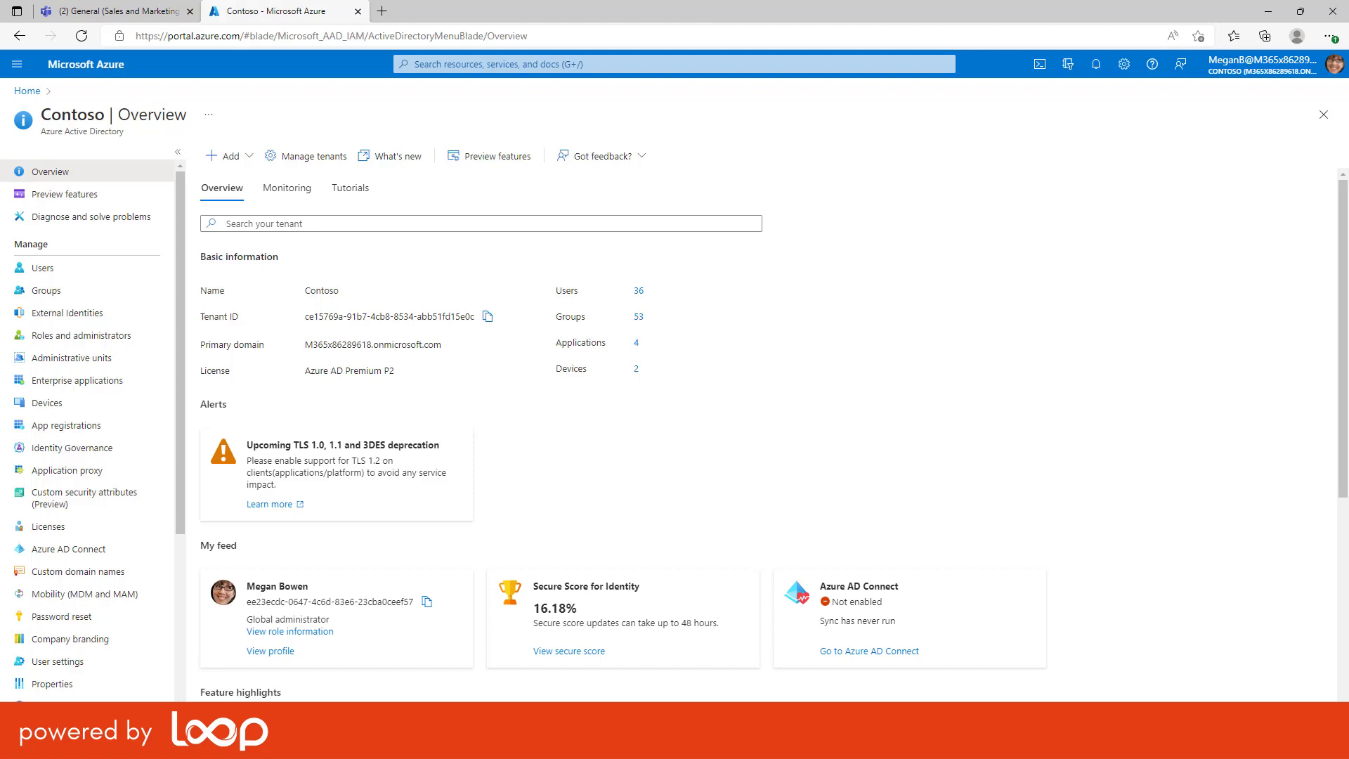
Under External Identities, open the default inbound cross-tenant access settings and view the B2B direct connect application options
{"action": "left_click", "coordinate": [80, 319]}
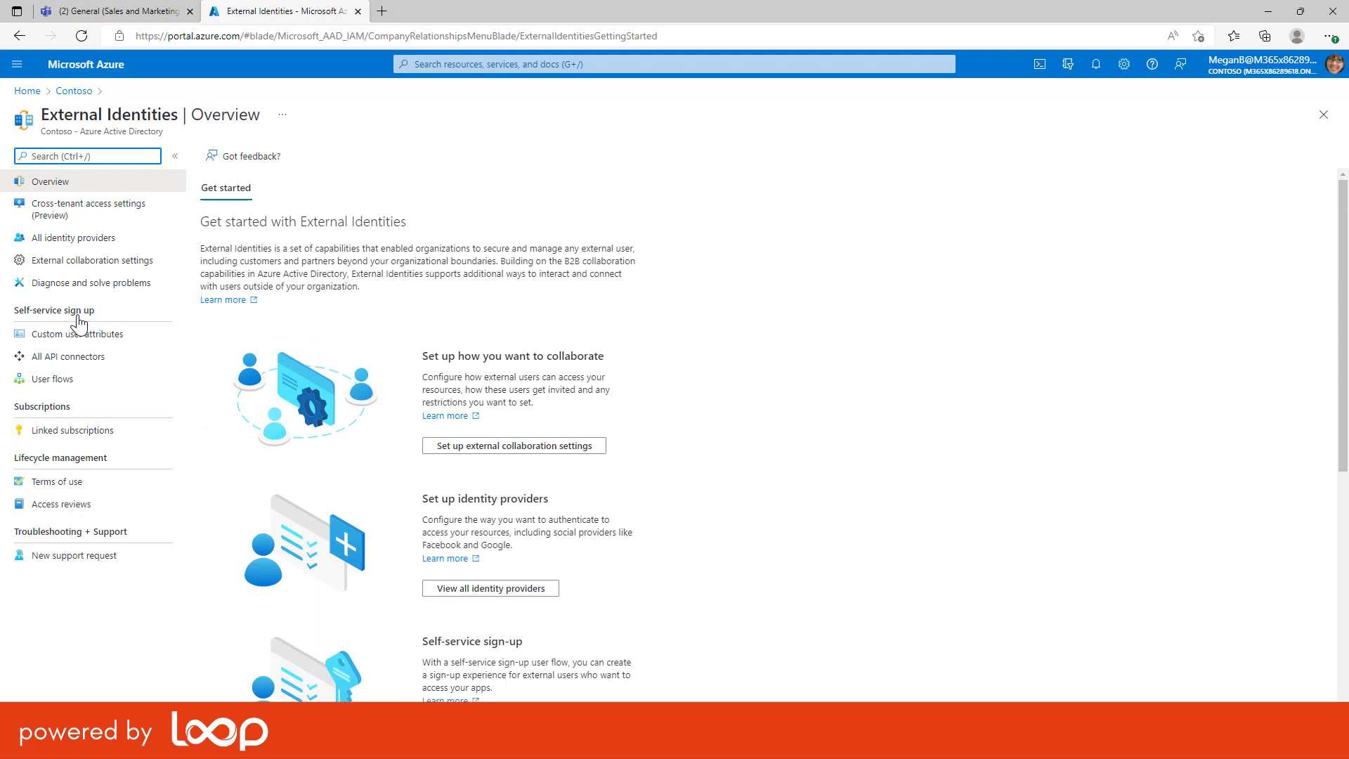
{"action": "left_click", "coordinate": [61, 222]}
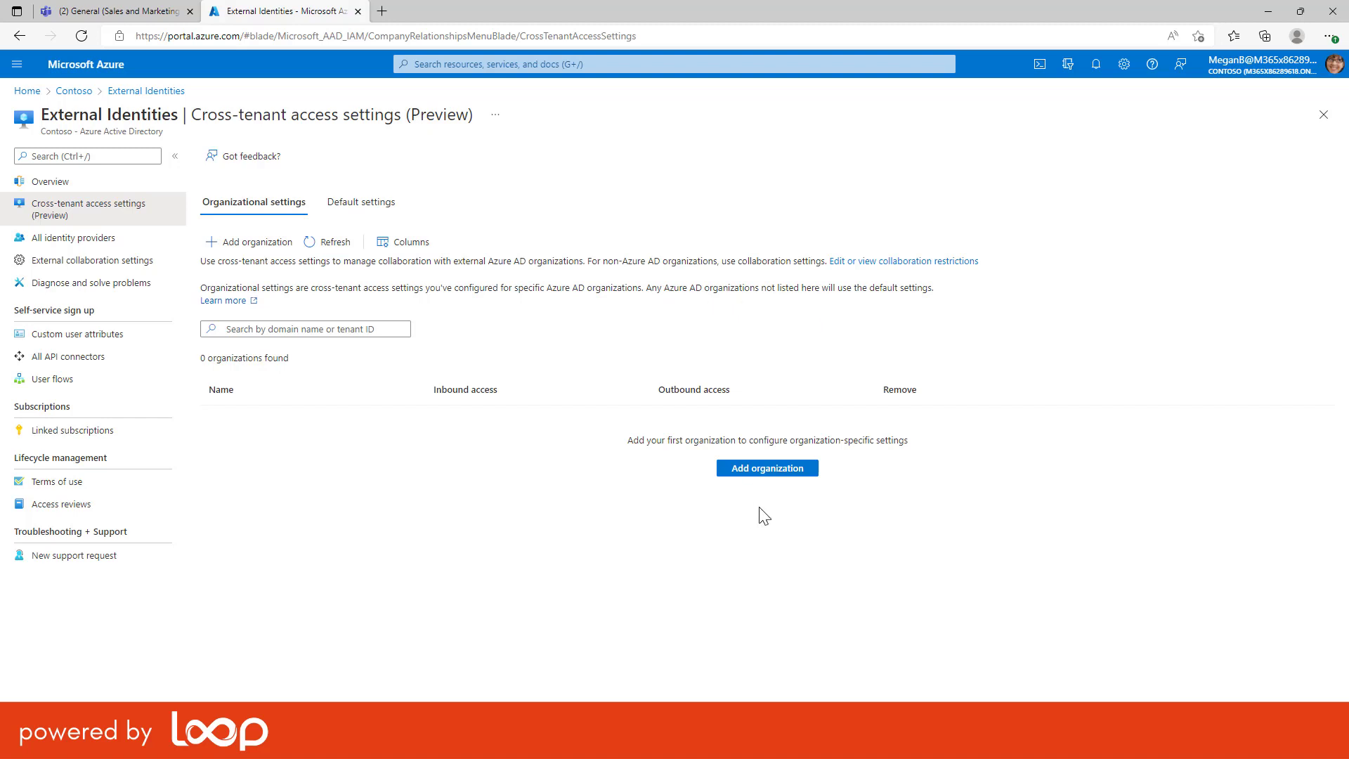
{"action": "left_click", "coordinate": [373, 204]}
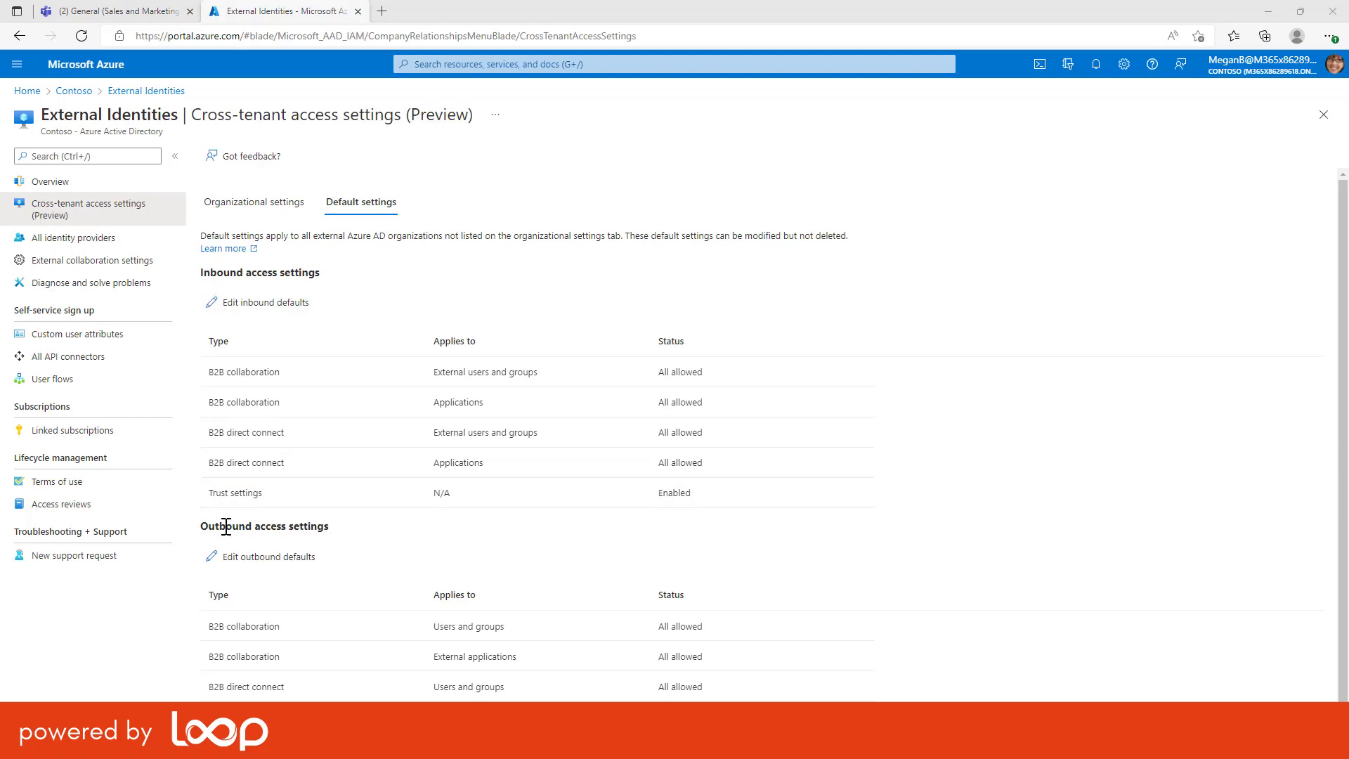
{"action": "left_click", "coordinate": [266, 303]}
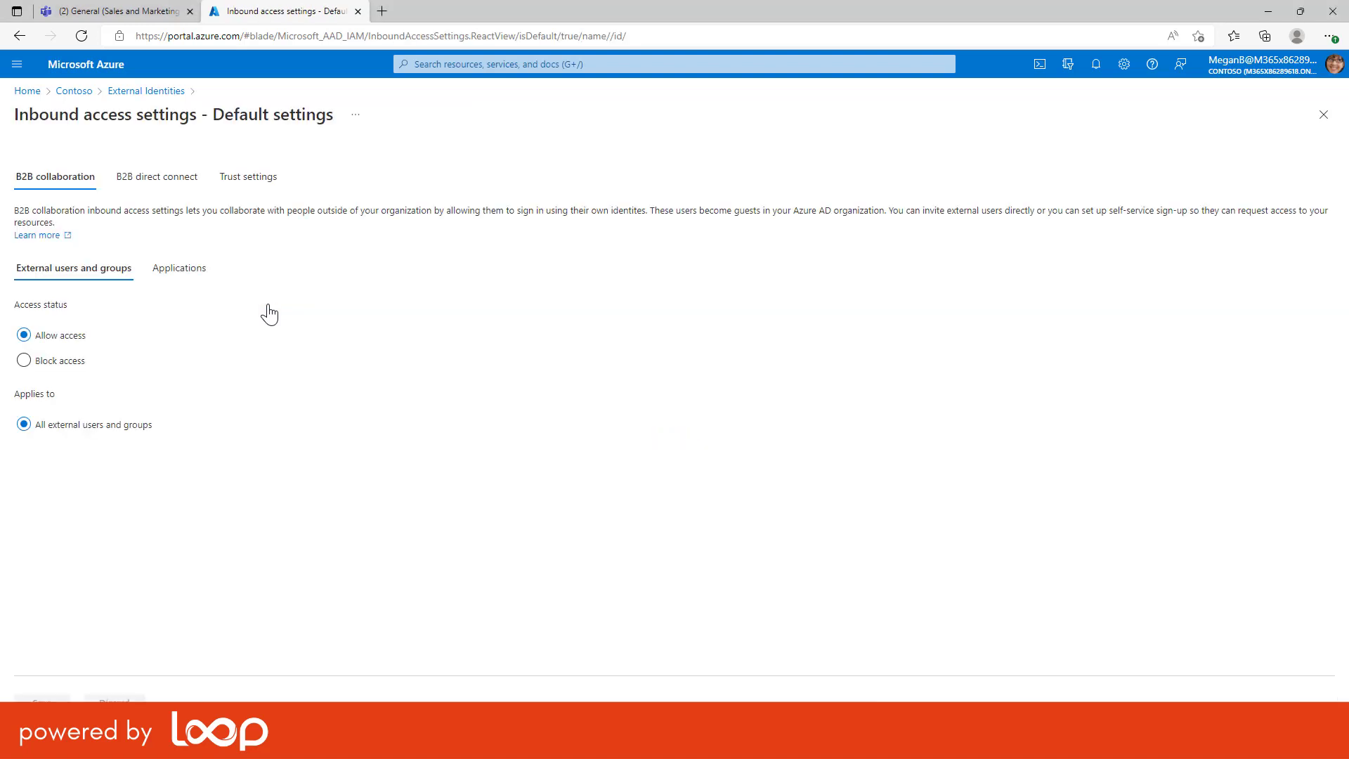
{"action": "left_click", "coordinate": [164, 187]}
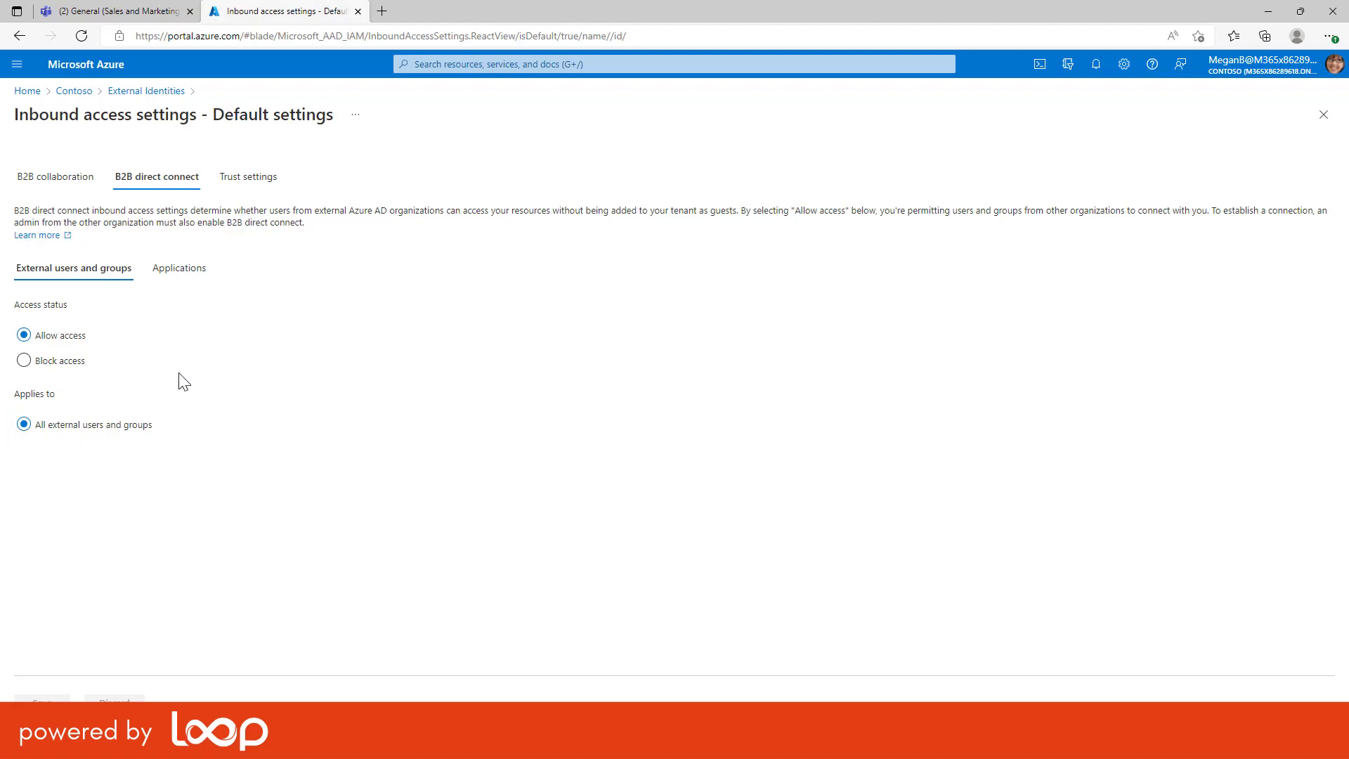
{"action": "left_click", "coordinate": [186, 279]}
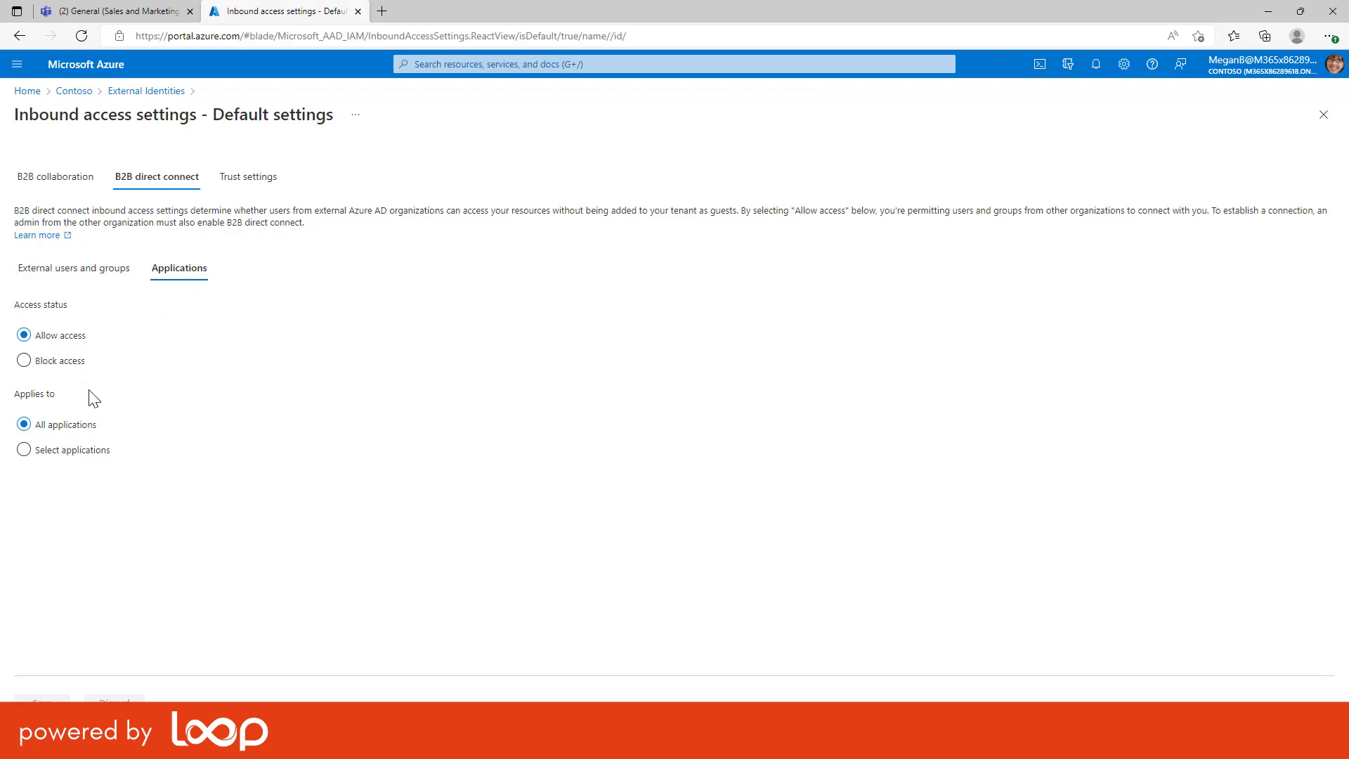
Try limiting inbound B2B direct connect to selected Microsoft applications, view the available choices, and restore All applications
{"action": "left_click", "coordinate": [24, 449]}
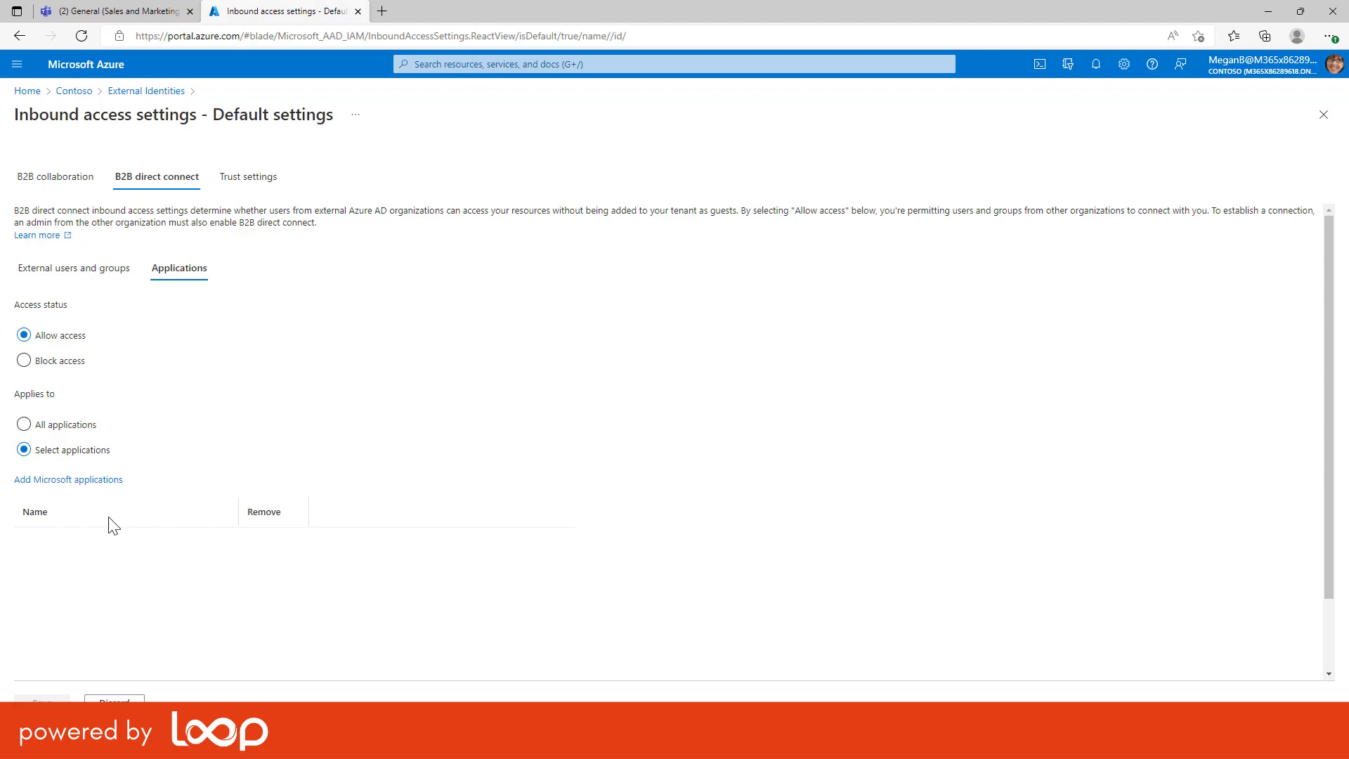
{"action": "left_click", "coordinate": [89, 485]}
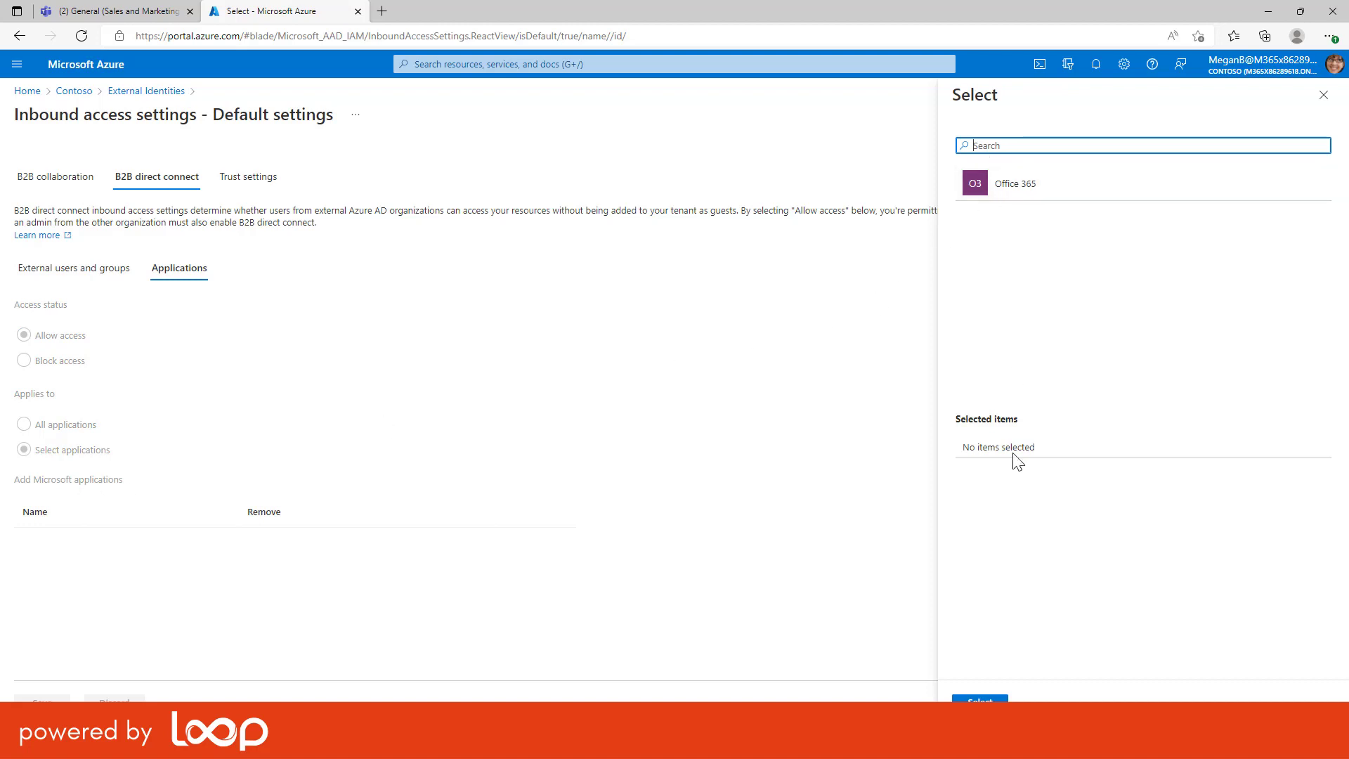
{"action": "left_click", "coordinate": [1323, 94]}
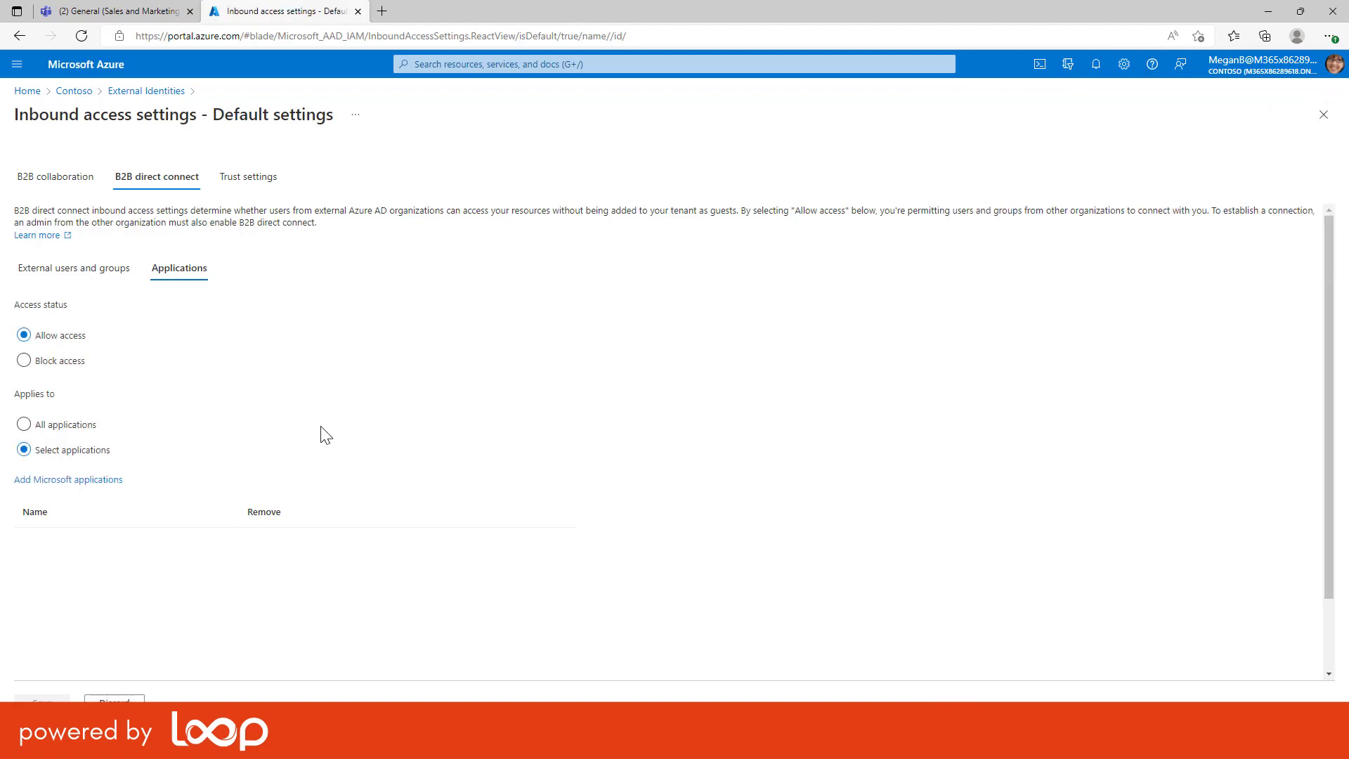
{"action": "left_click", "coordinate": [65, 432]}
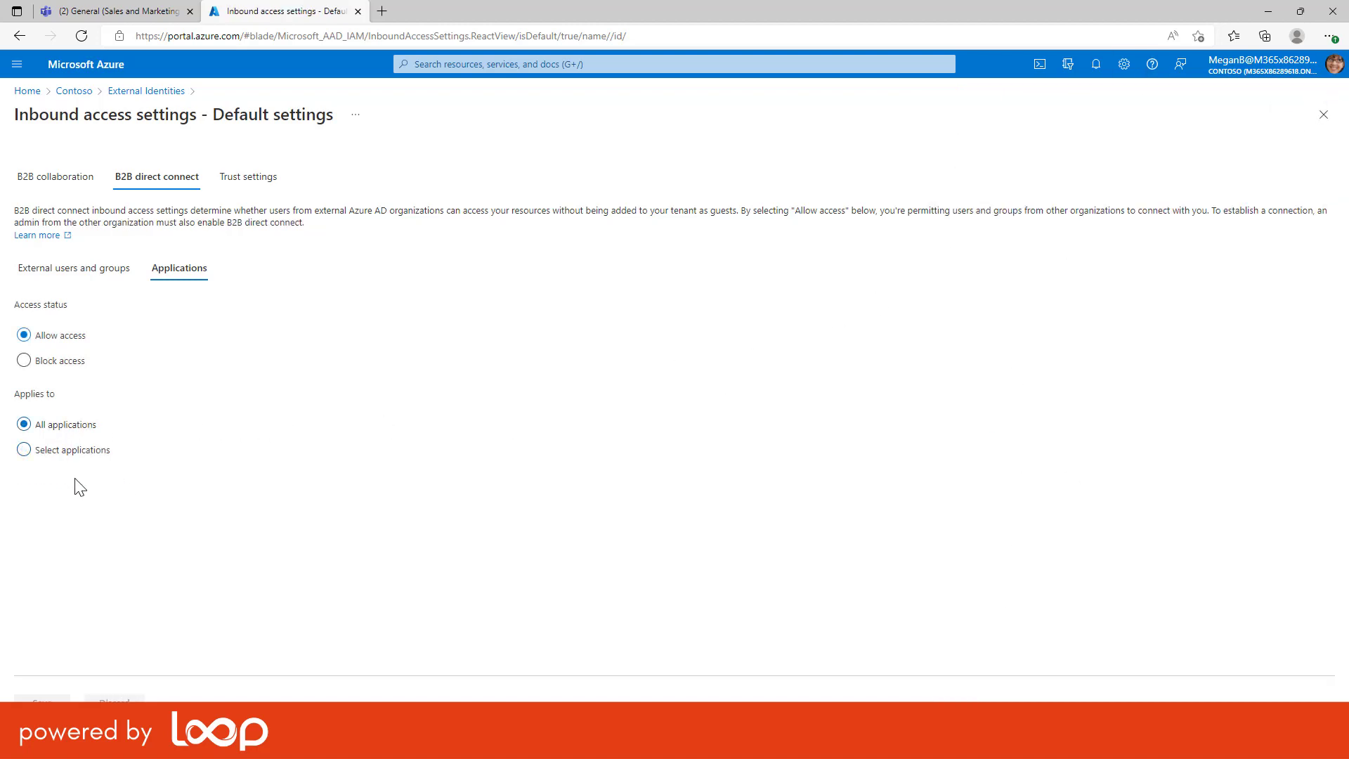
Return to the cross-tenant organizational settings and view the form for adding an external organization, closing it without adding one
{"action": "left_click", "coordinate": [116, 96]}
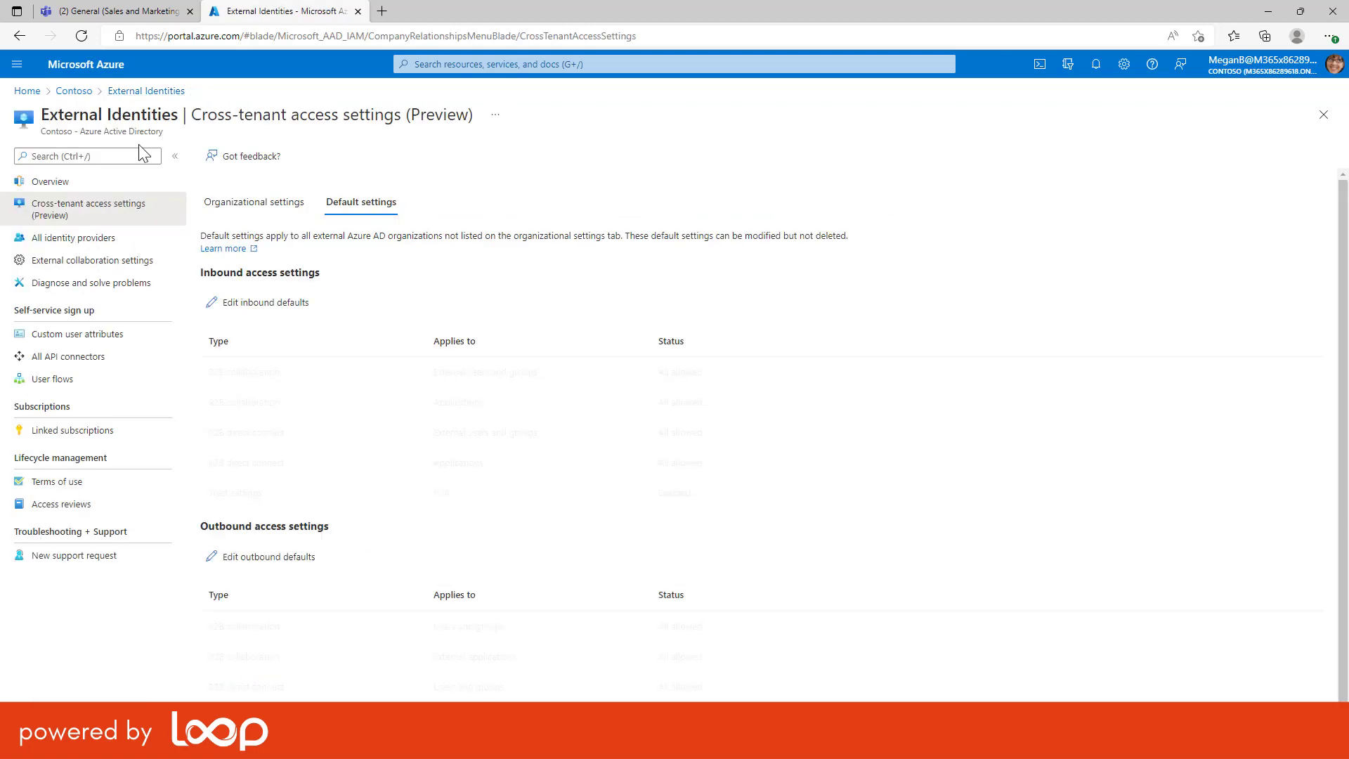
{"action": "left_click", "coordinate": [256, 211]}
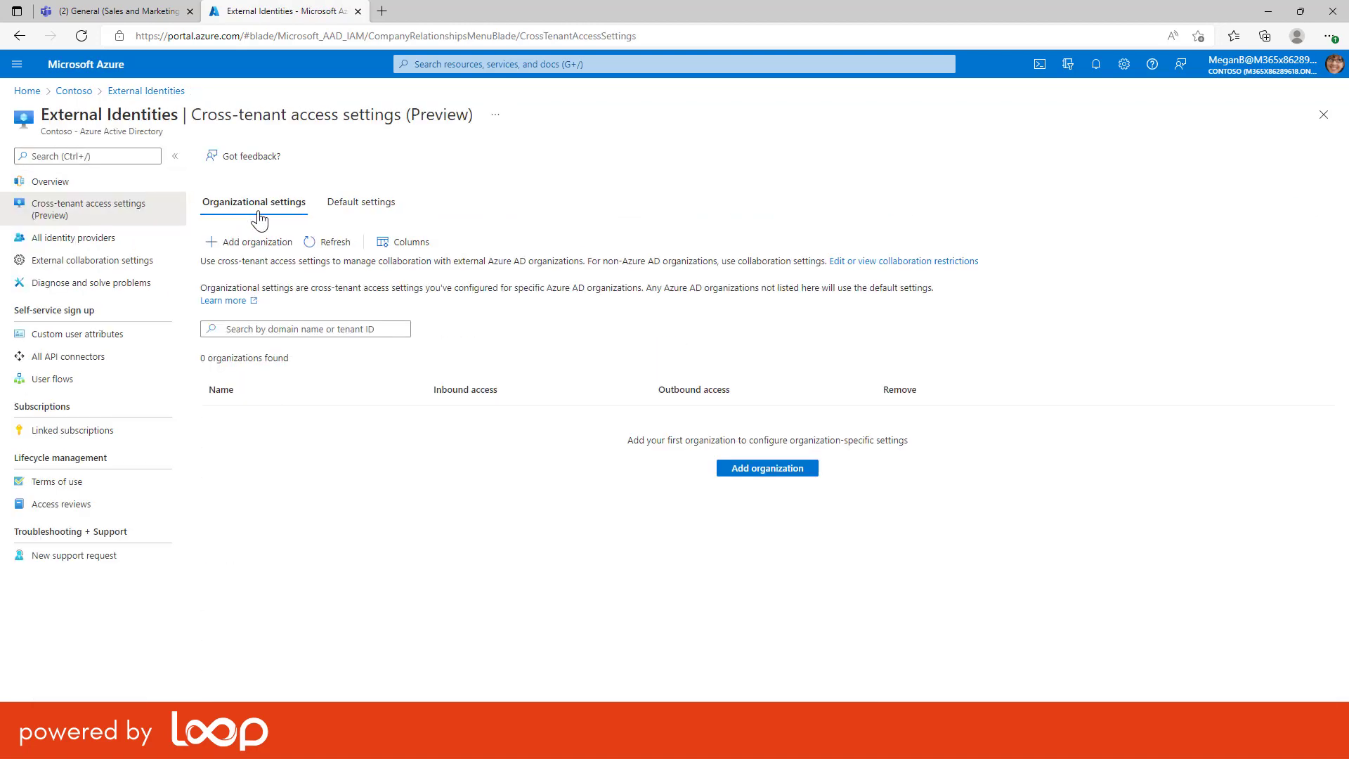
{"action": "left_click", "coordinate": [745, 470]}
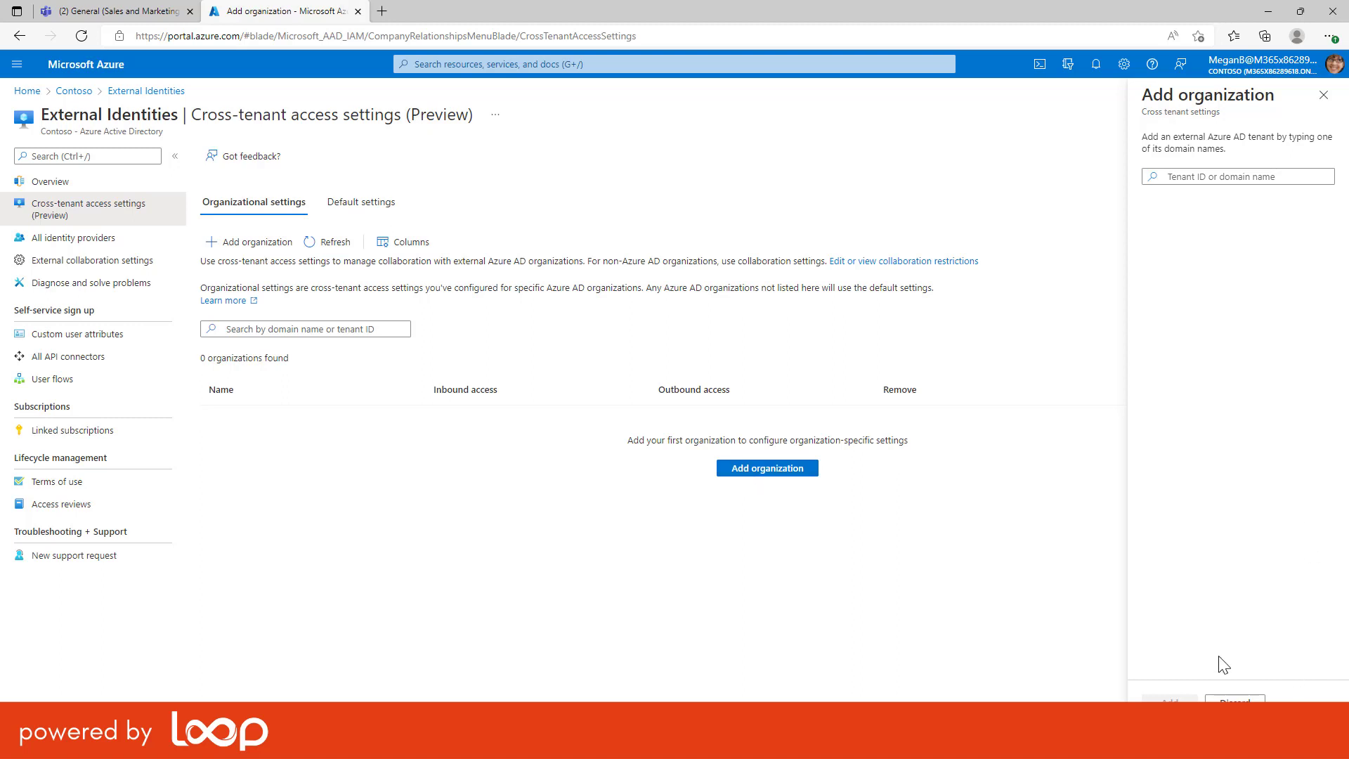
{"action": "left_click", "coordinate": [1323, 95]}
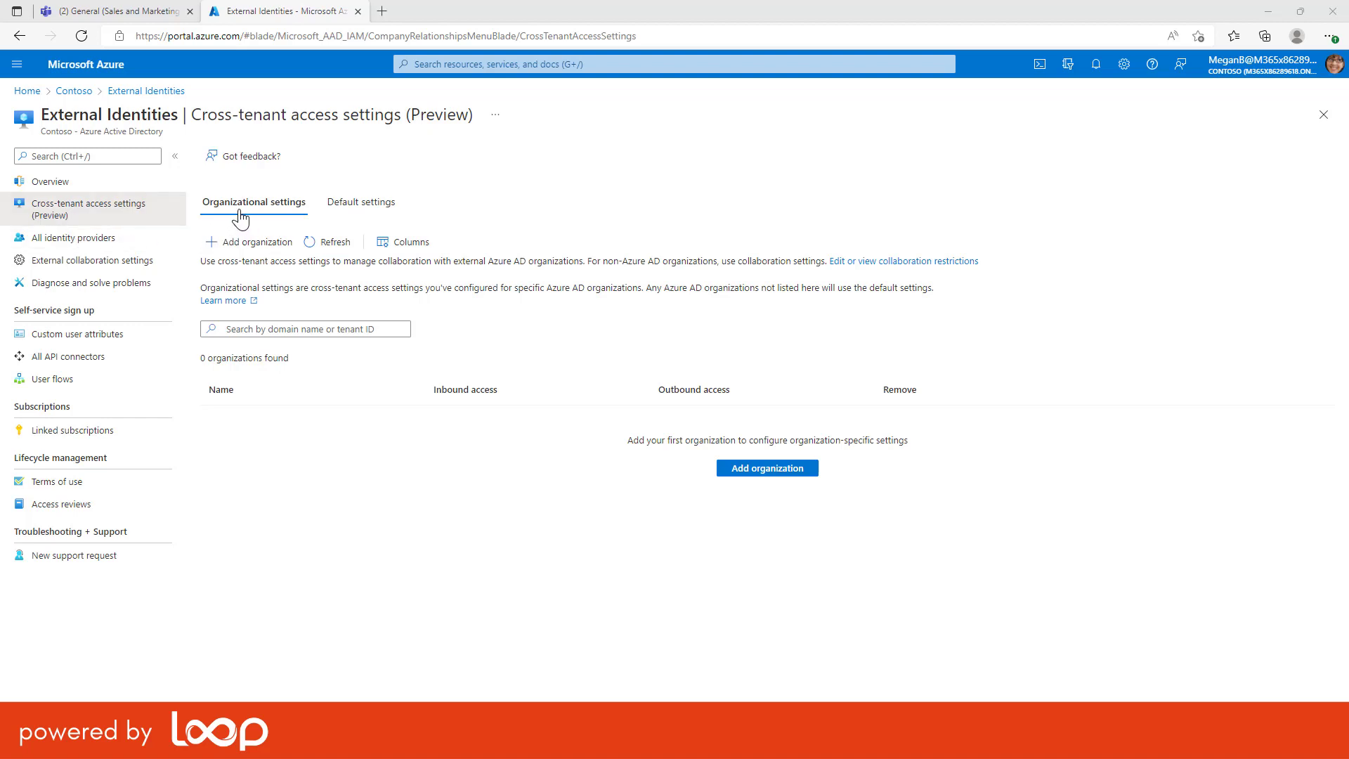
Examine the default outbound B2B direct connect settings for users and groups, including the selected-users option, and for external applications
{"action": "left_click", "coordinate": [357, 209]}
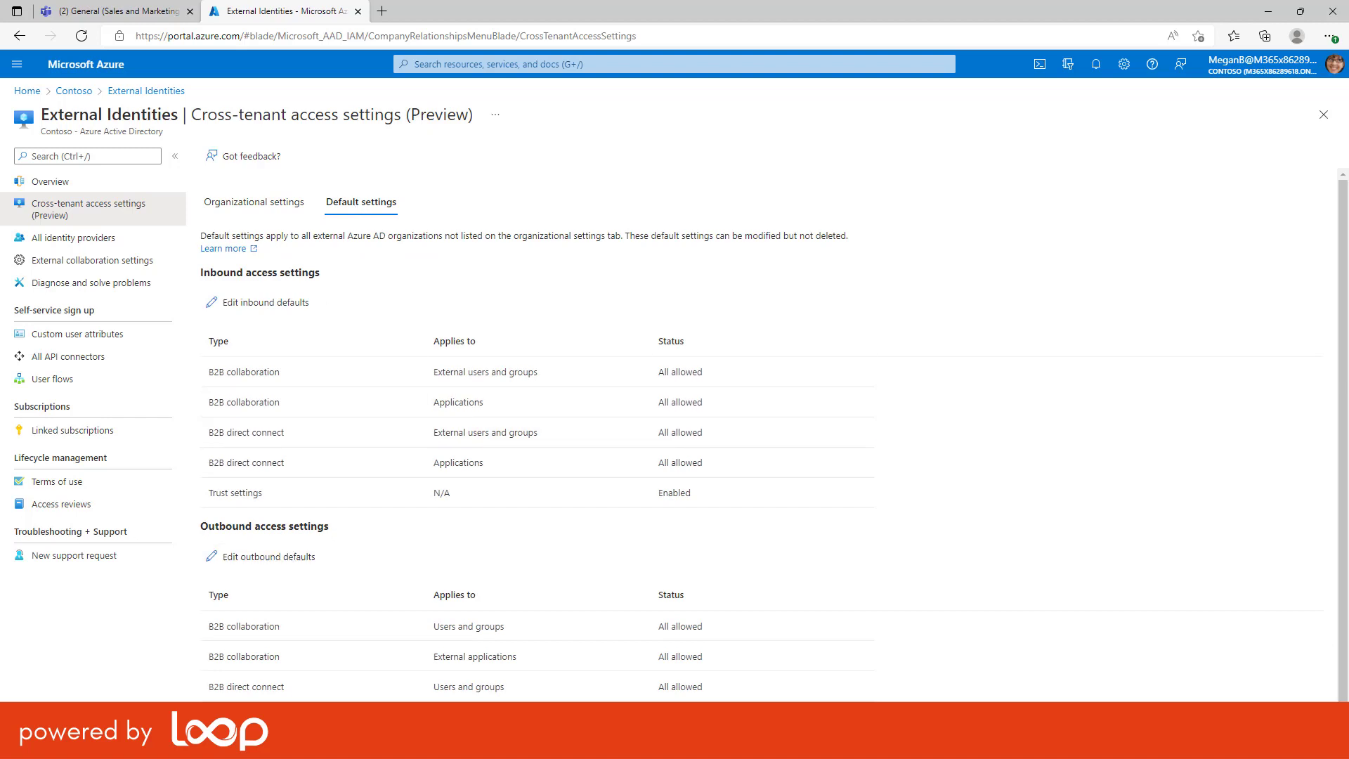
{"action": "left_click", "coordinate": [273, 564]}
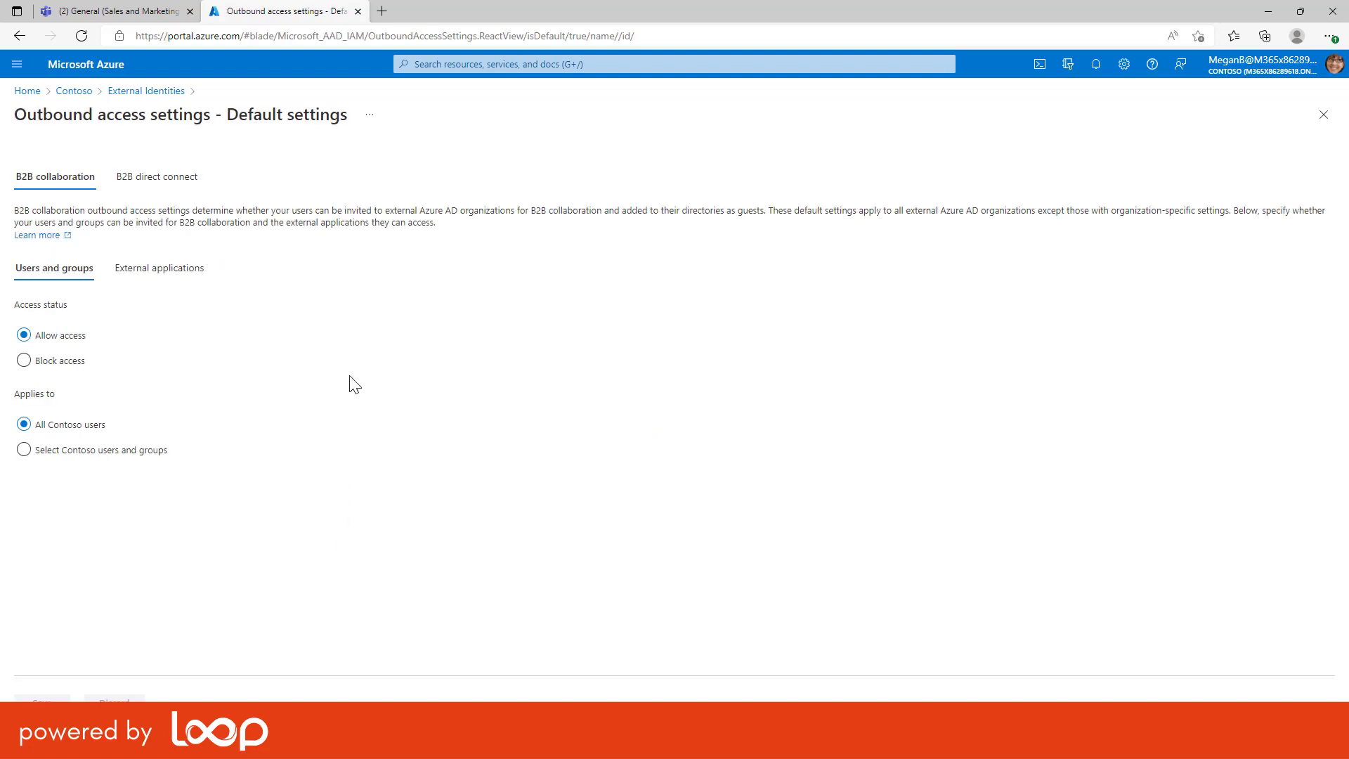
{"action": "left_click", "coordinate": [155, 181]}
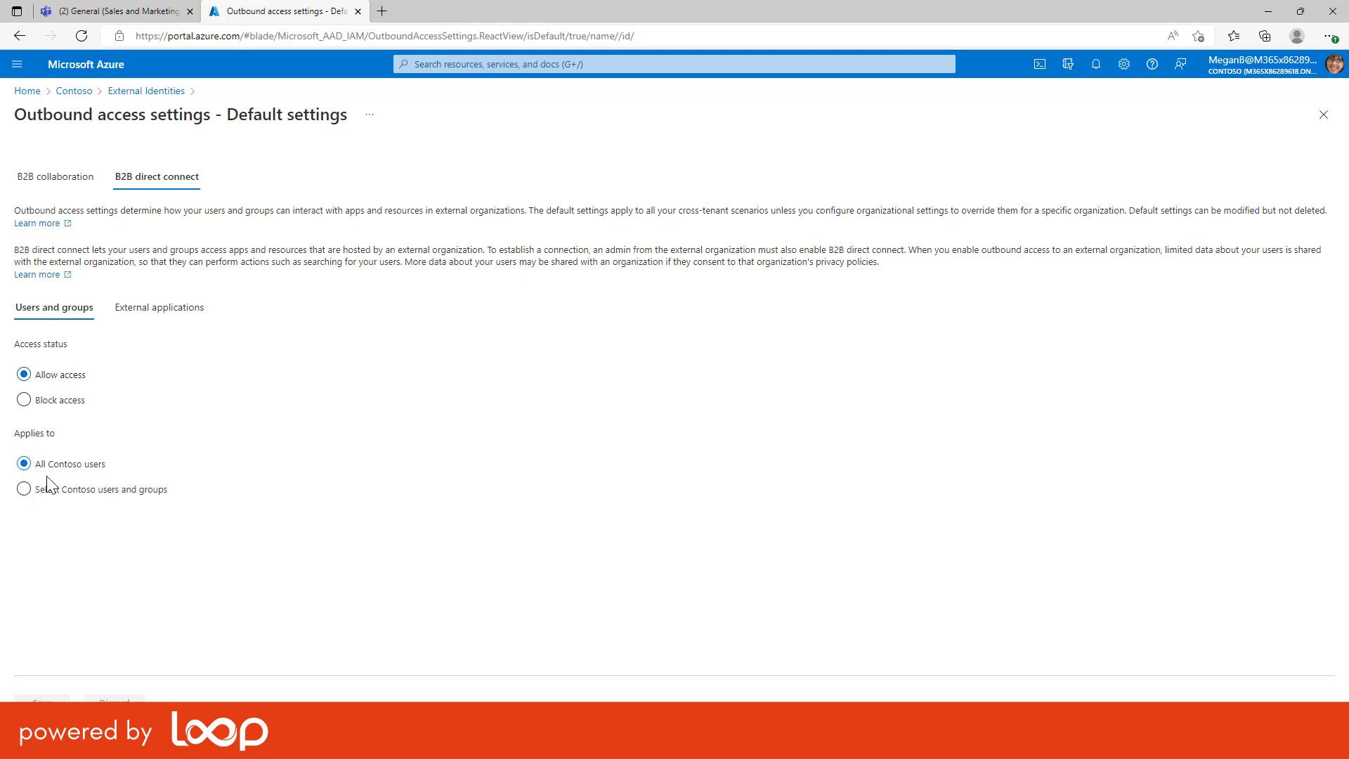
{"action": "left_click", "coordinate": [66, 490]}
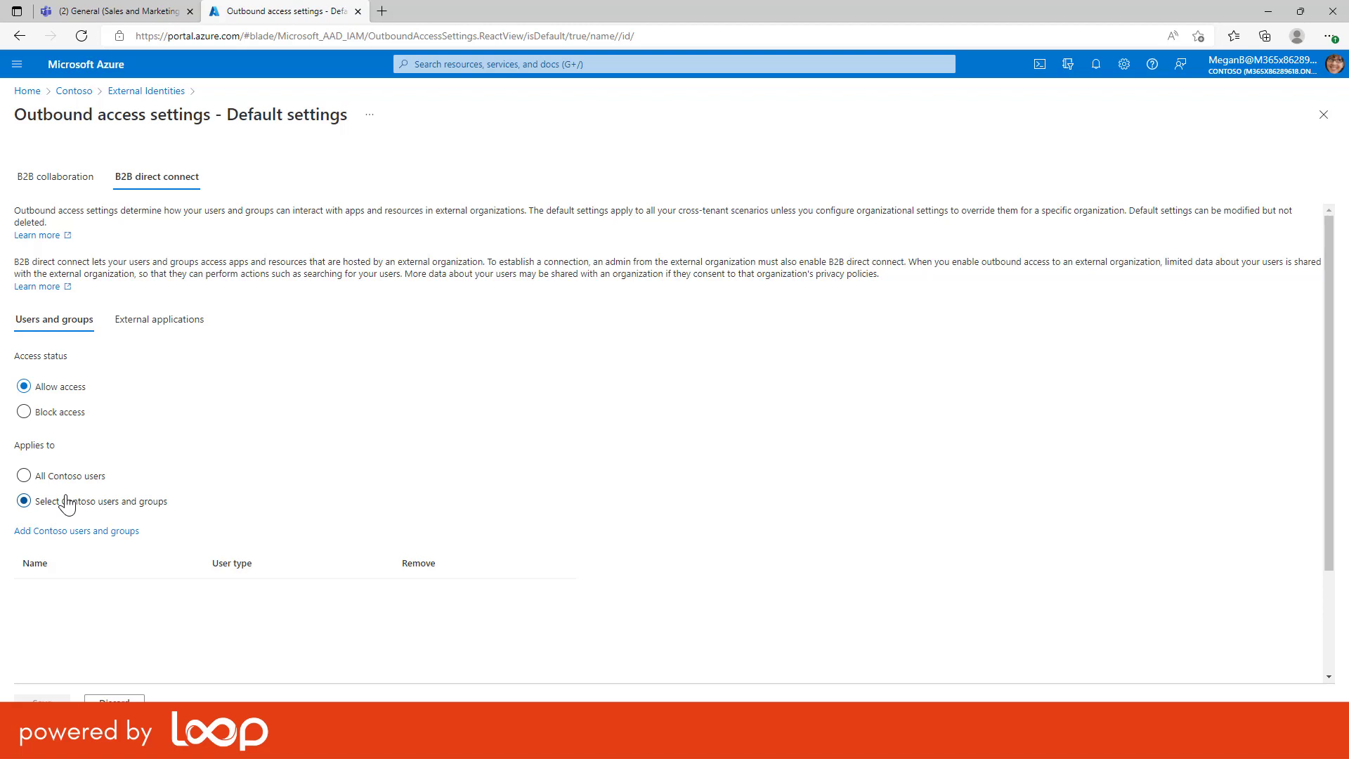
{"action": "left_click", "coordinate": [71, 477]}
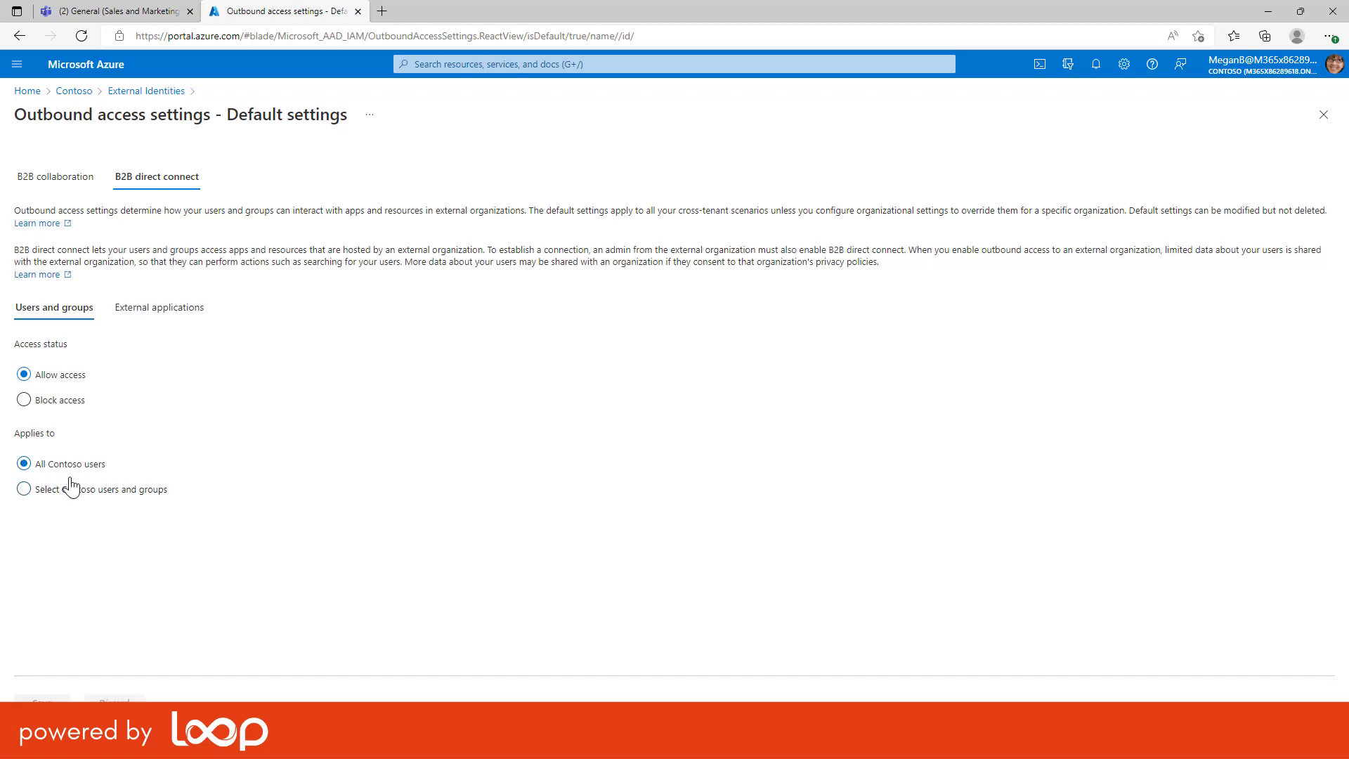
{"action": "left_click", "coordinate": [146, 312]}
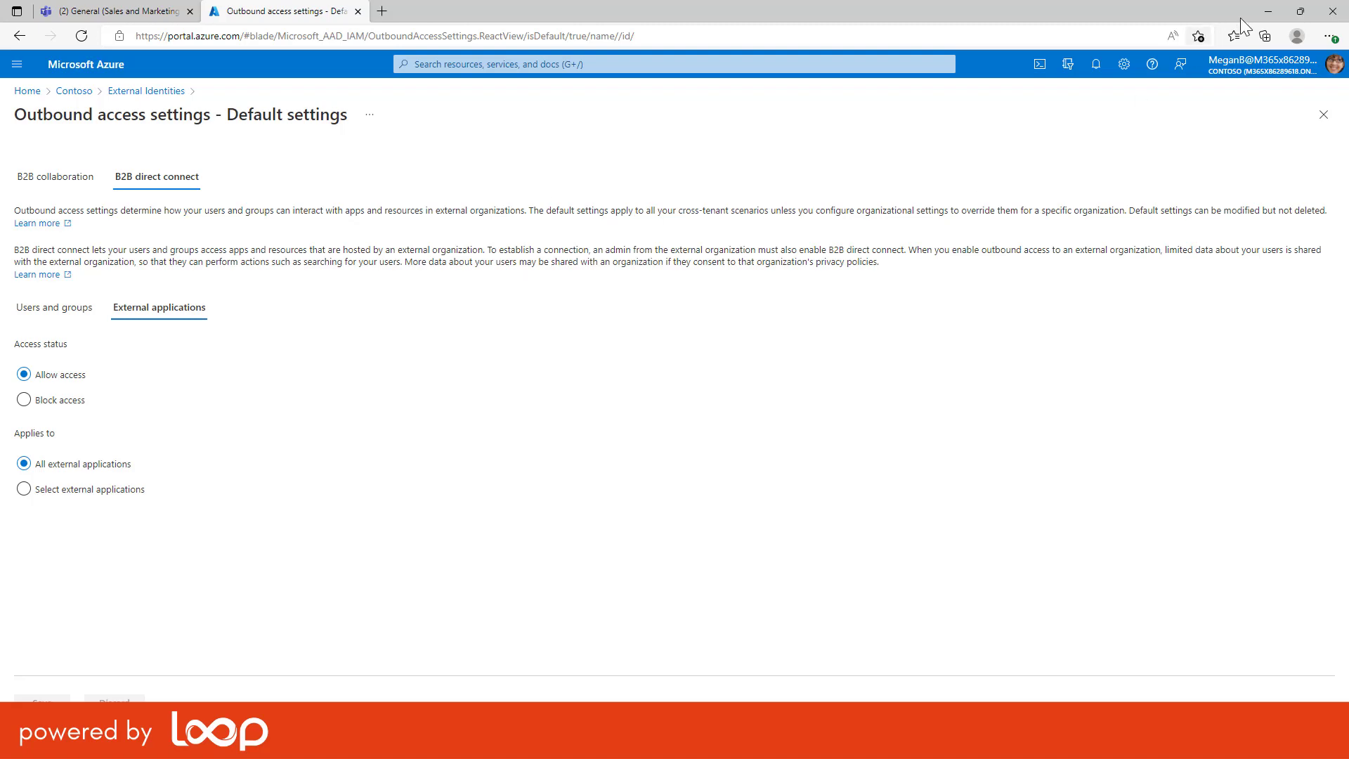
{"action": "left_click", "coordinate": [1264, 13]}
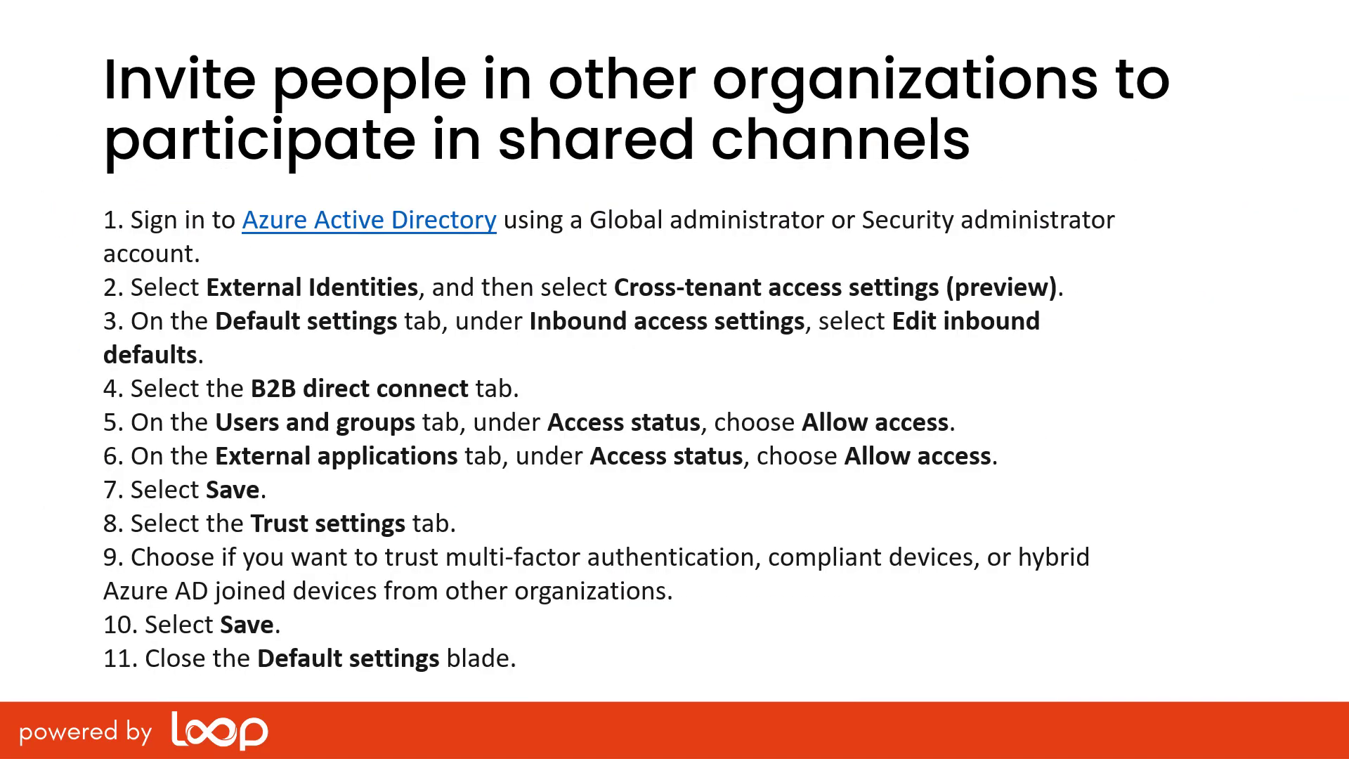
{"action": "key", "text": "Right"}
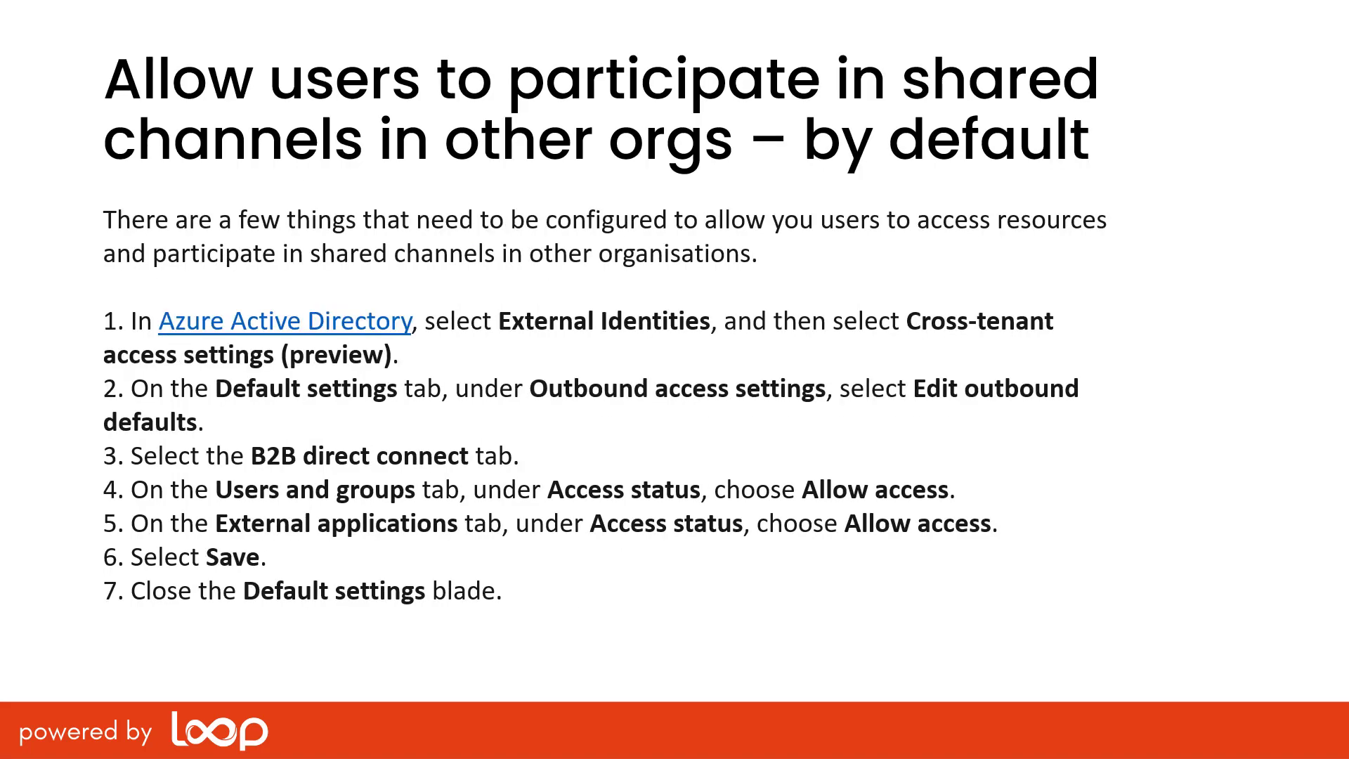
{"action": "key", "text": "Right"}
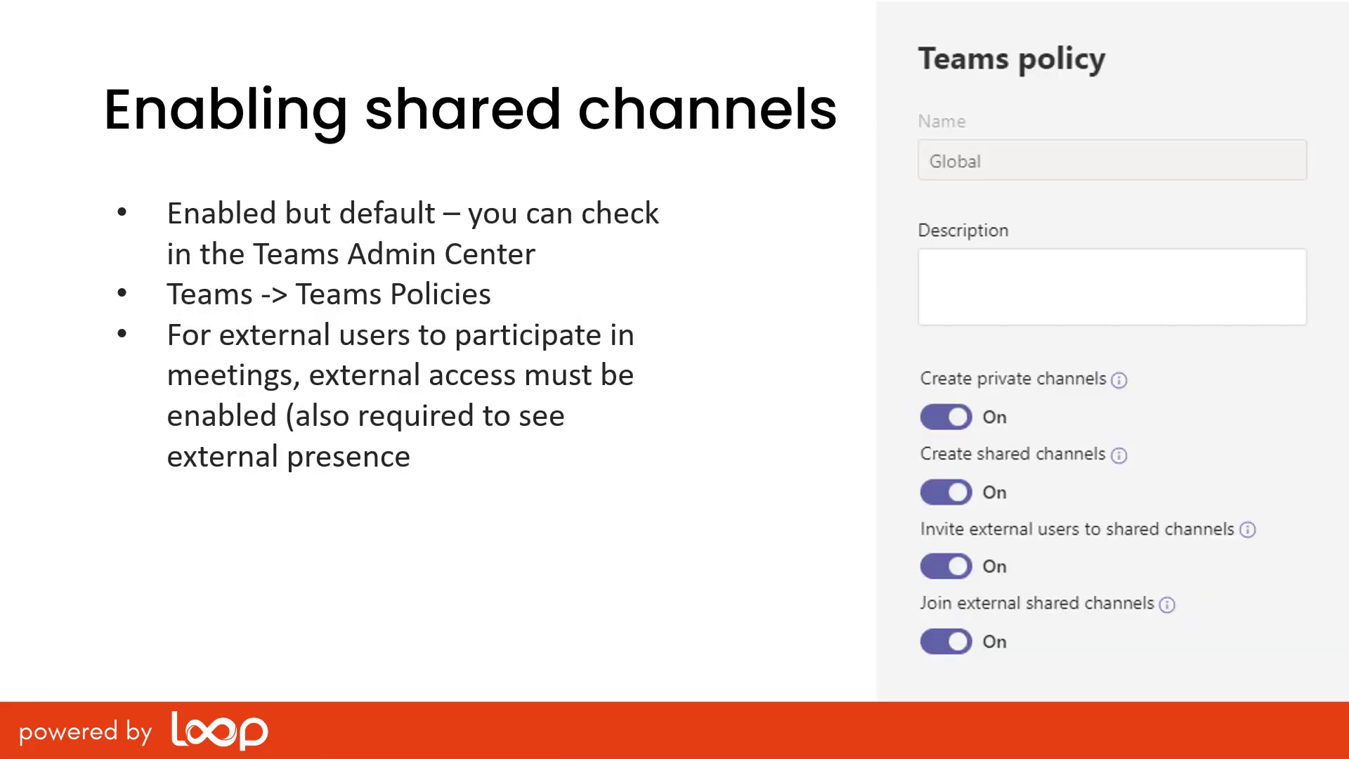
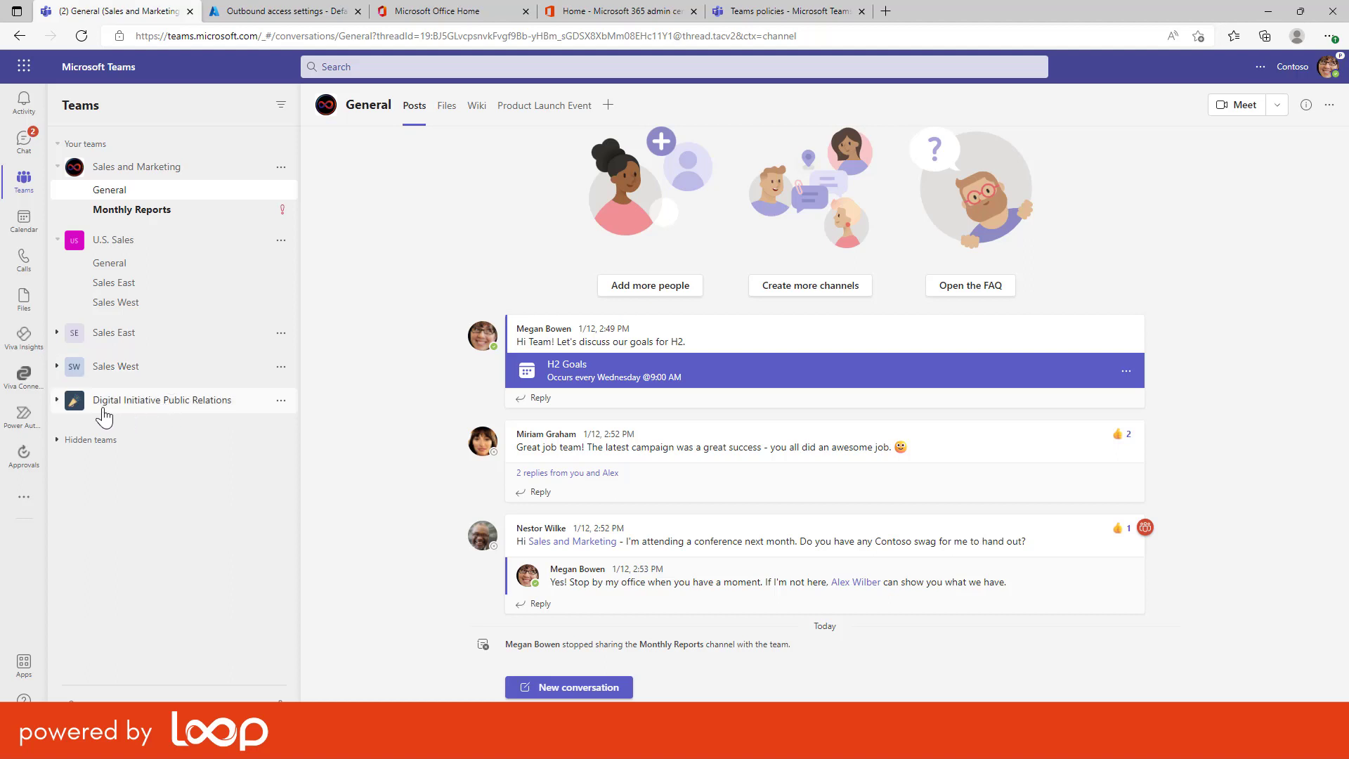
In Microsoft Teams, open the Digital Initiative Public Relations team, view the guest organization's teams, and switch back to Contoso
{"action": "left_click", "coordinate": [57, 402]}
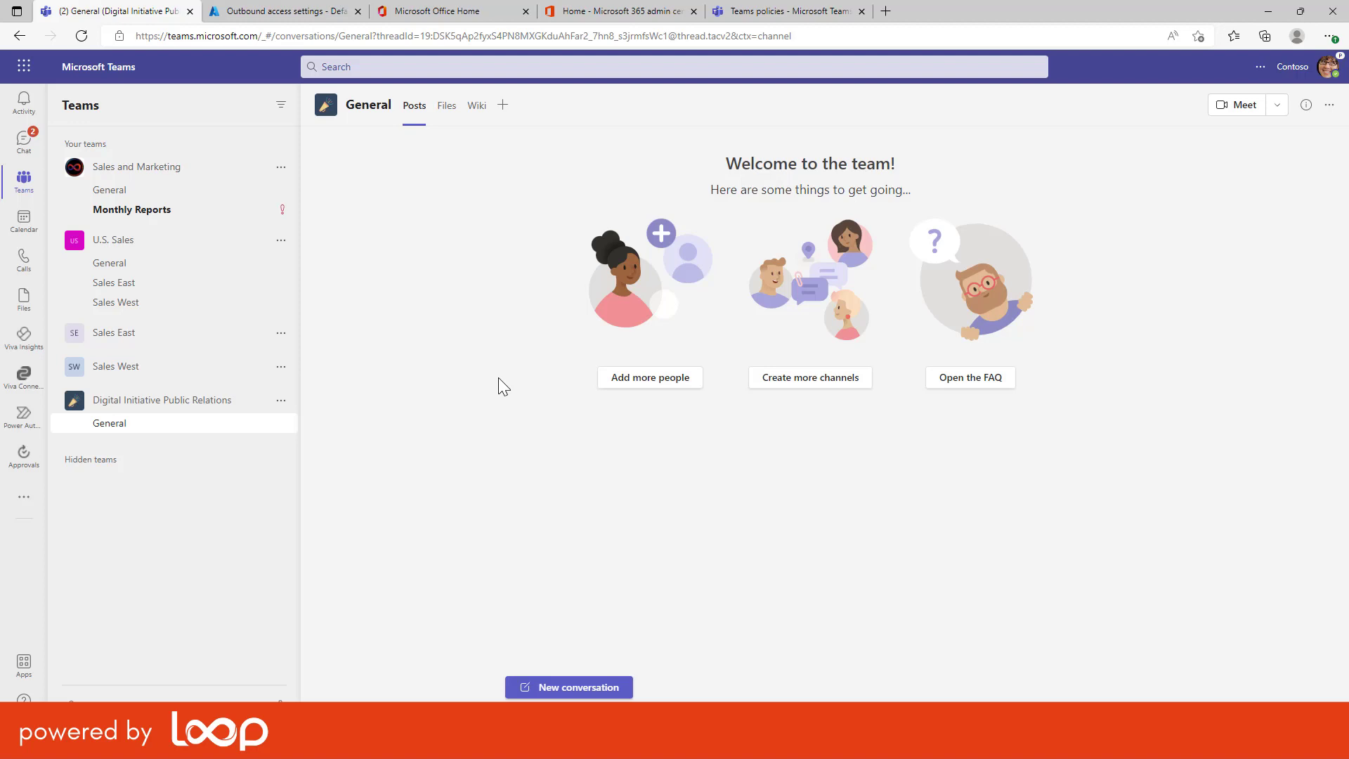
{"action": "left_click", "coordinate": [1292, 70]}
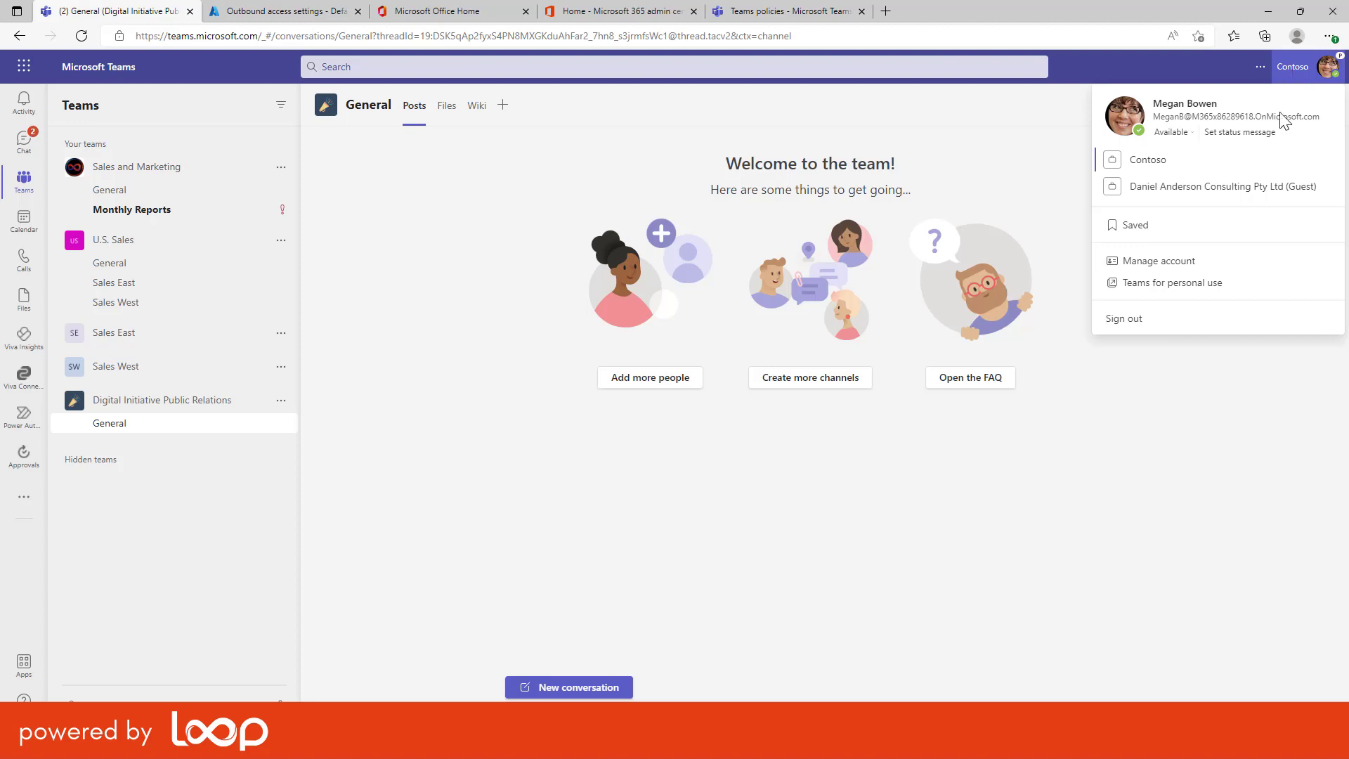
{"action": "left_click", "coordinate": [1176, 191]}
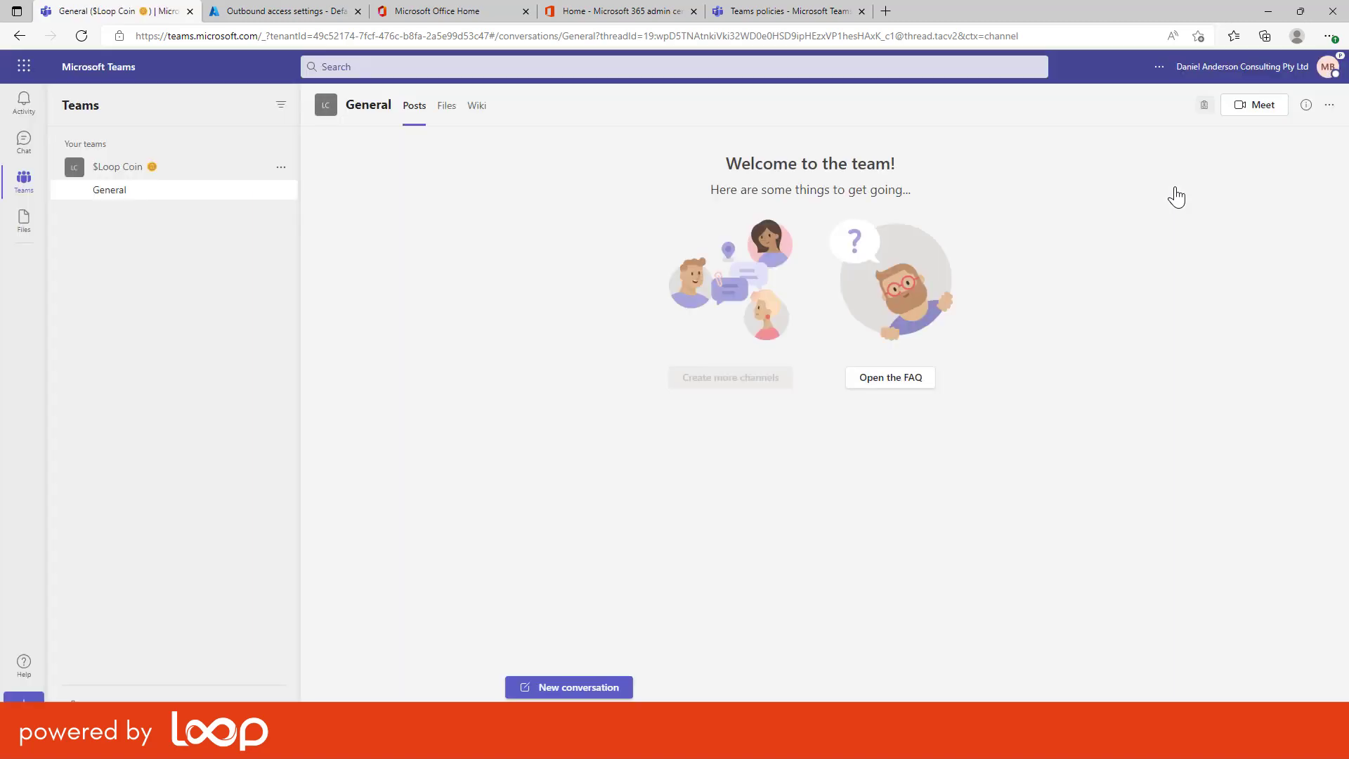
{"action": "left_click", "coordinate": [1255, 70]}
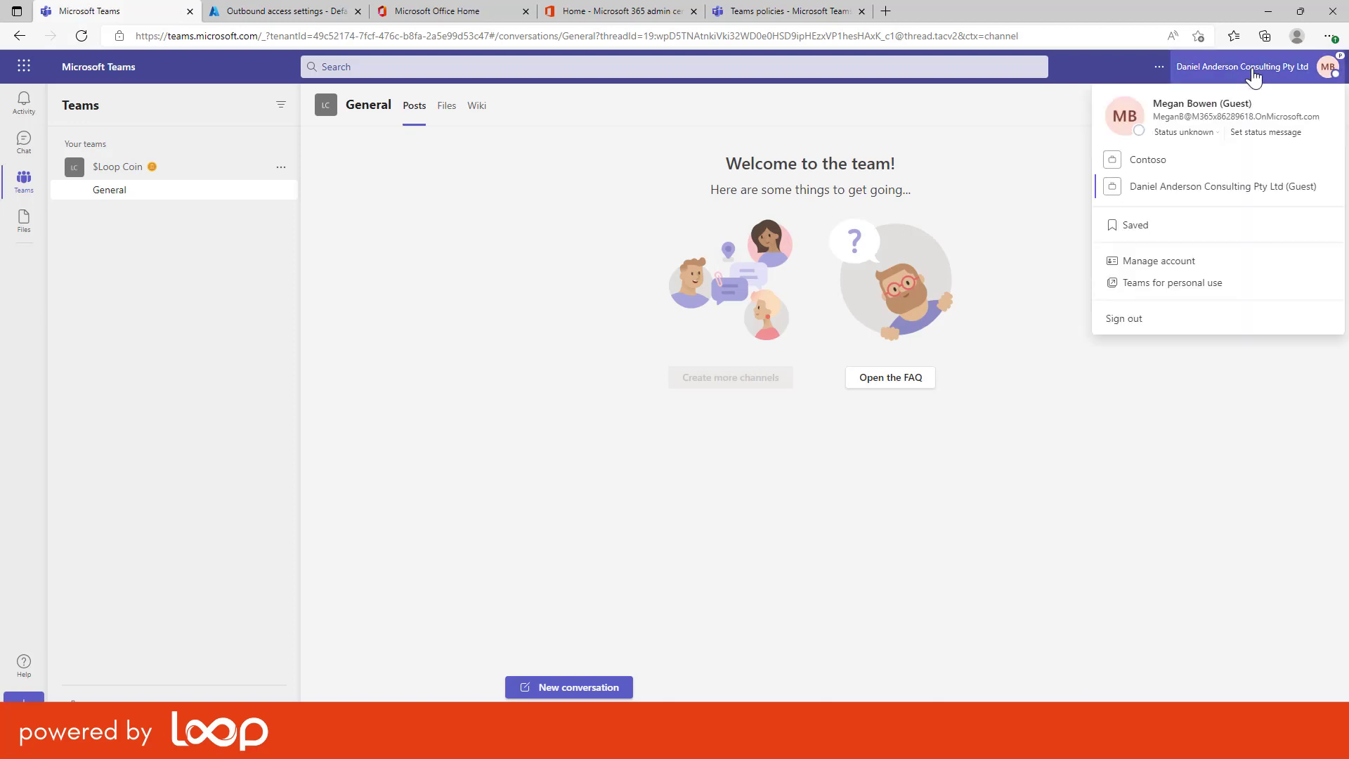
{"action": "left_click", "coordinate": [1170, 174]}
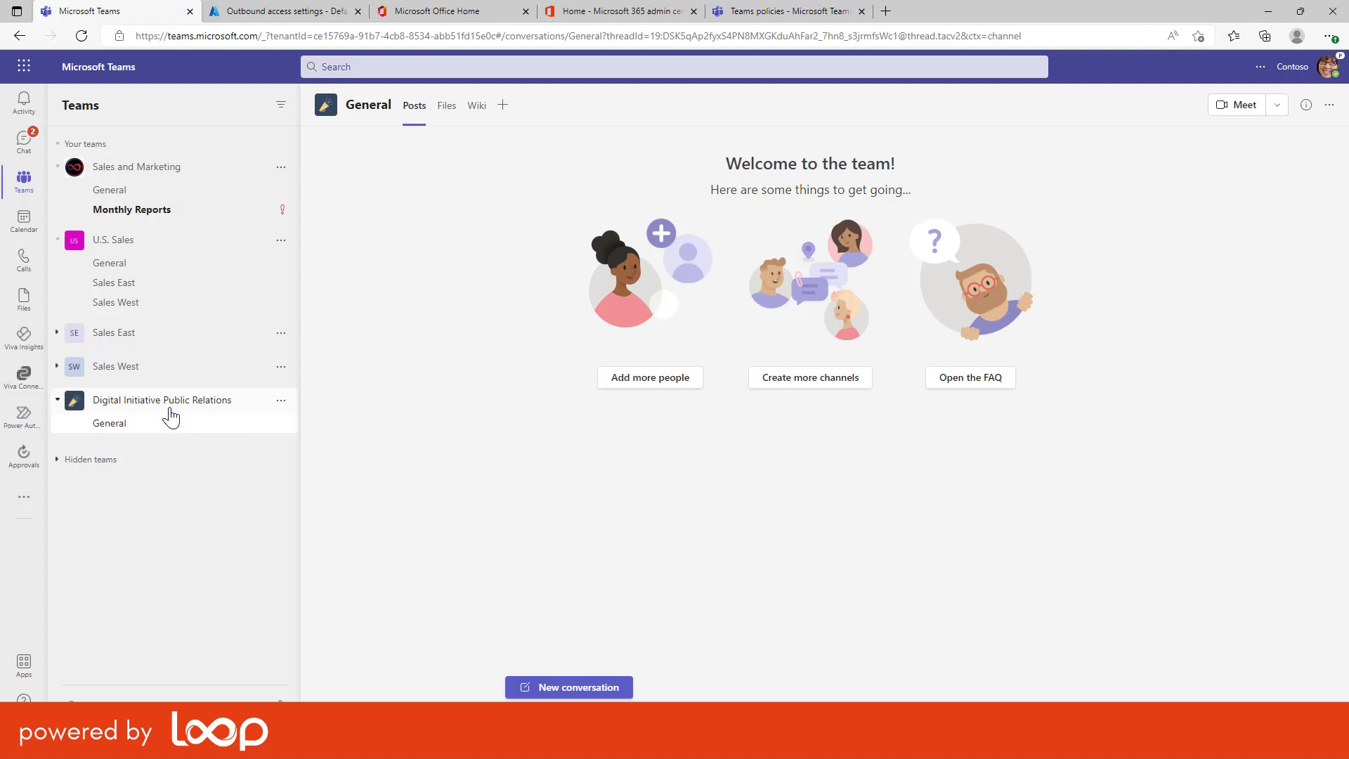
Create a channel named "Shared Channel" with Shared privacy in the Digital Initiative Public Relations team, shared with everyone on the team
{"action": "left_click", "coordinate": [281, 399]}
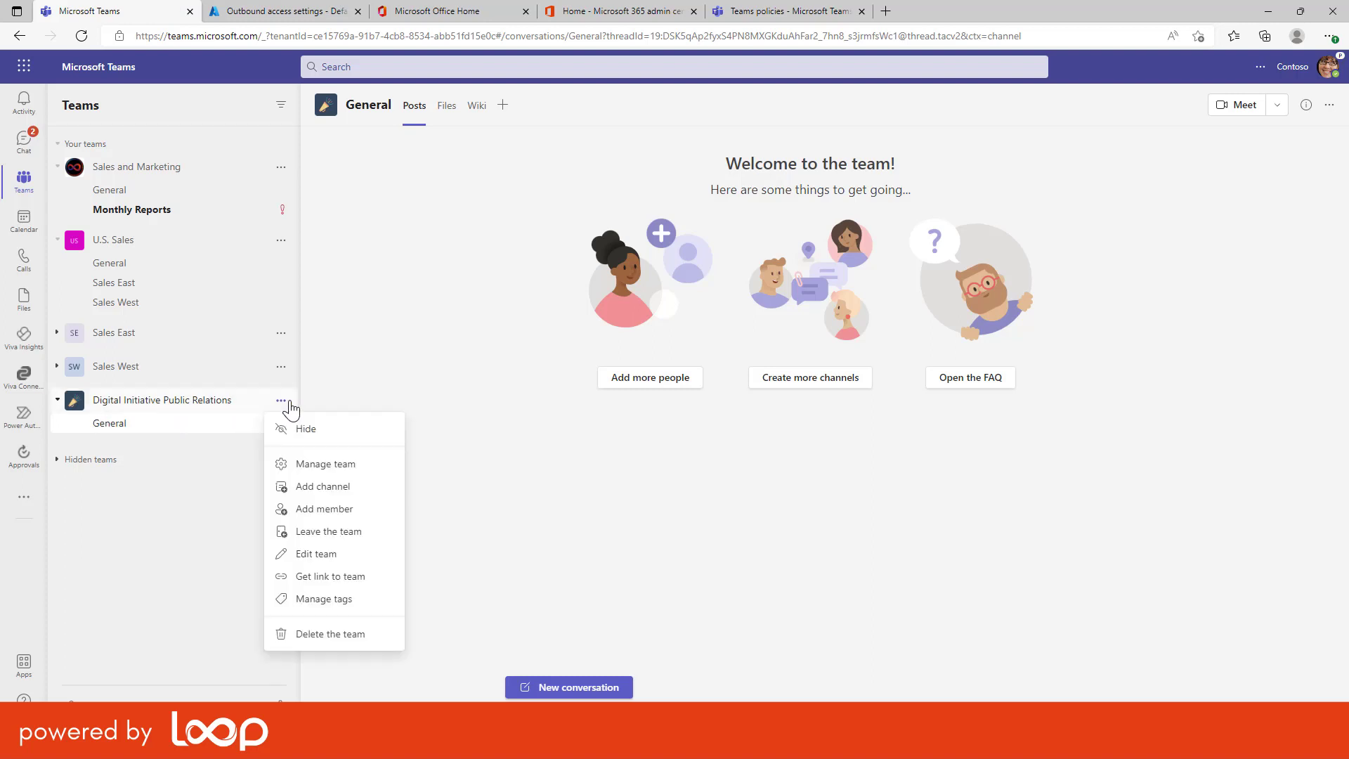
{"action": "left_click", "coordinate": [317, 487]}
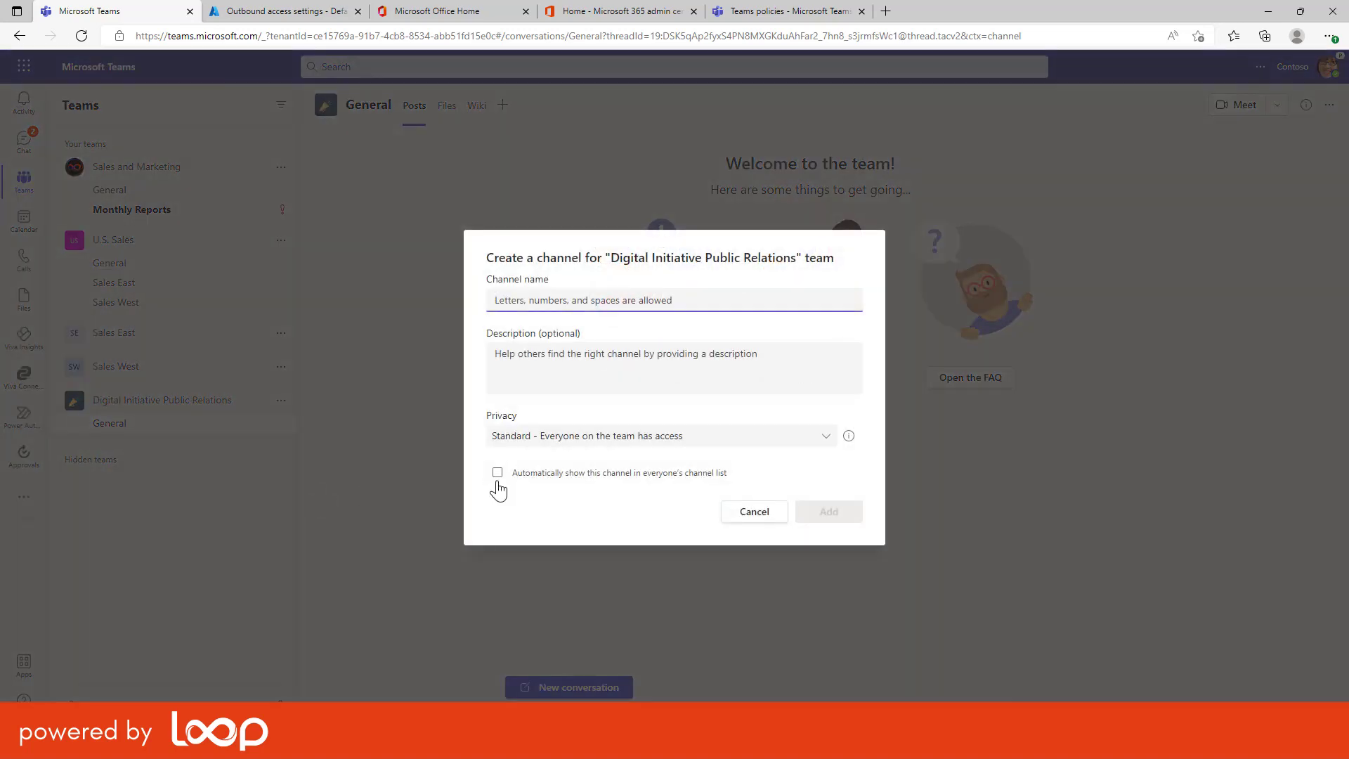
{"action": "left_click", "coordinate": [515, 443]}
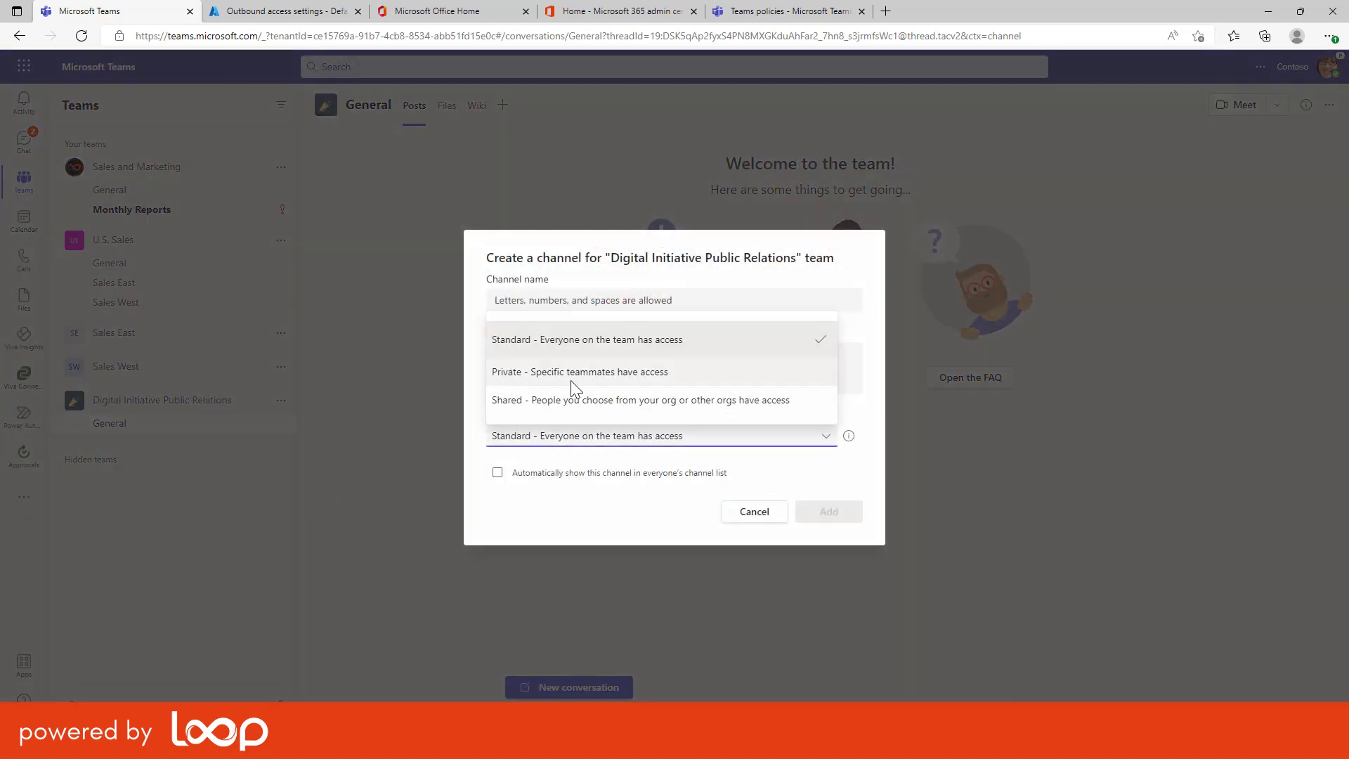
{"action": "left_click", "coordinate": [506, 400]}
{"action": "left_click", "coordinate": [530, 295]}
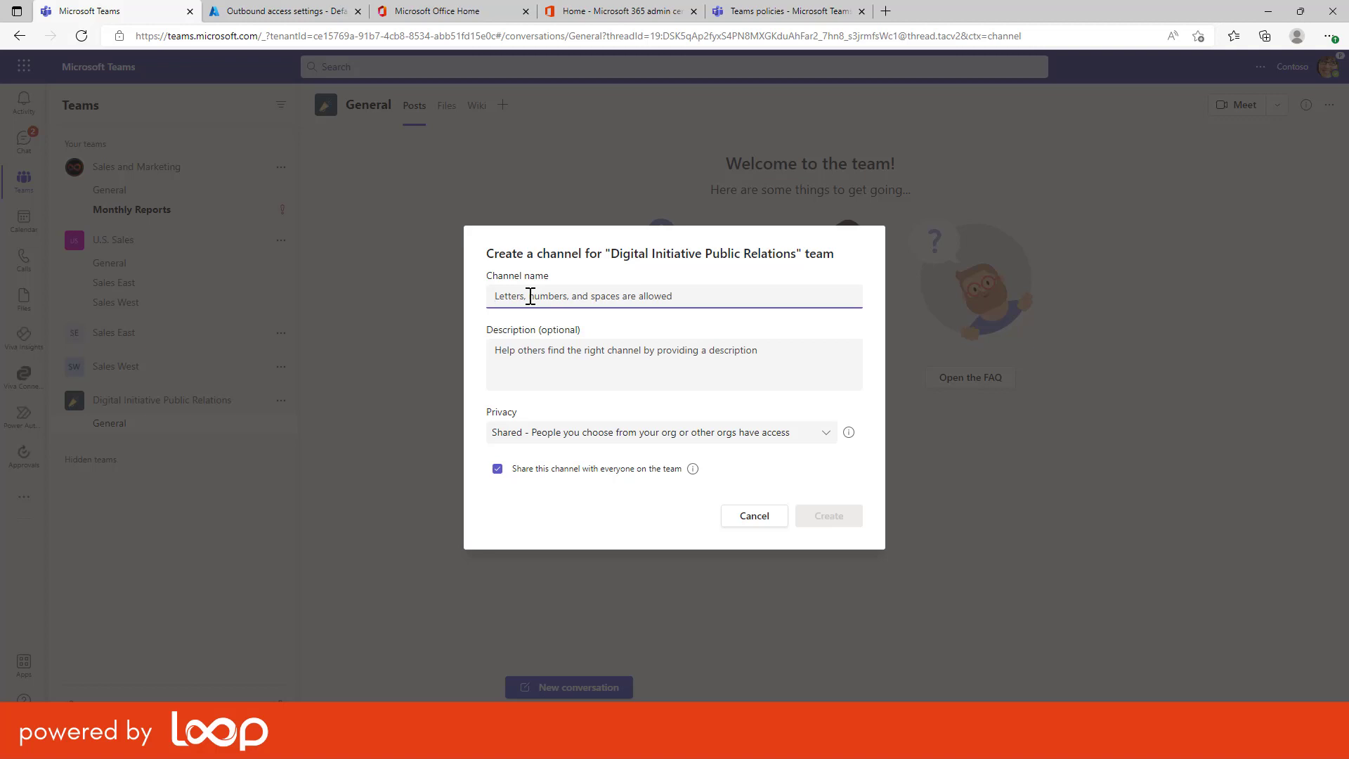
{"action": "type", "text": "Shared Channel"}
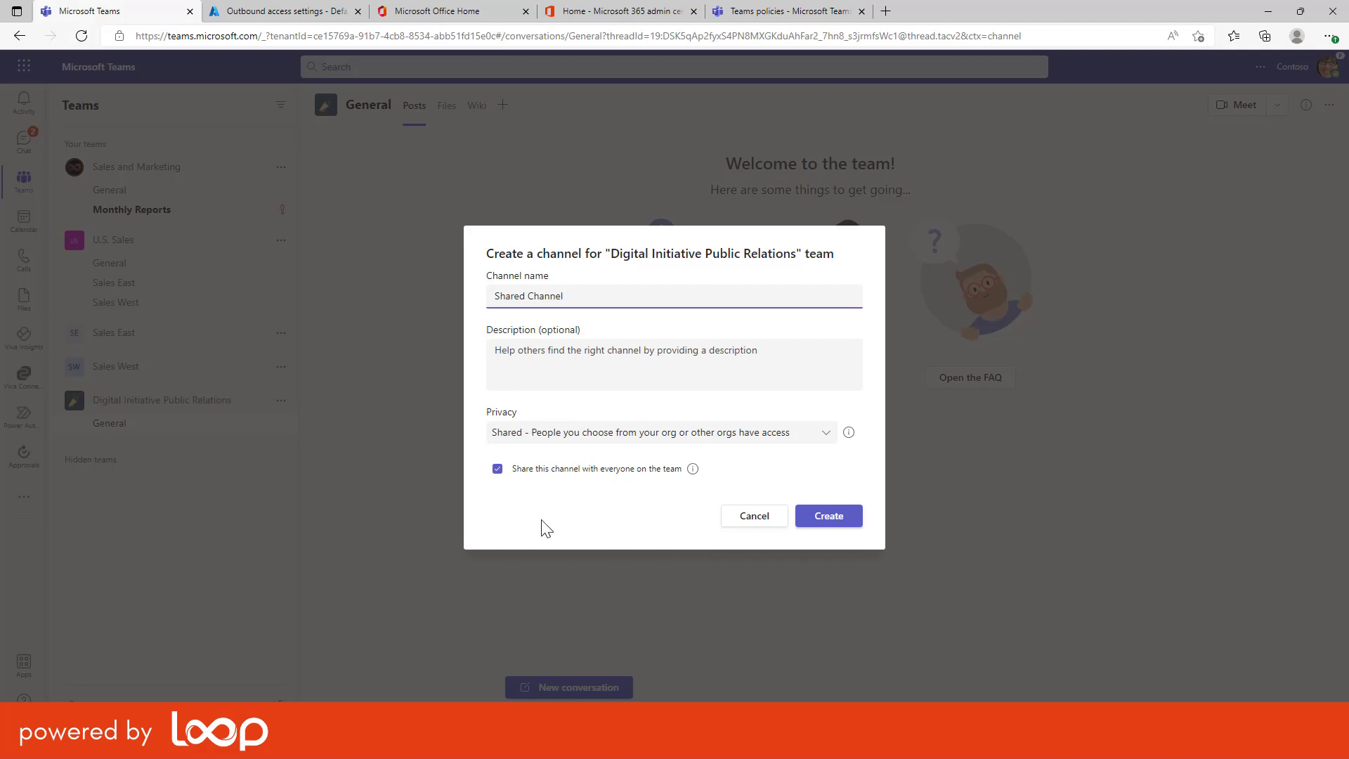
{"action": "left_click", "coordinate": [820, 521]}
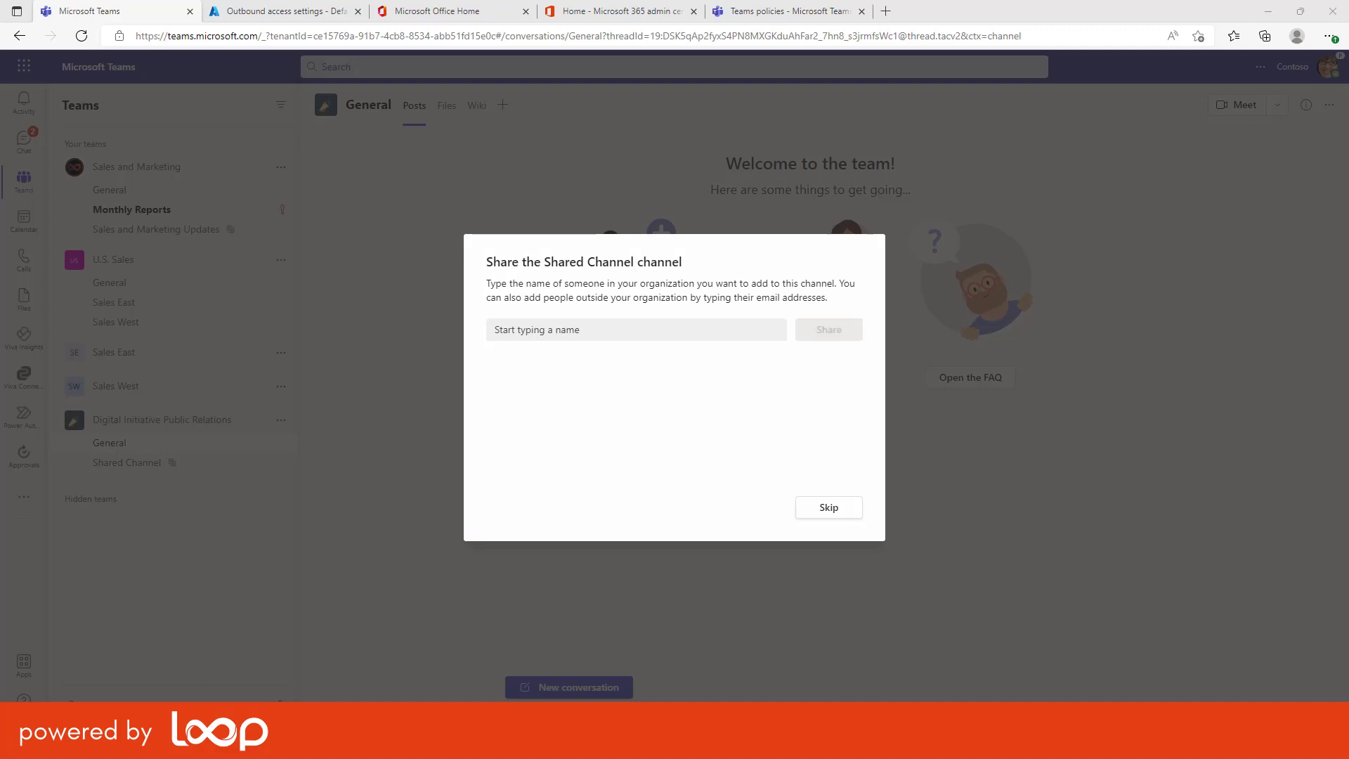
Share the new Shared Channel with the external user as a member, using that person's email address
{"action": "left_click", "coordinate": [553, 329]}
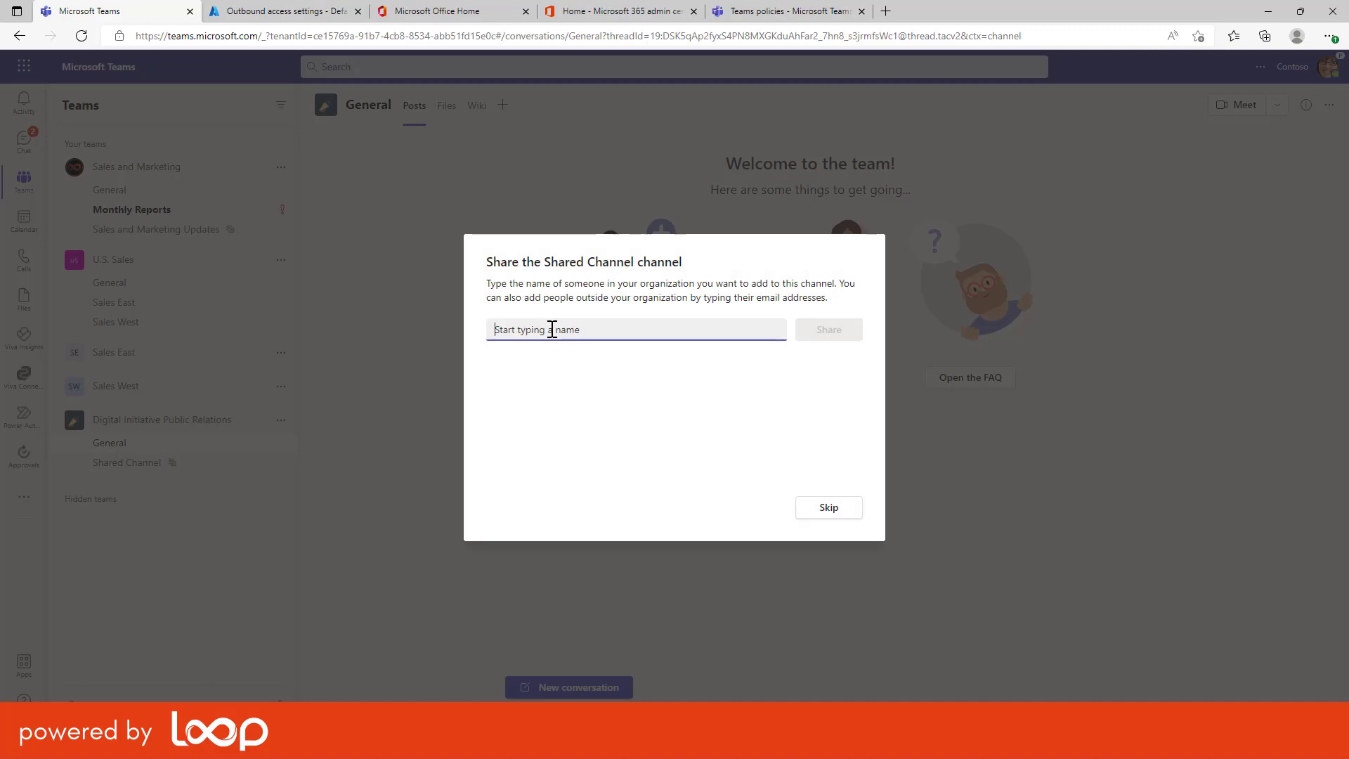
{"action": "key", "text": "ctrl+v"}
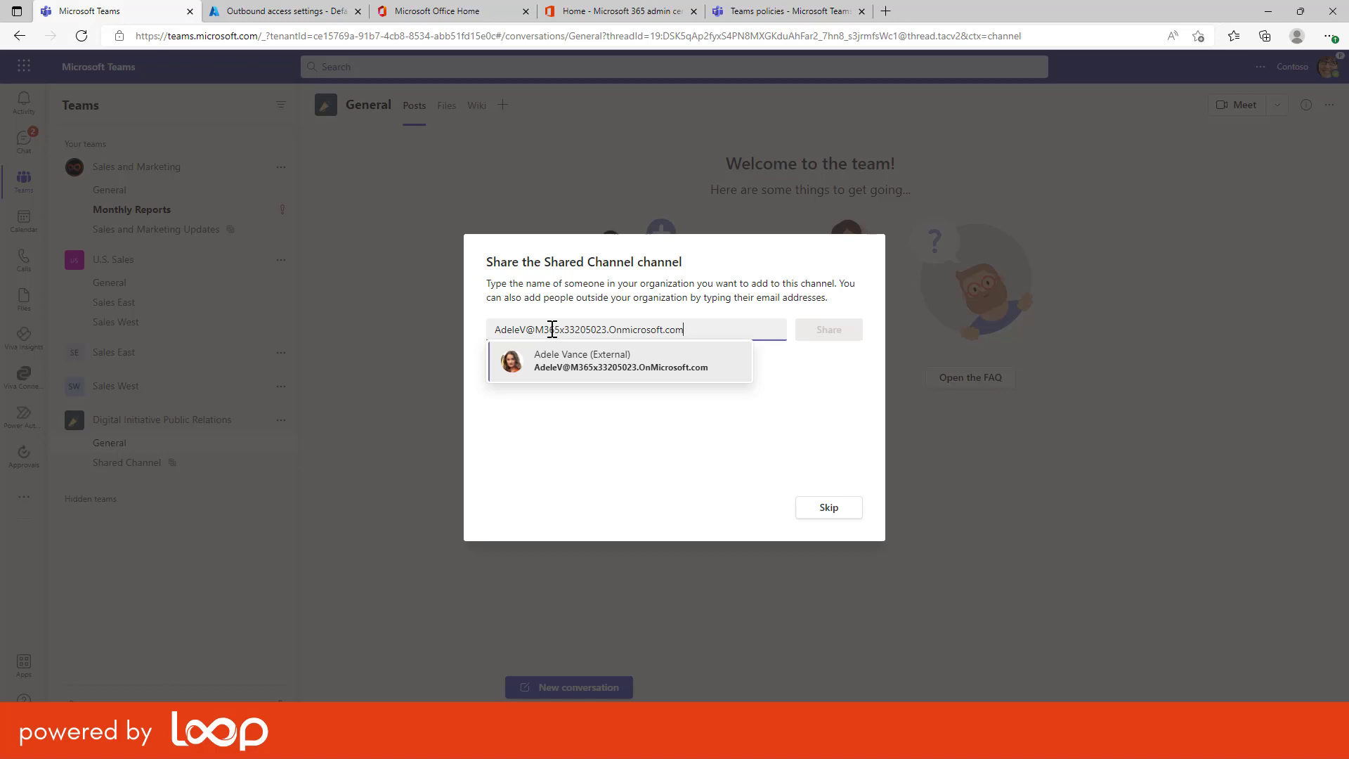
{"action": "left_click", "coordinate": [566, 364]}
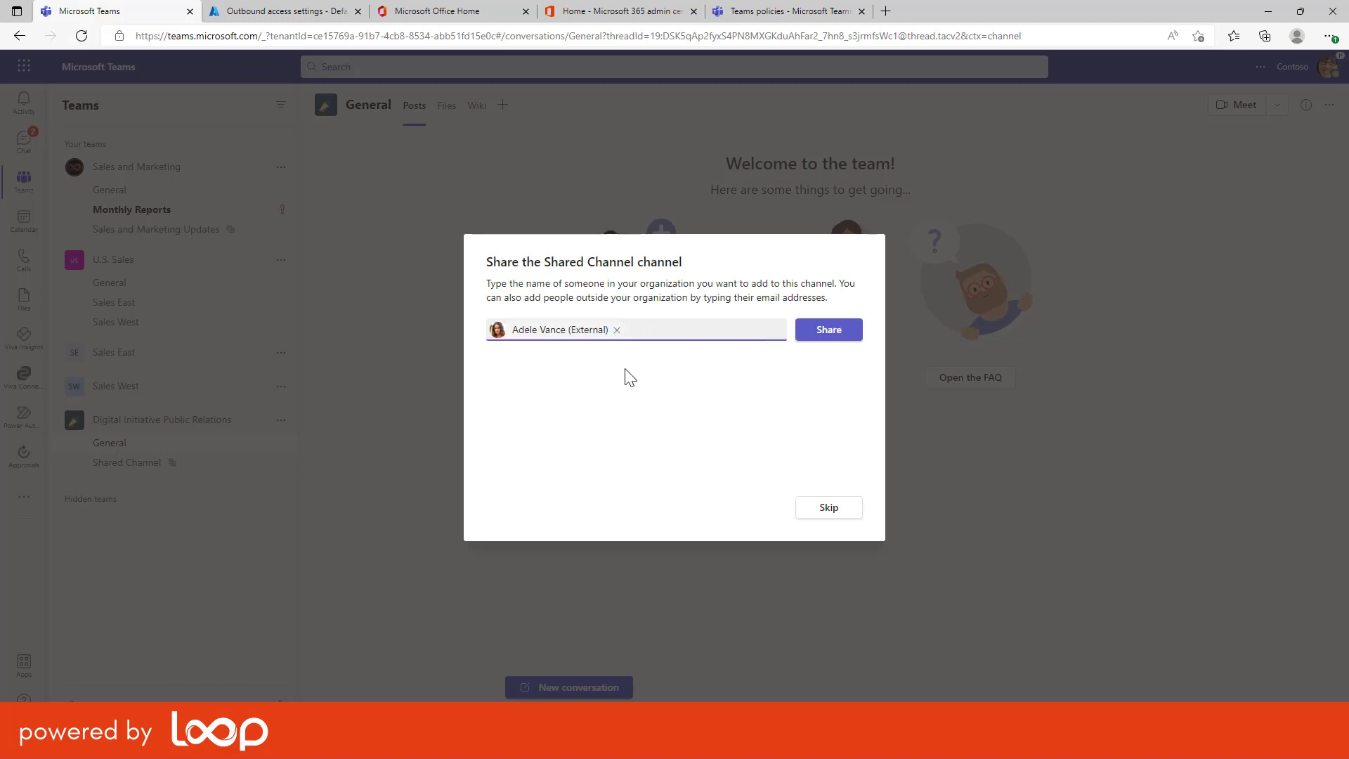
{"action": "left_click", "coordinate": [819, 342]}
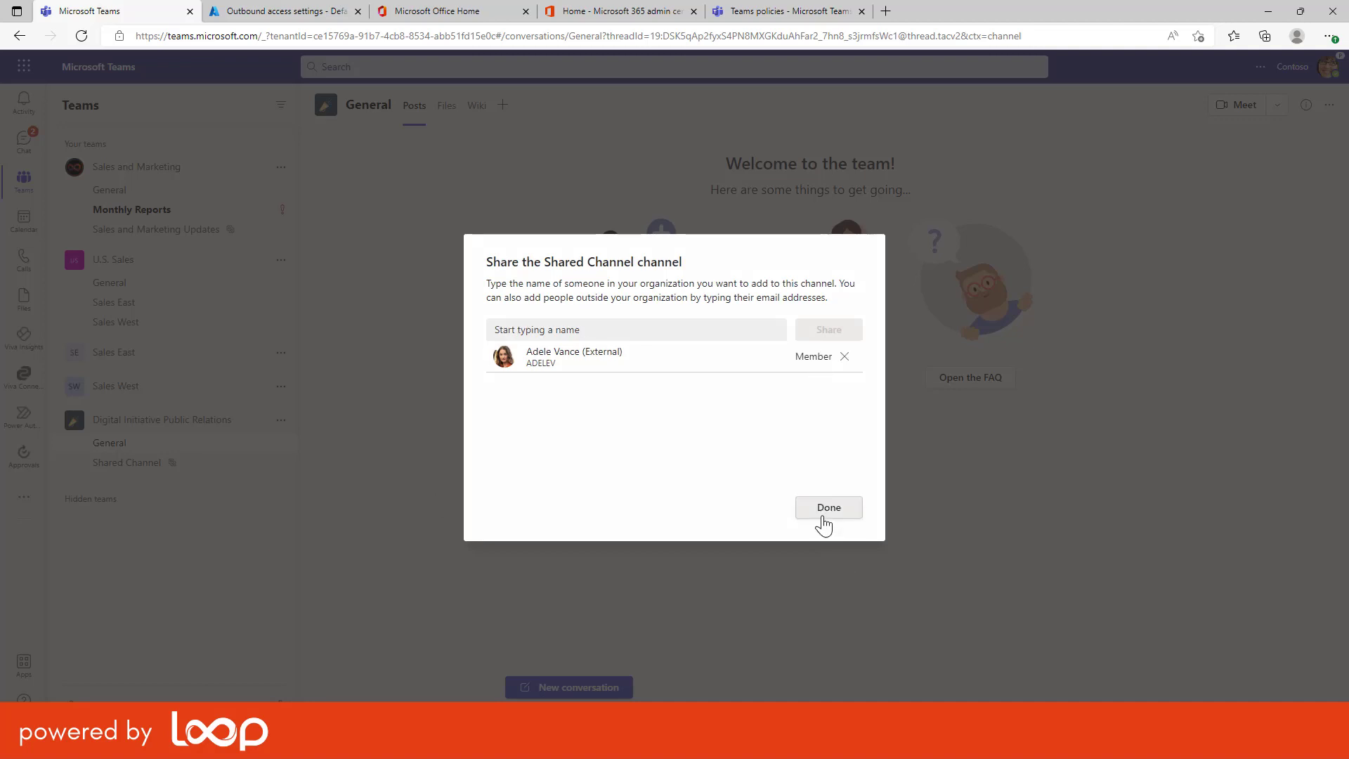
{"action": "left_click", "coordinate": [822, 517]}
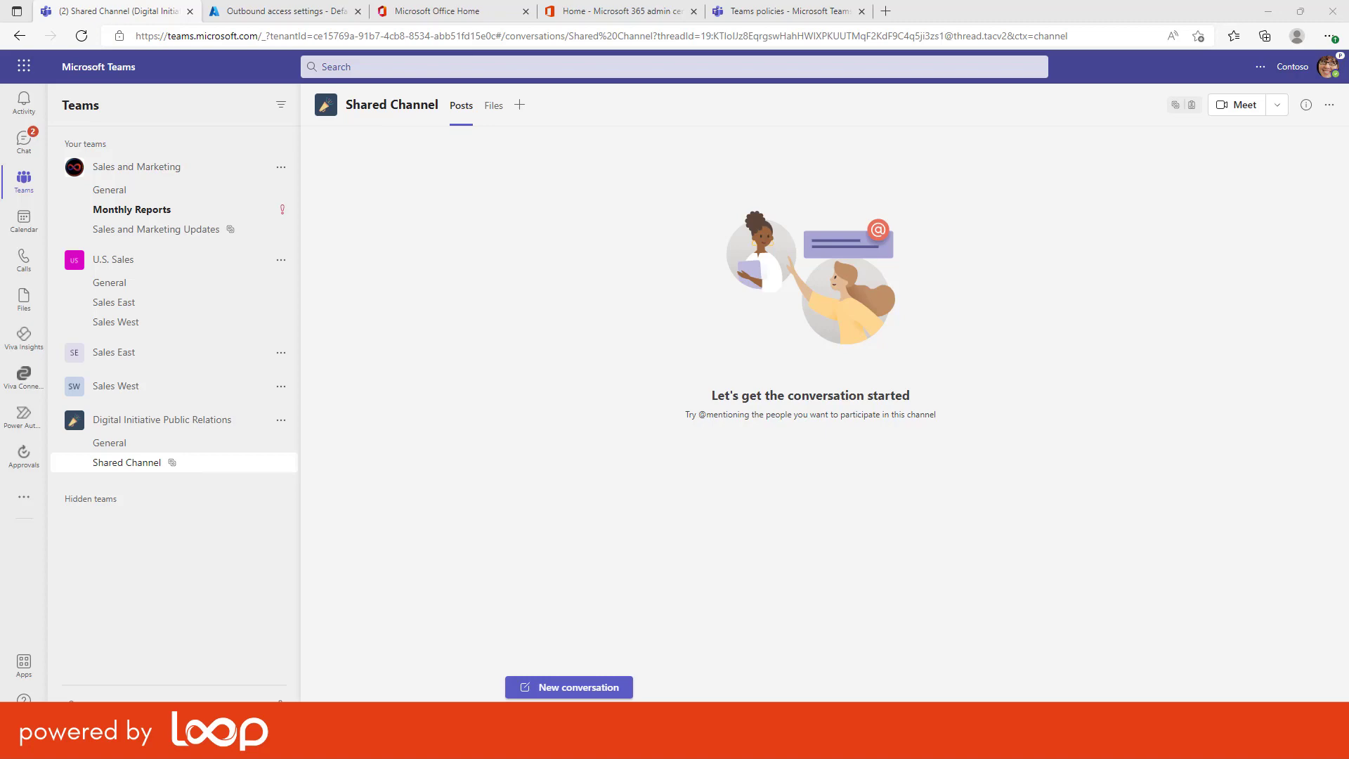
Switch to the external user's Teams window and view the account details and the activity feed's shared-channel notification
{"action": "left_click_drag", "start_coordinate": [0, 87], "coordinate": [620, 50]}
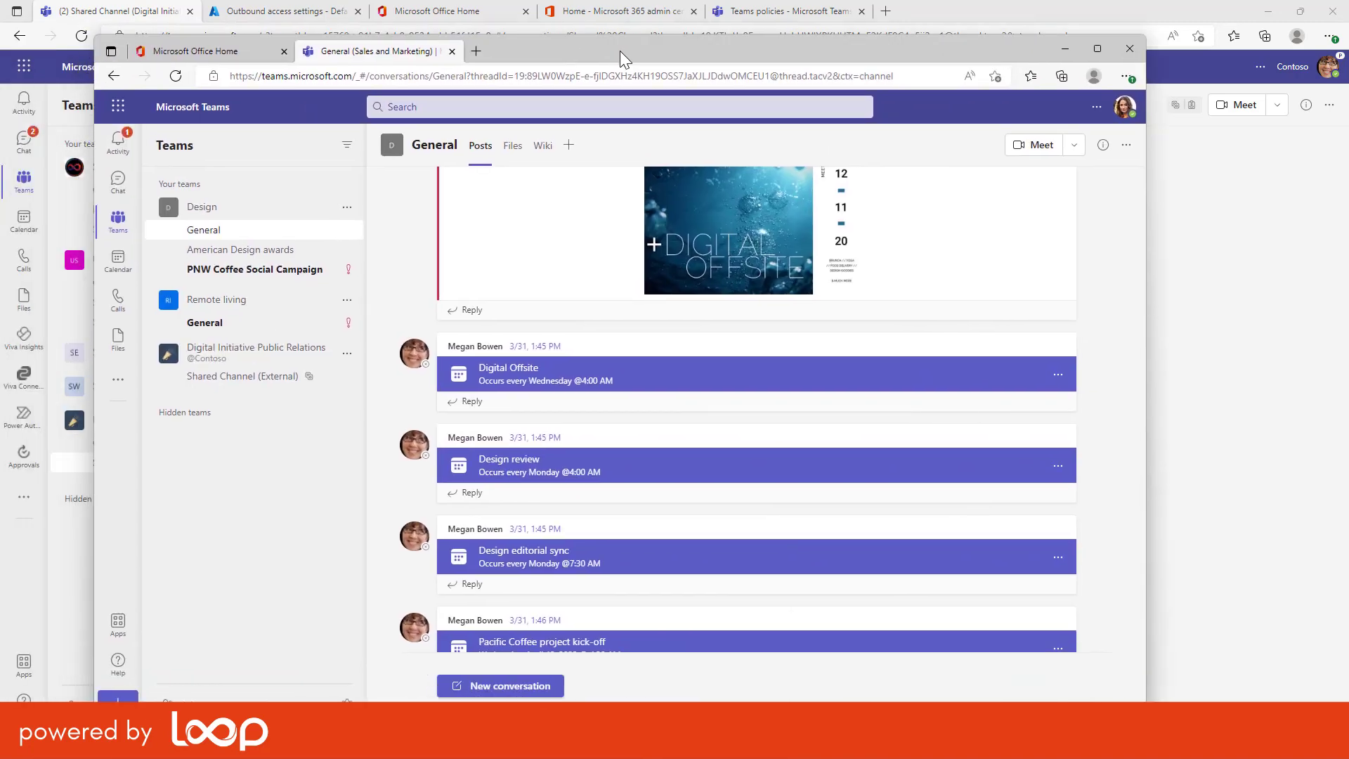
{"action": "double_click", "coordinate": [621, 49]}
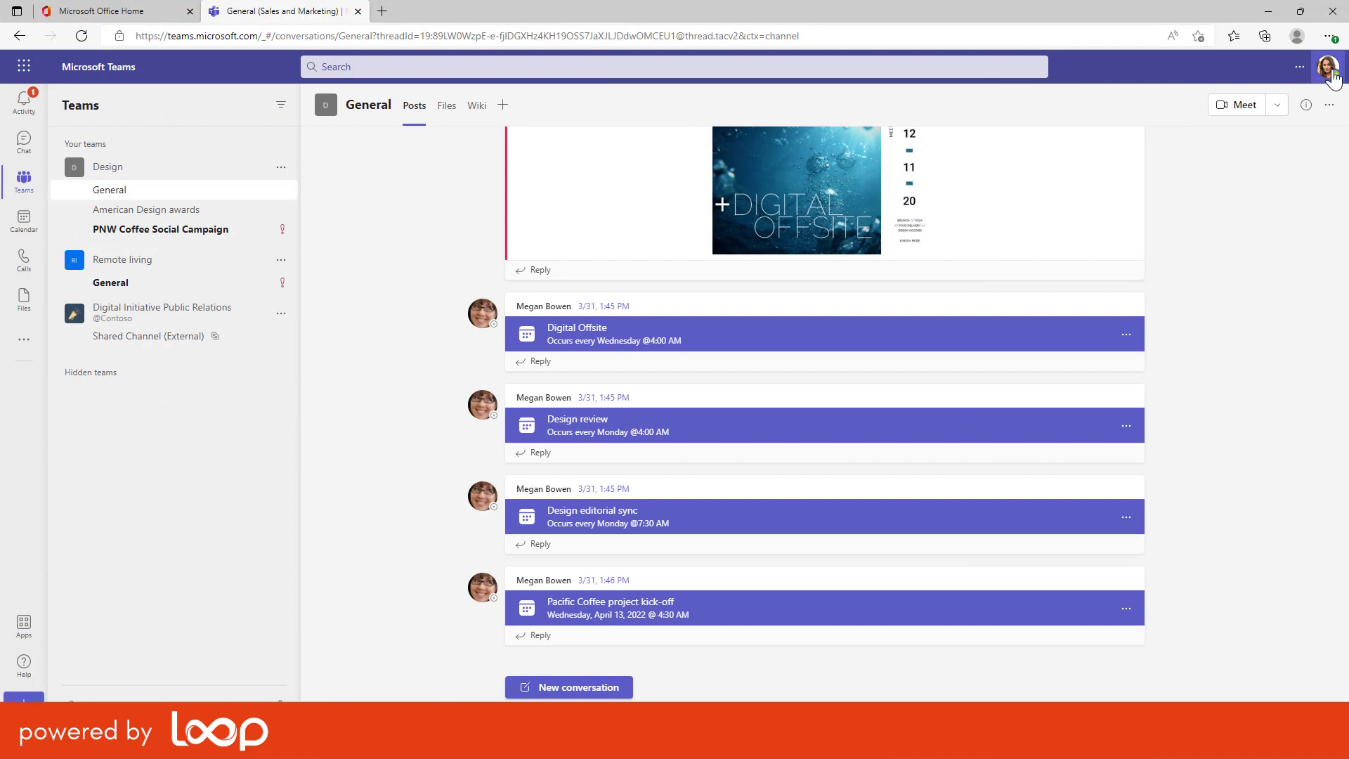
{"action": "left_click", "coordinate": [1327, 76]}
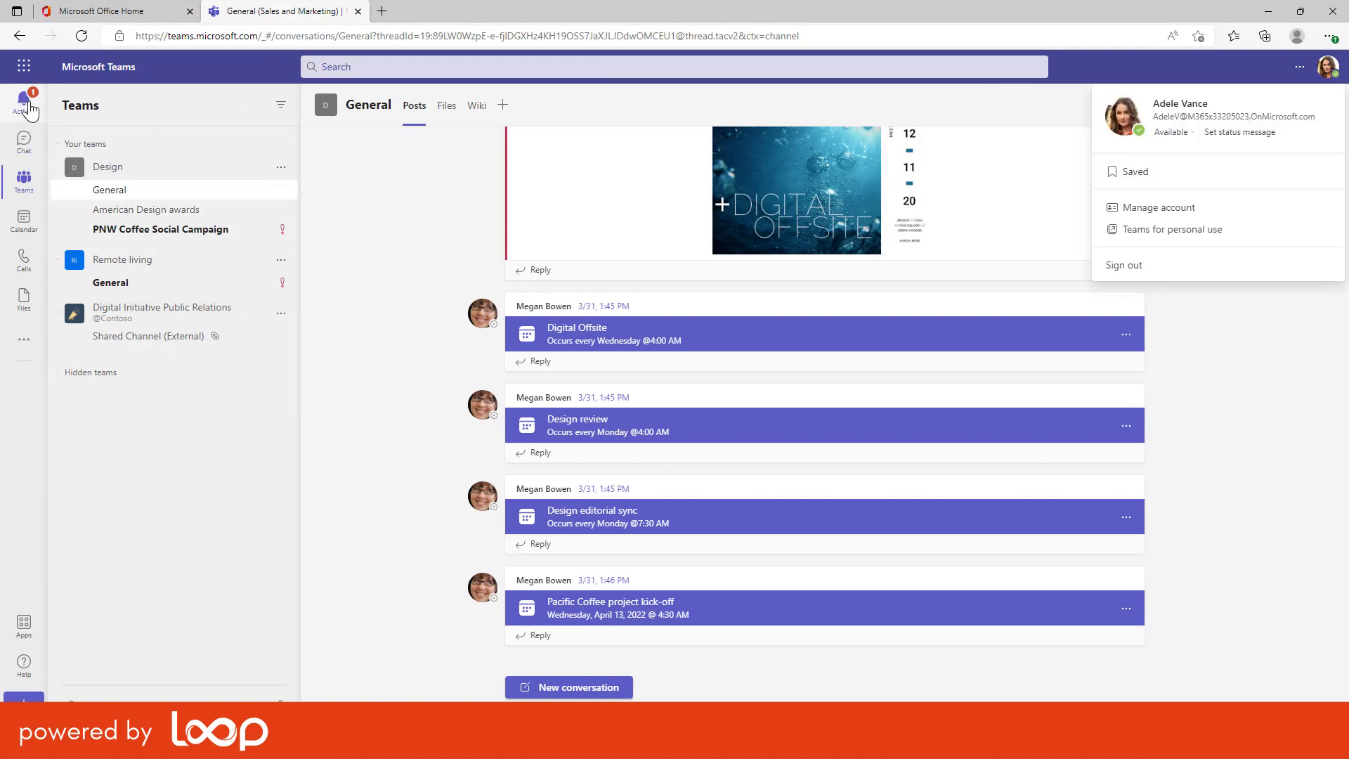
{"action": "left_click", "coordinate": [27, 104]}
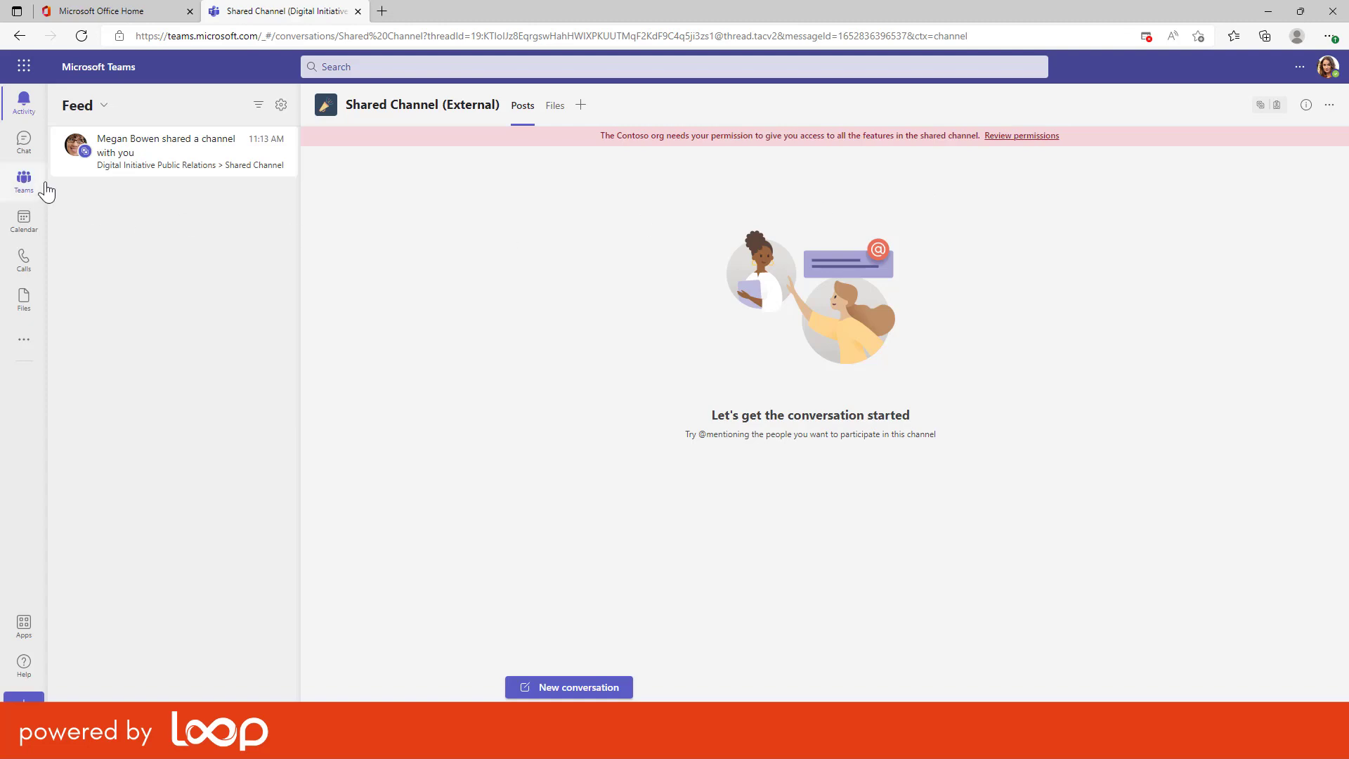
Open the Shared Channel under the Digital Initiative Public Relations team and accept the permissions requested by Contoso
{"action": "left_click", "coordinate": [24, 180]}
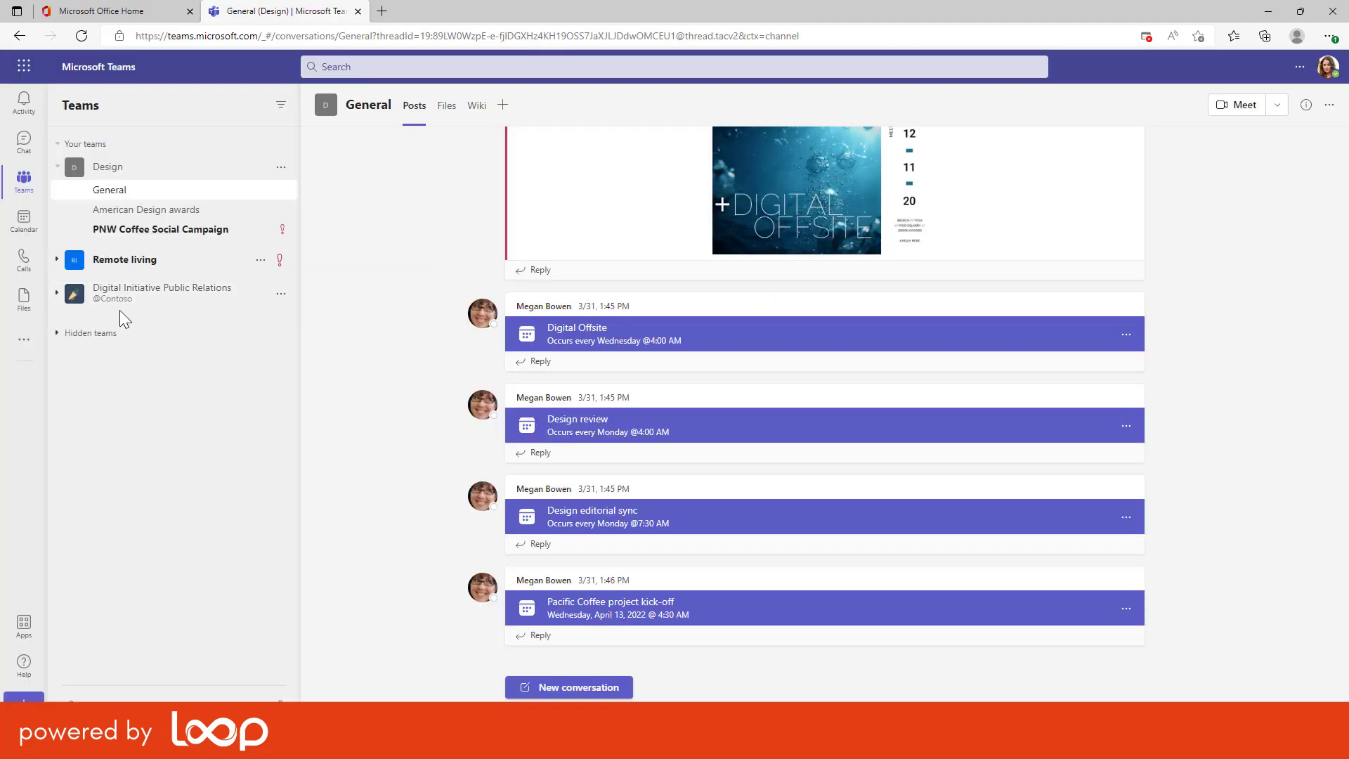
{"action": "left_click", "coordinate": [58, 295]}
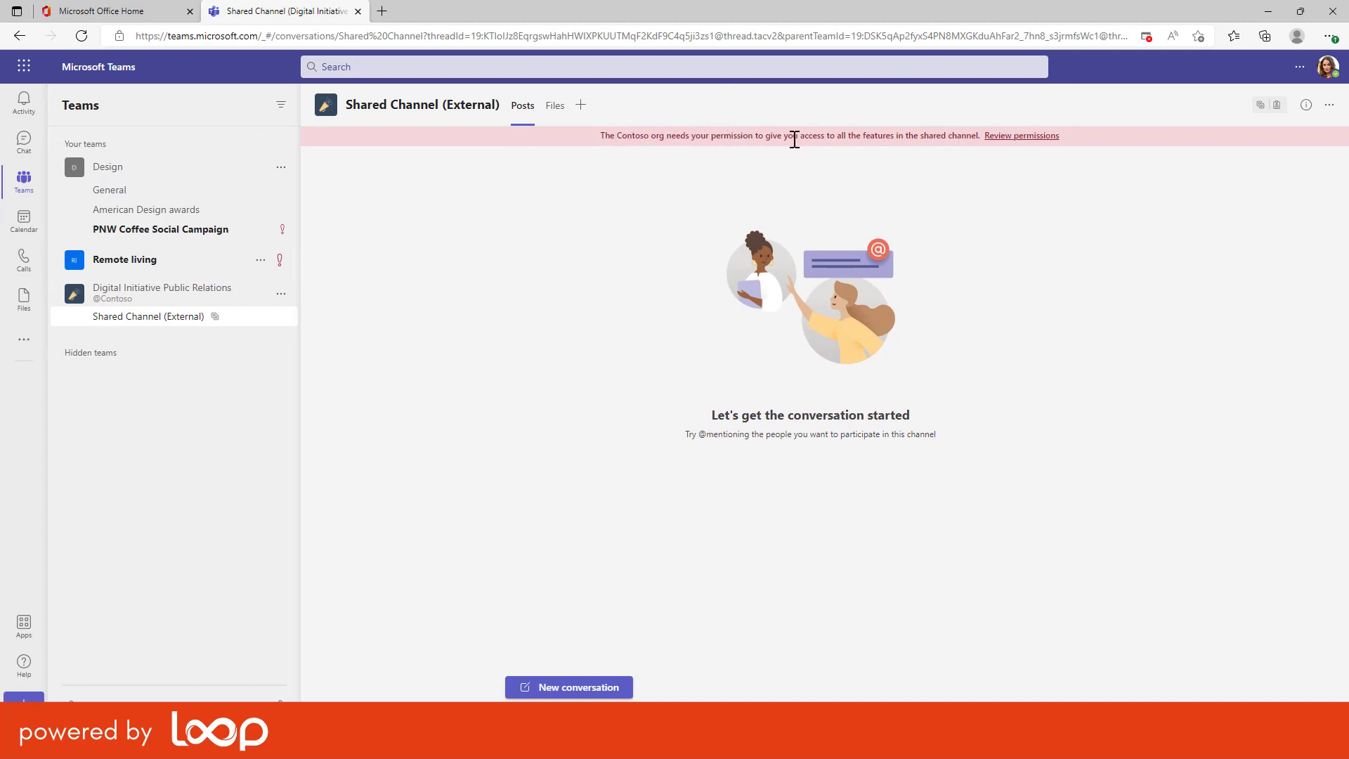
{"action": "left_click", "coordinate": [1003, 137]}
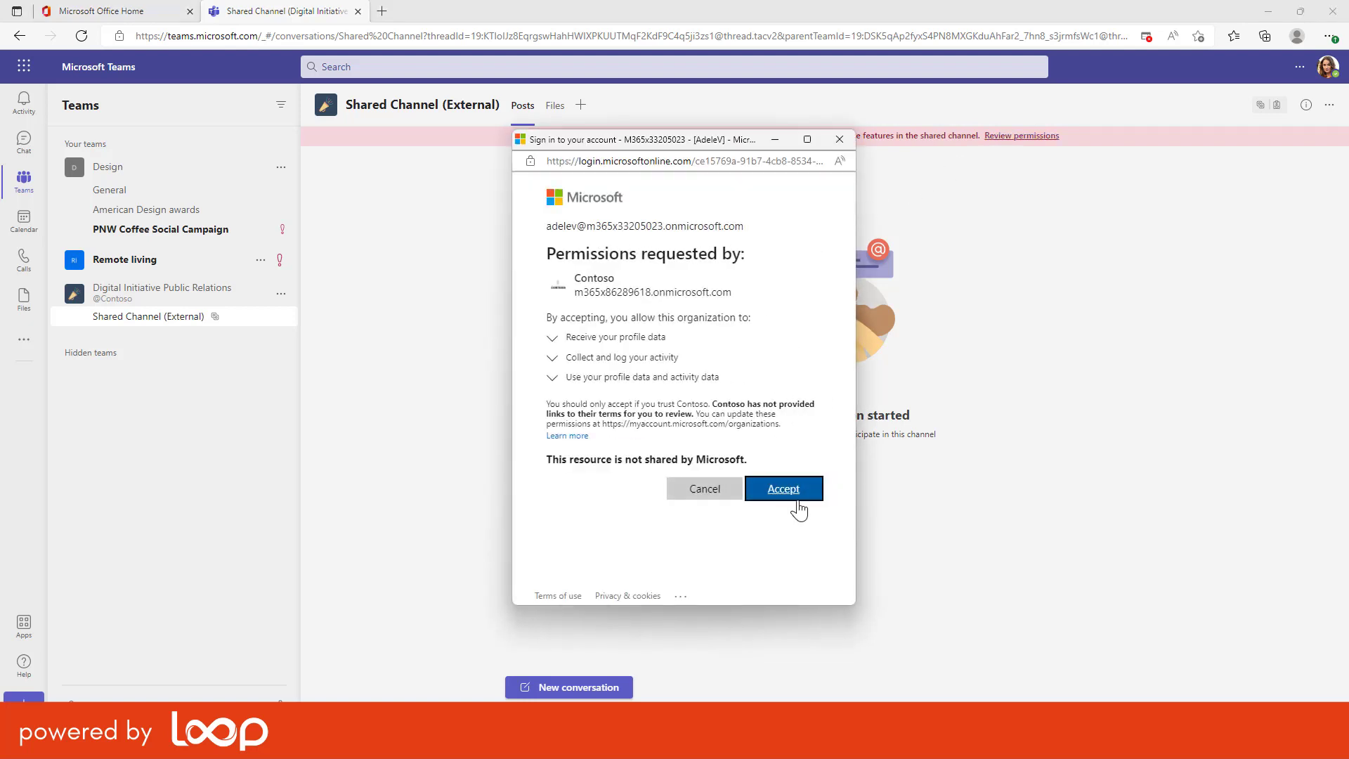
{"action": "left_click", "coordinate": [792, 493]}
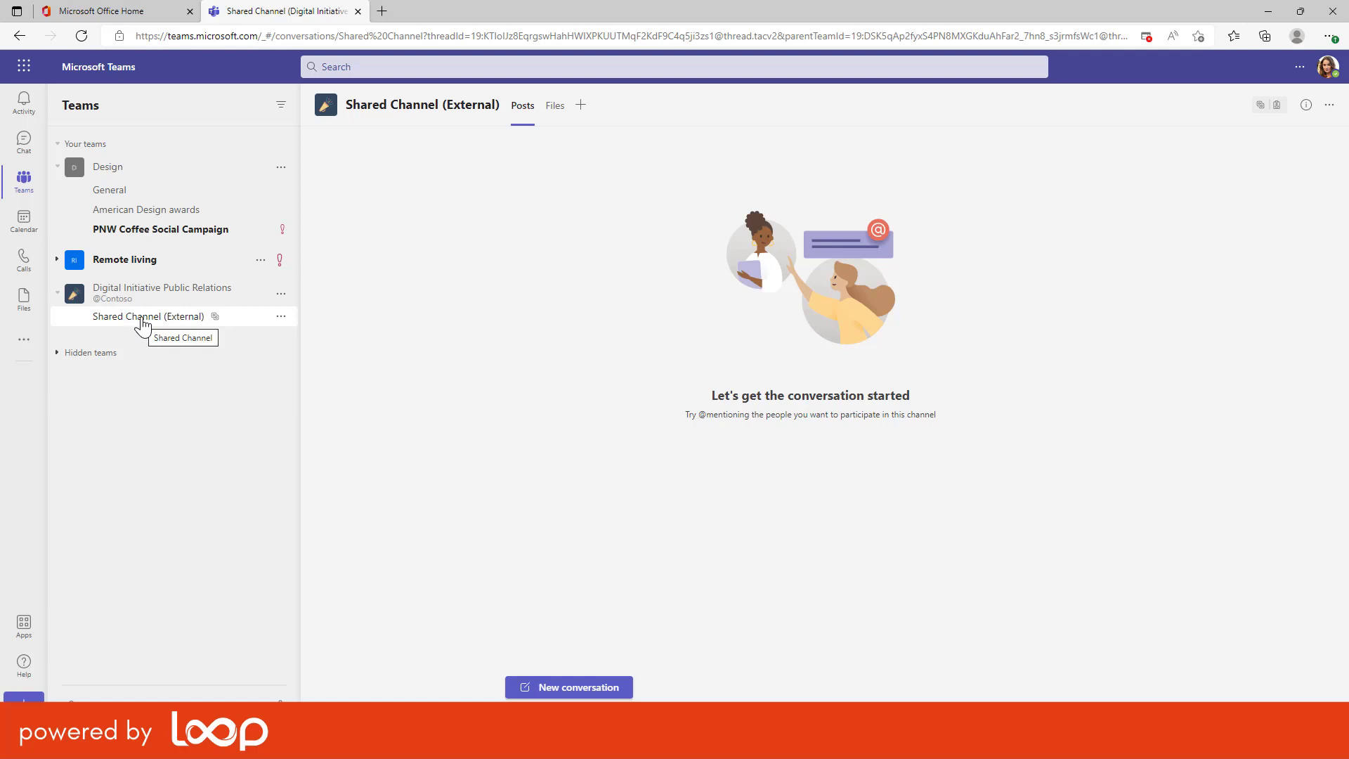
Post a new conversation reading "Hey there" in the Shared Channel as the external user
{"action": "left_click", "coordinate": [554, 687]}
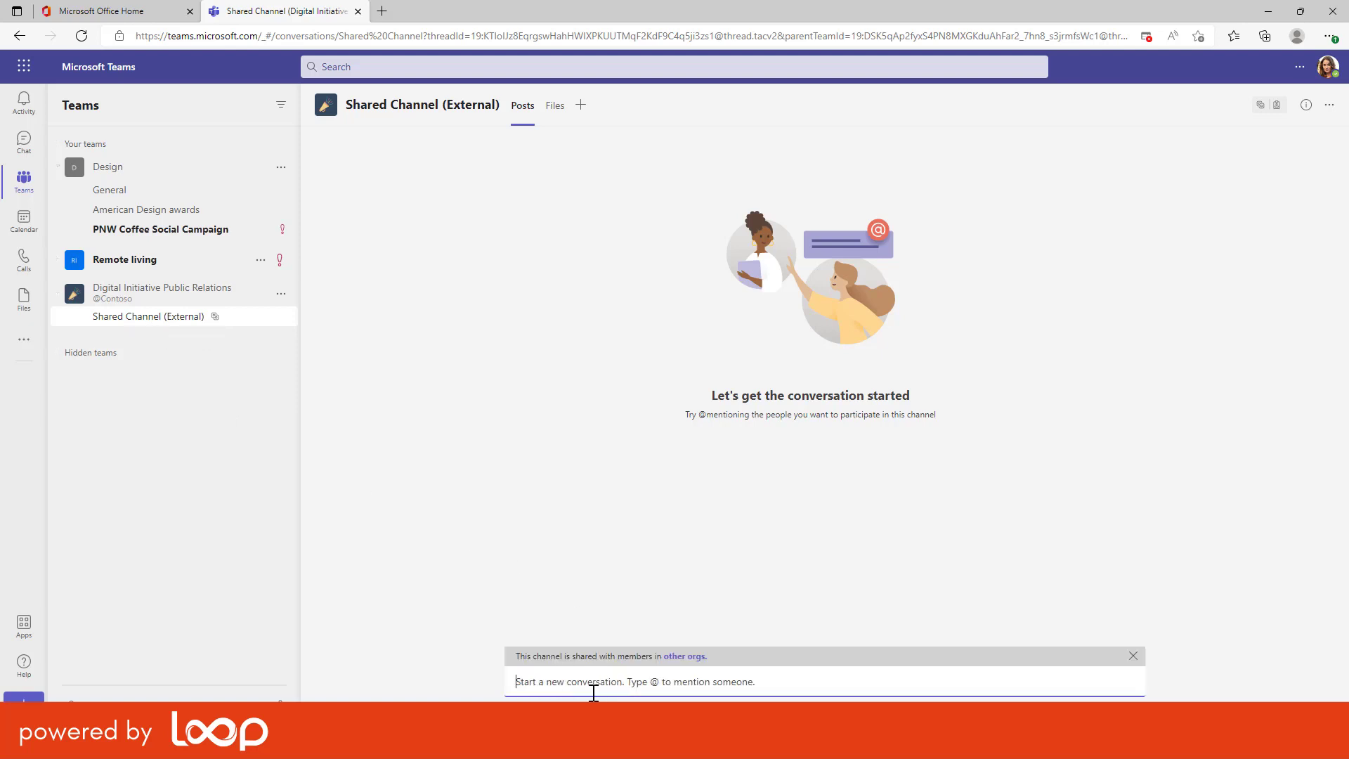
{"action": "type", "text": "Hey "}
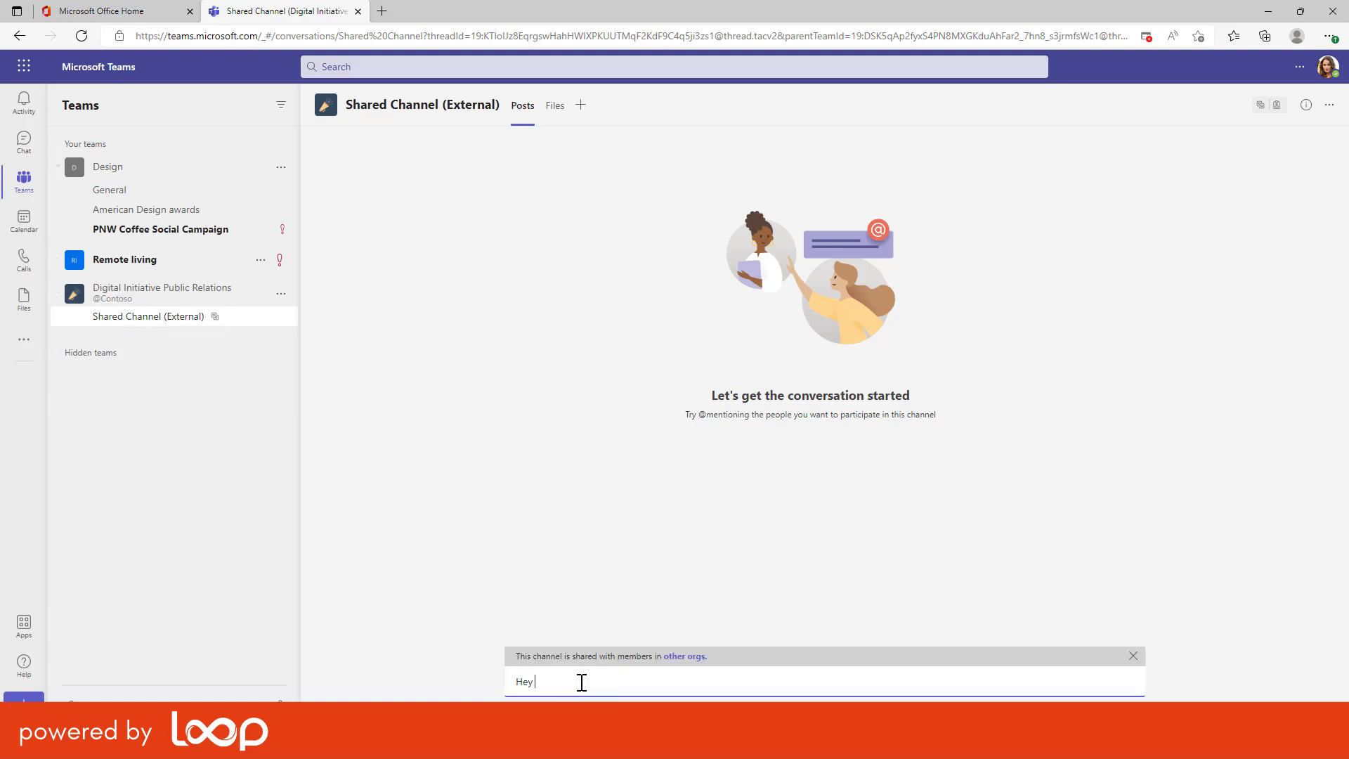
{"action": "type", "text": "threeere"}
{"action": "key", "text": "Return"}
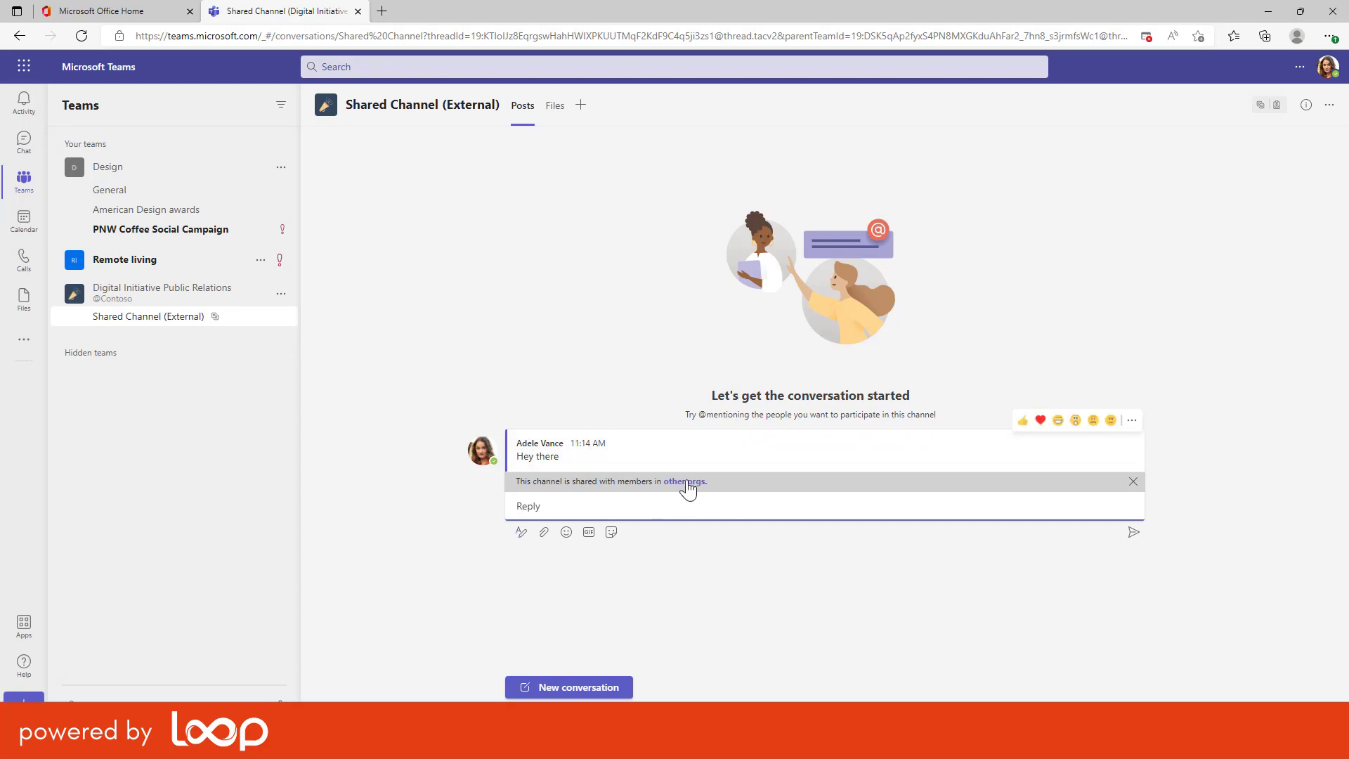
In the Contoso Teams window, reply "Great to have you here" to the external user's post and give that post a heart reaction
{"action": "left_click_drag", "start_coordinate": [630, 10], "coordinate": [0, 105]}
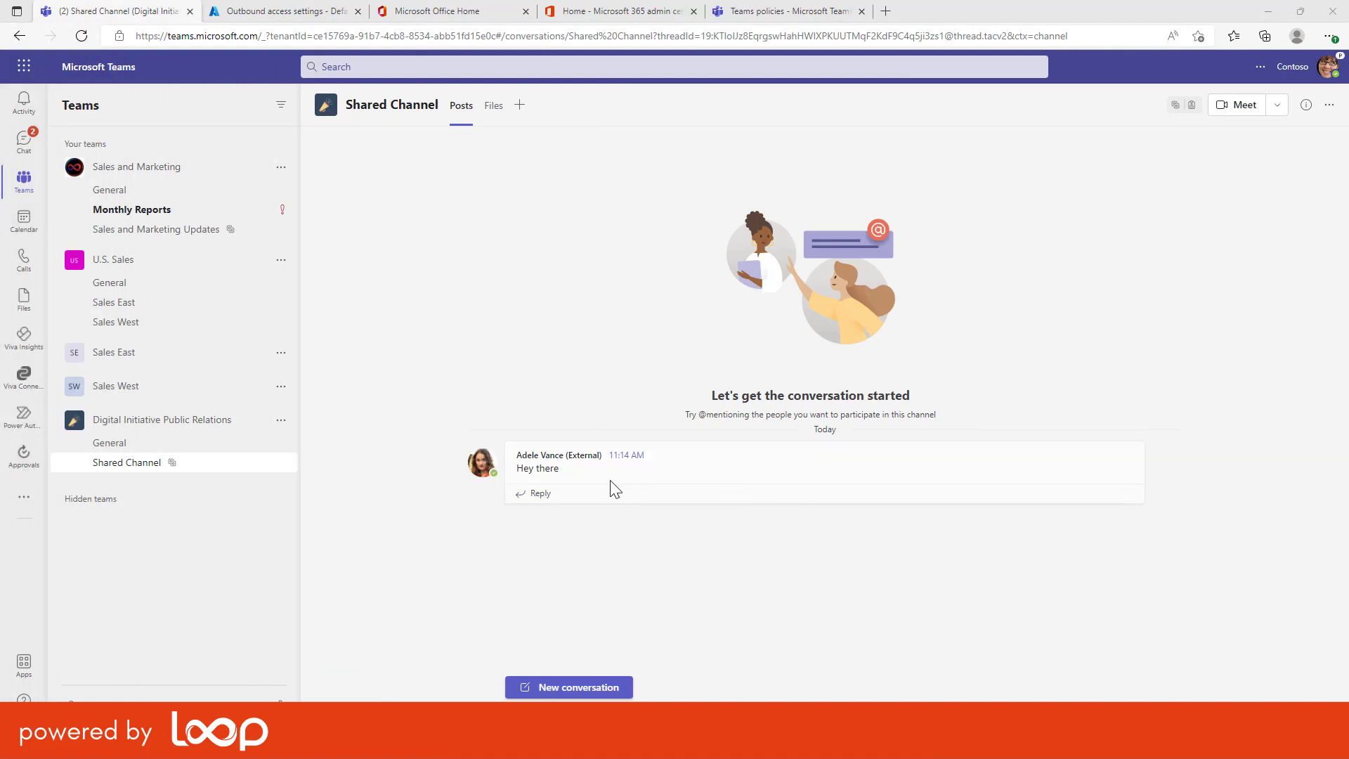
{"action": "left_click", "coordinate": [540, 493]}
{"action": "type", "text": "Great to have you here"}
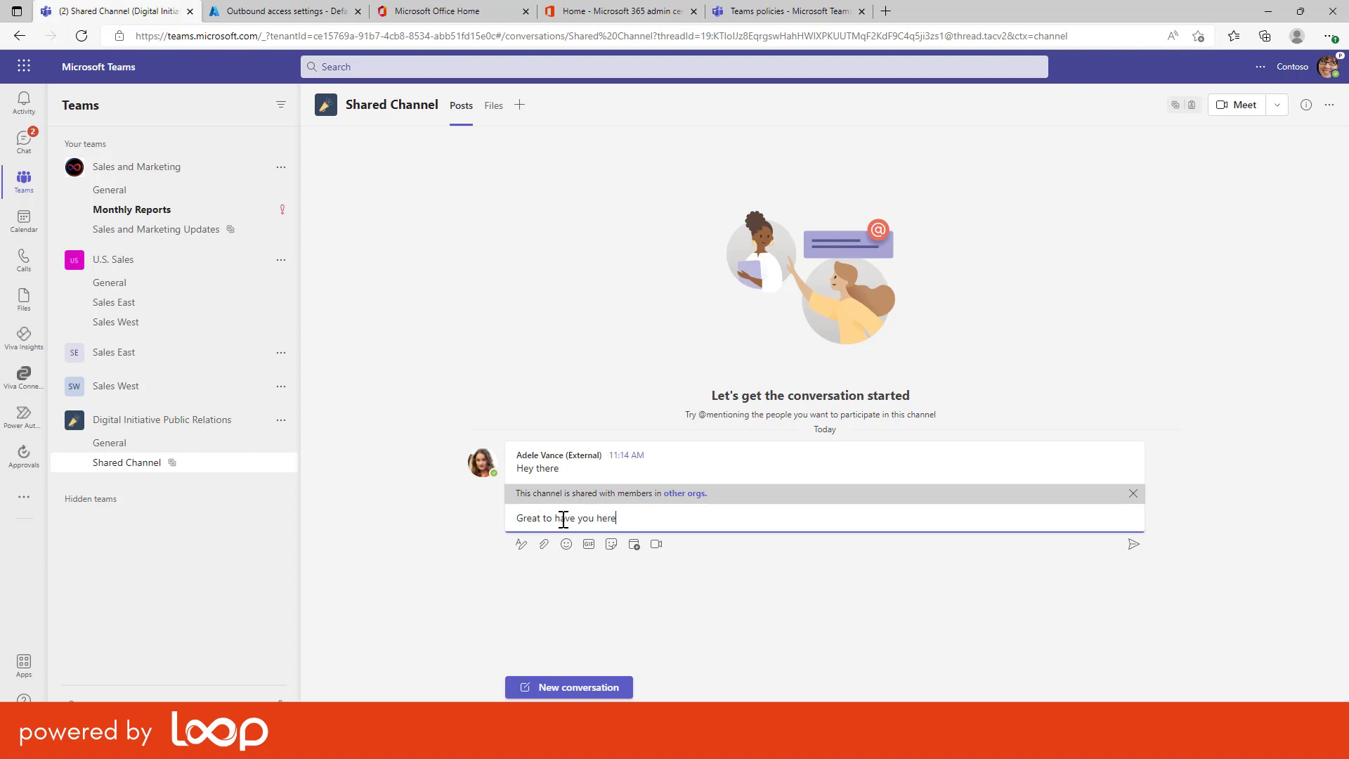
{"action": "key", "text": "Return"}
{"action": "mouse_move", "coordinate": [592, 533]}
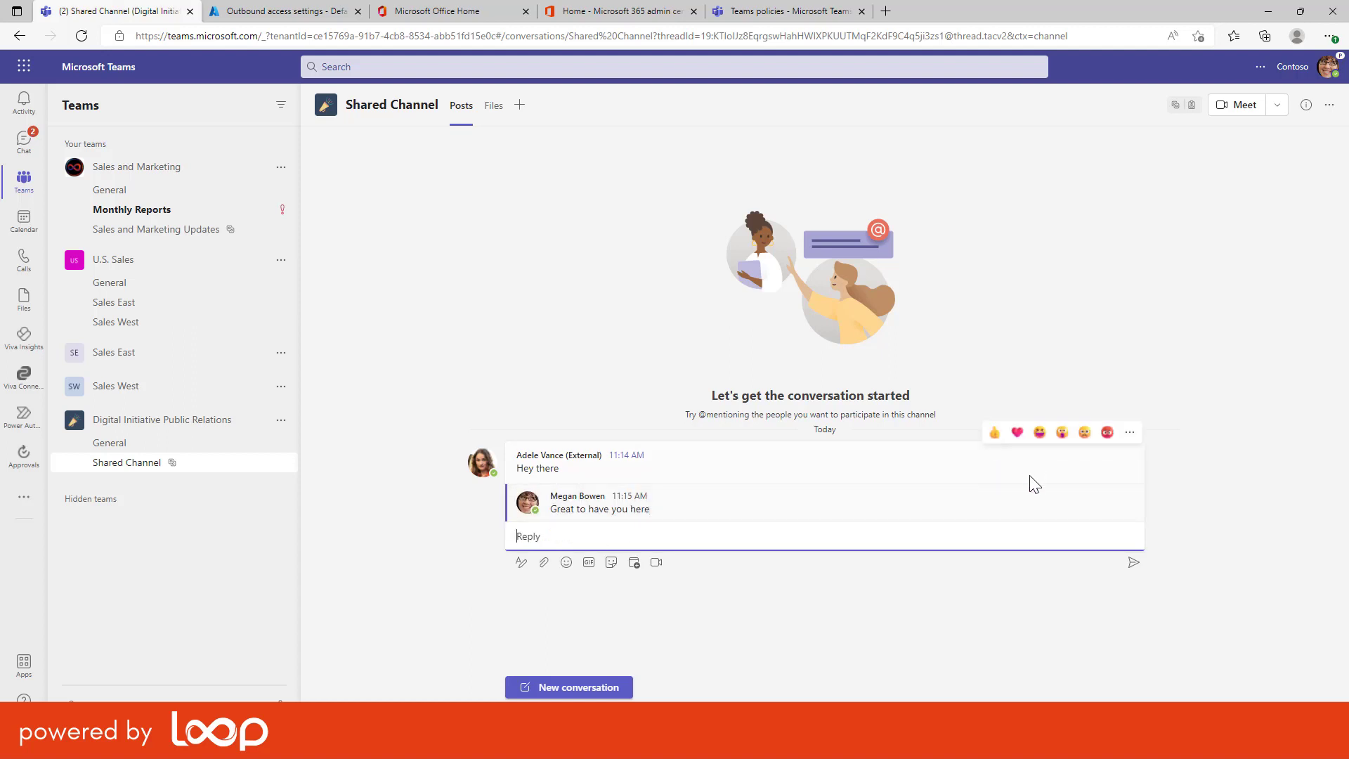
{"action": "left_click", "coordinate": [1019, 432]}
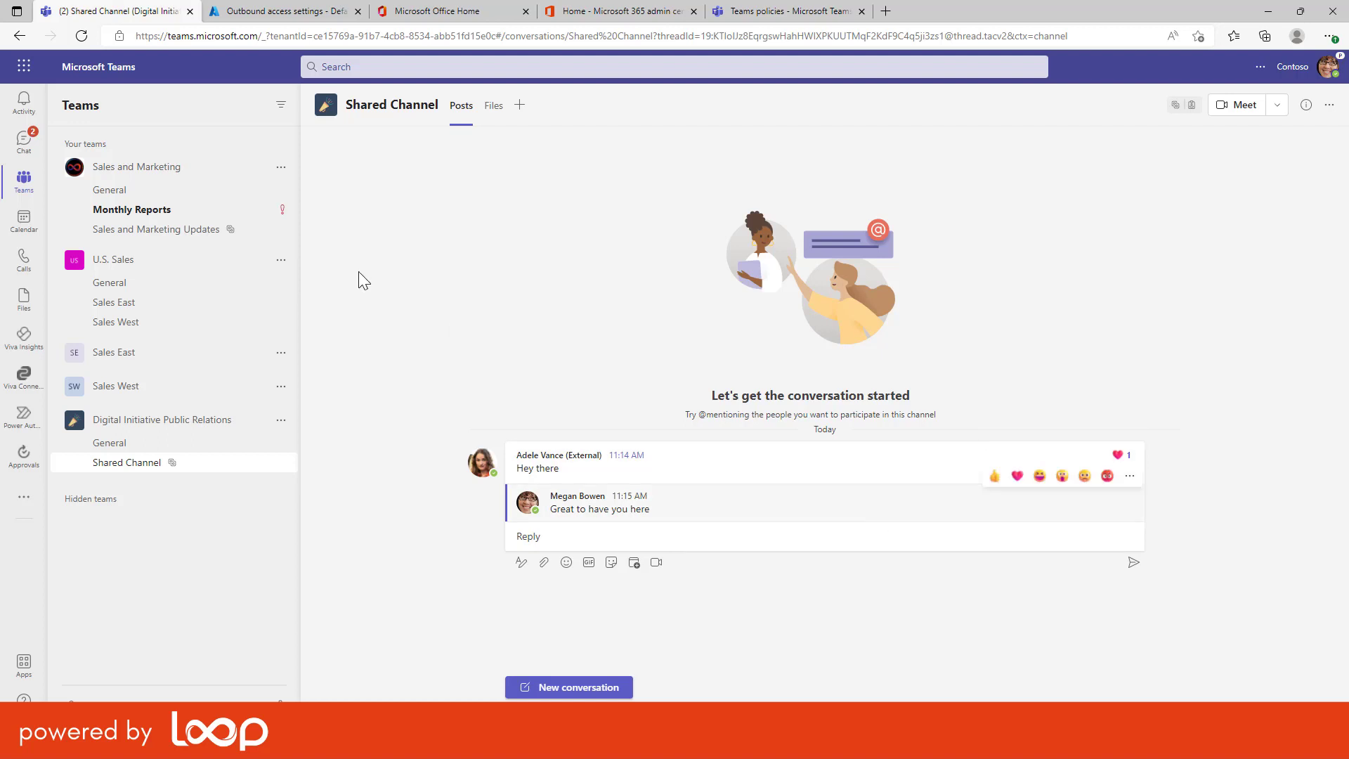
Return to the external user's Teams window and check the Shared Channel conversation there
{"action": "left_click_drag", "start_coordinate": [0, 10], "coordinate": [811, 28]}
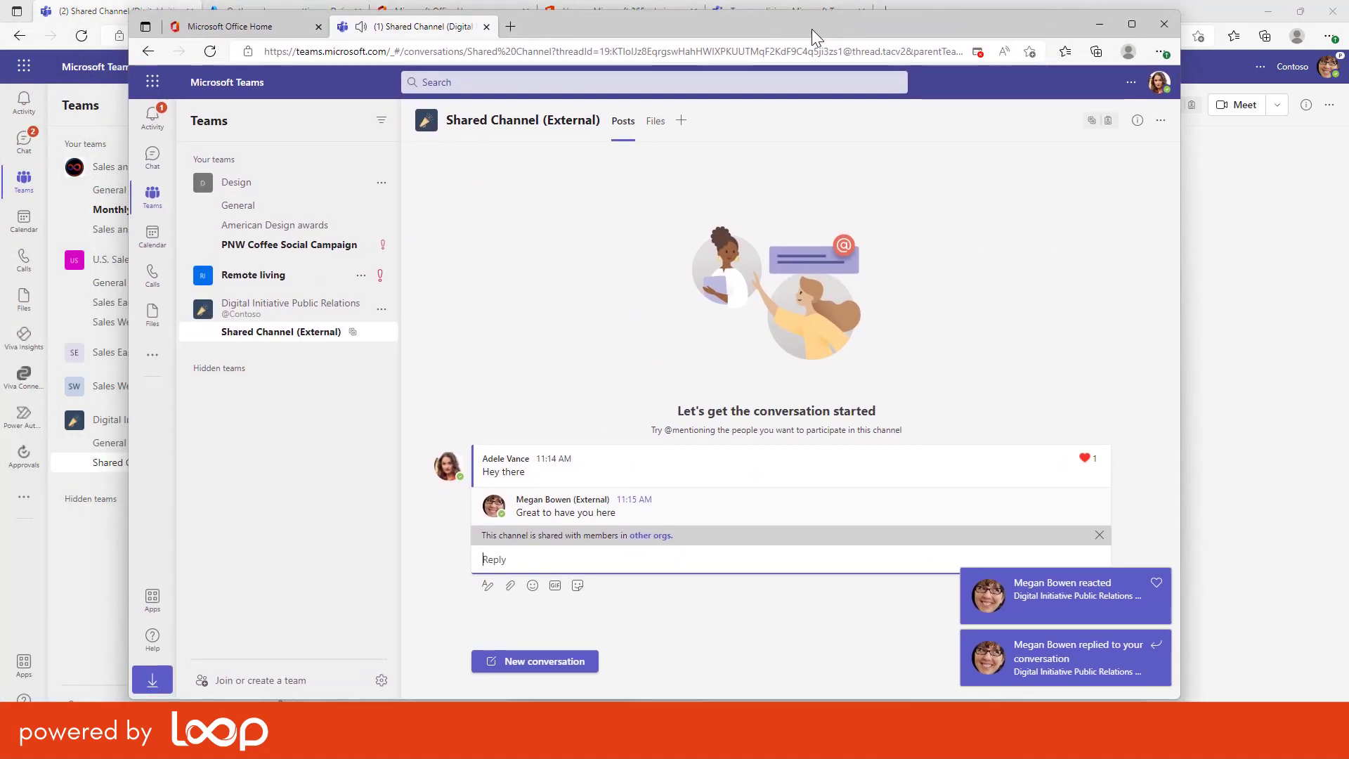
{"action": "left_click", "coordinate": [1131, 24]}
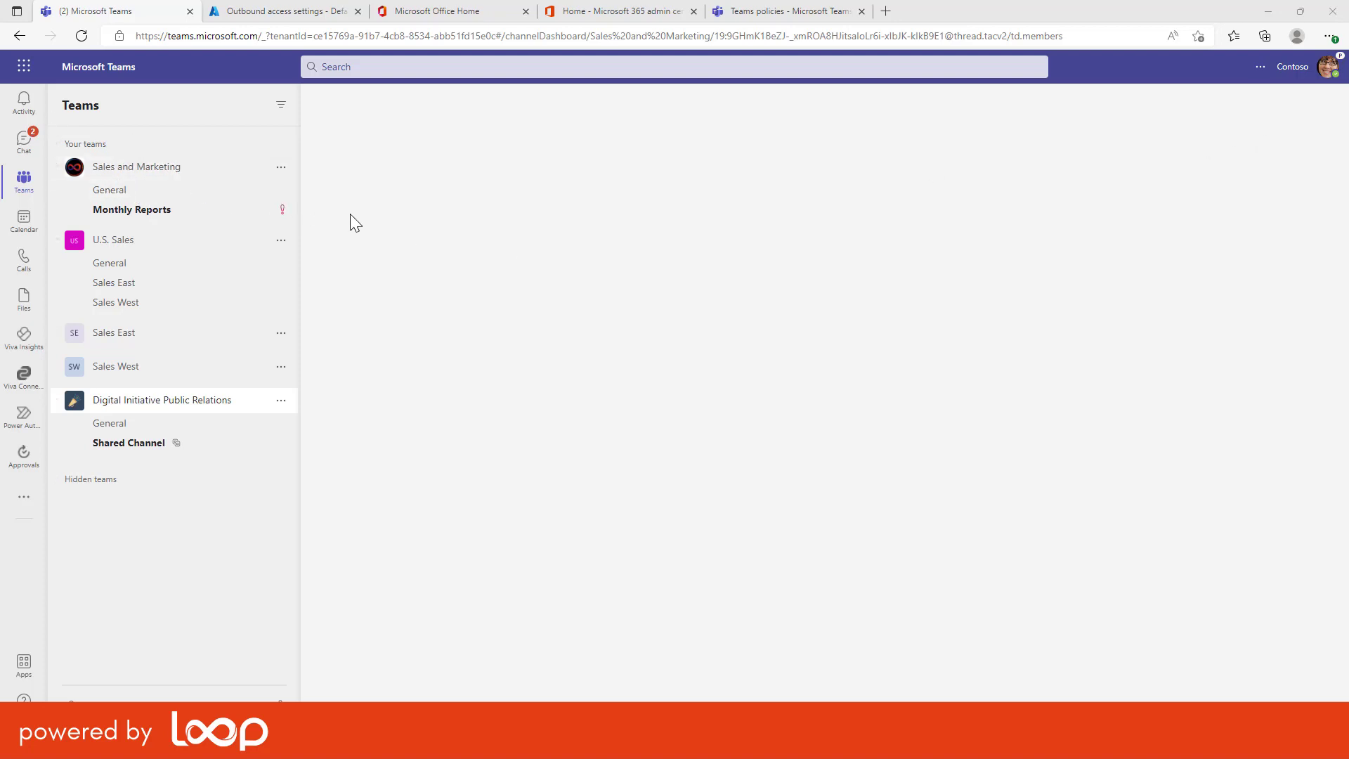
Create a Shared channel named "Sales and Marketing Update" in the Sales and Marketing team, shared with everyone on the team, without adding other people
{"action": "left_click", "coordinate": [281, 172]}
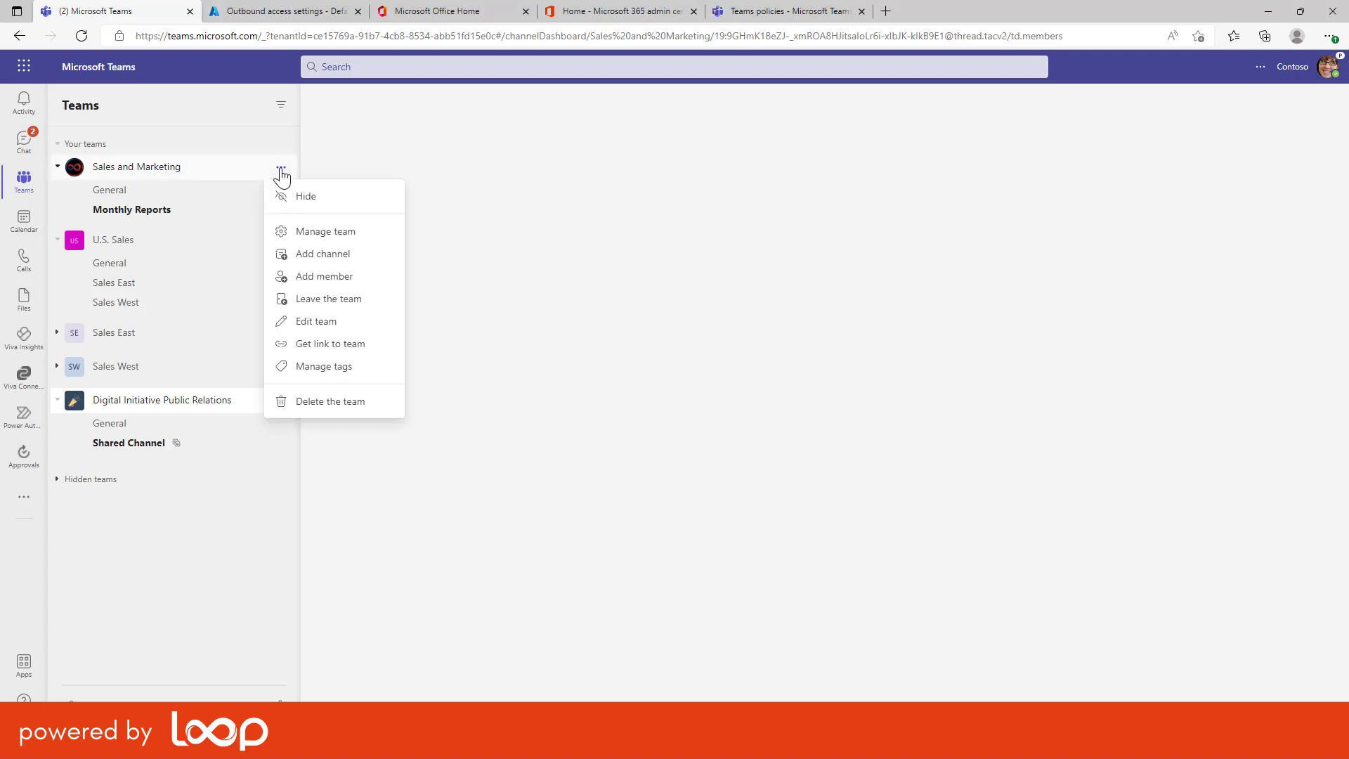
{"action": "left_click", "coordinate": [307, 256]}
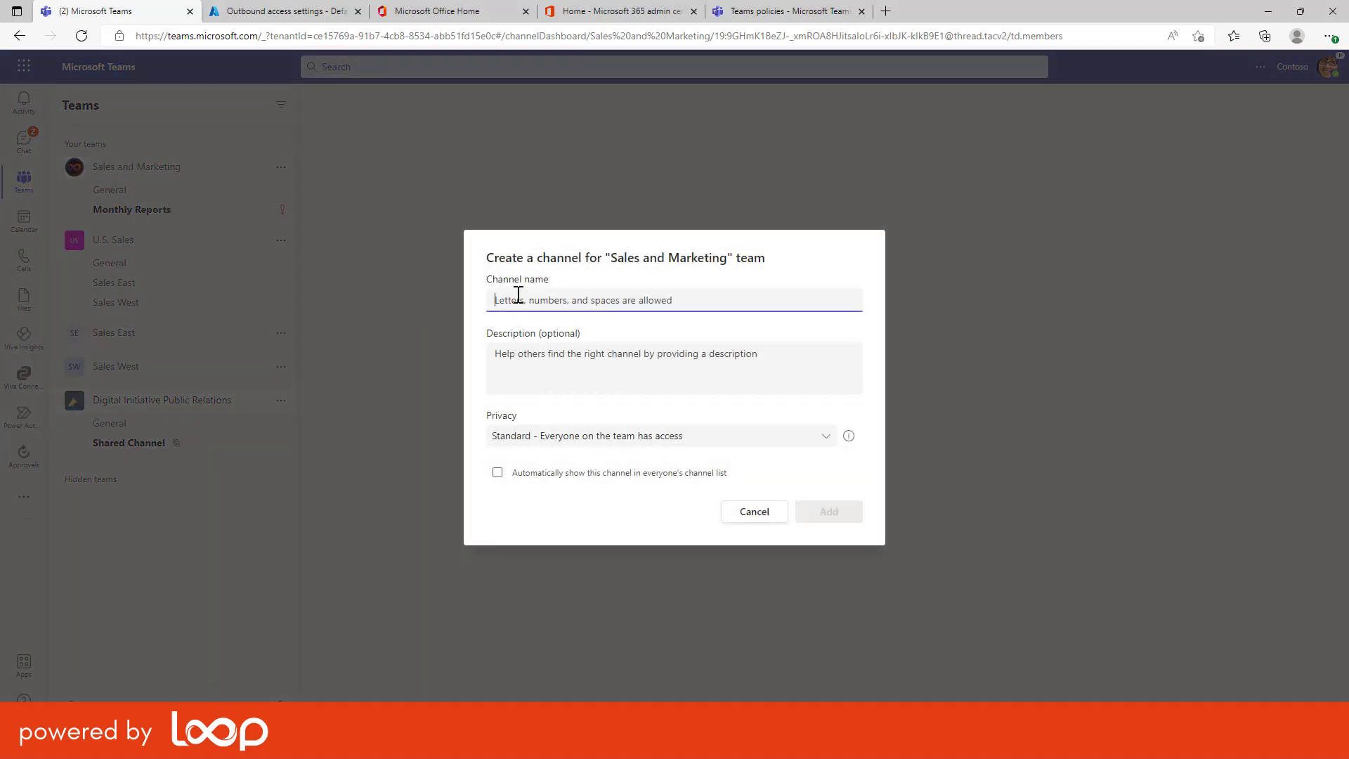
{"action": "type", "text": "Sales and Marketing Update"}
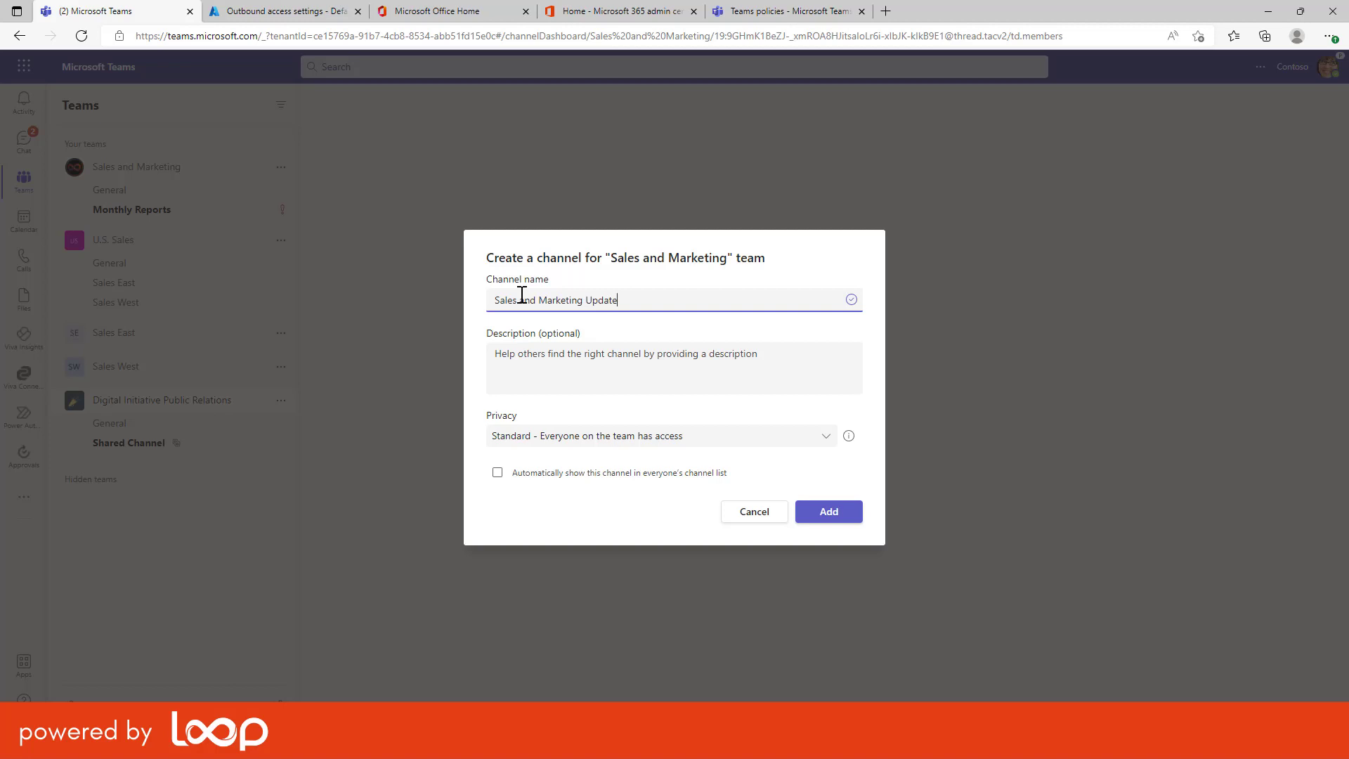
{"action": "left_click", "coordinate": [519, 441]}
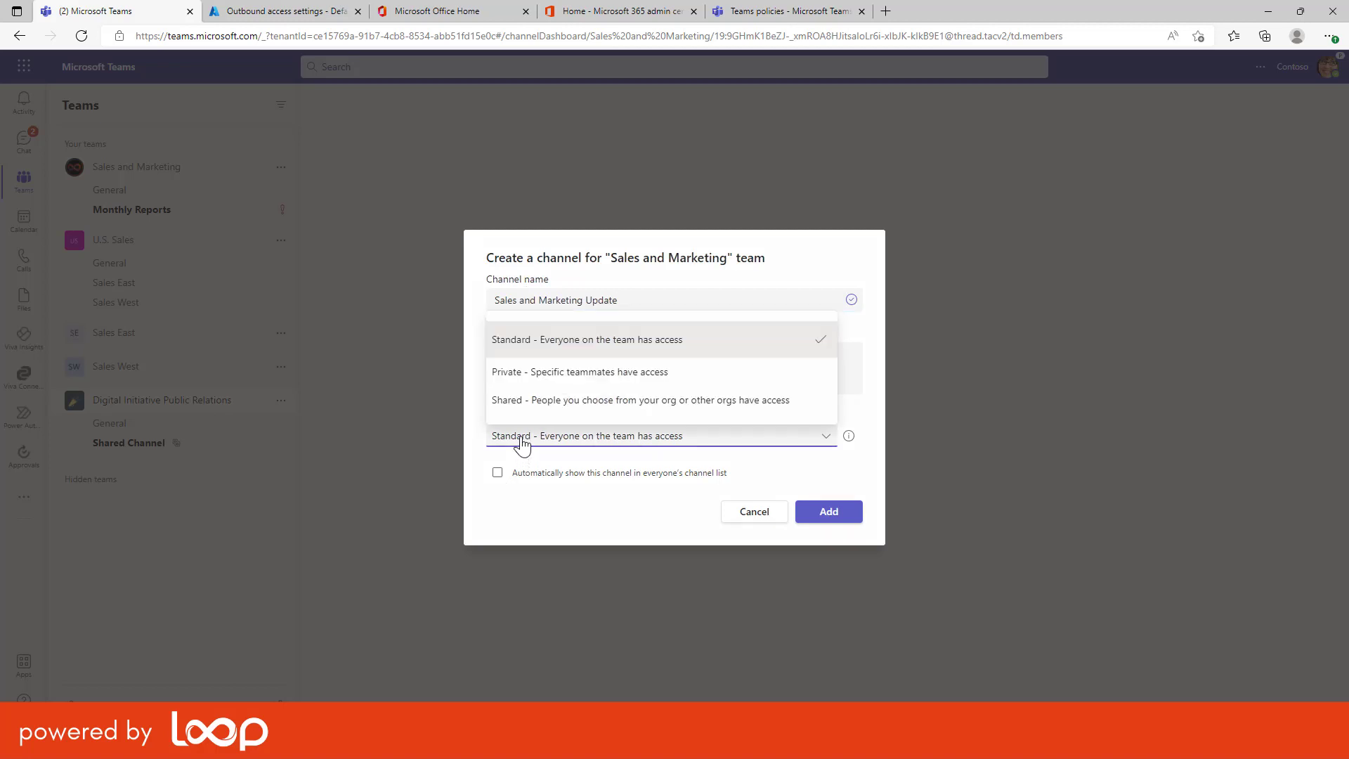
{"action": "left_click", "coordinate": [517, 401]}
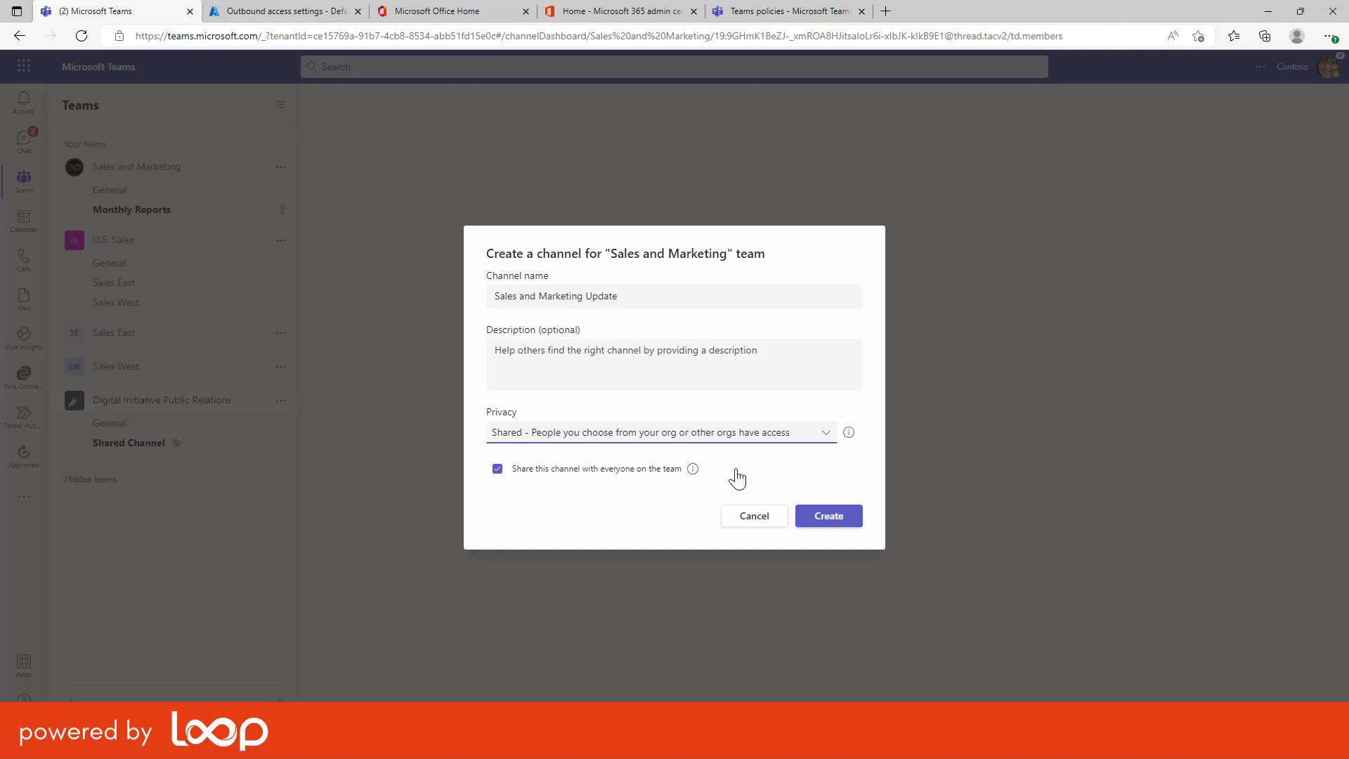
{"action": "left_click", "coordinate": [831, 521]}
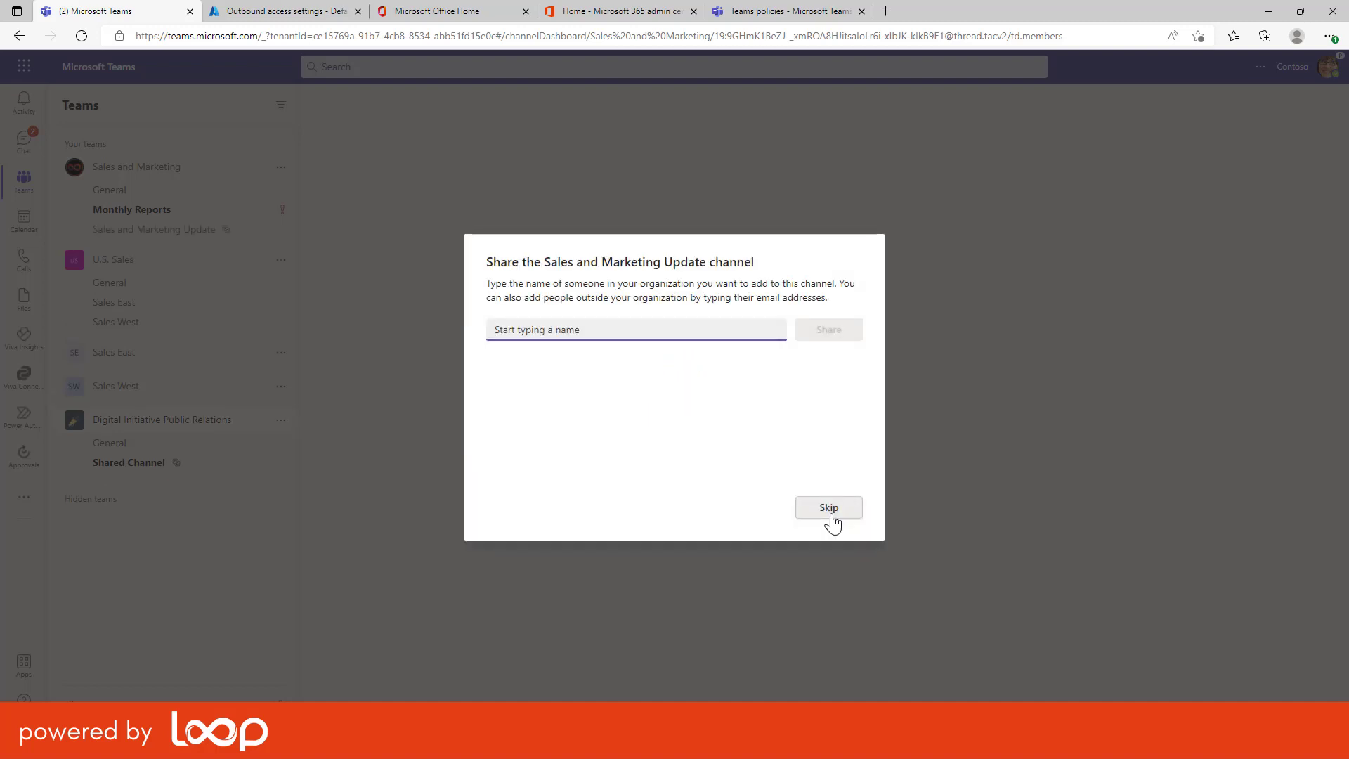
{"action": "left_click", "coordinate": [828, 507]}
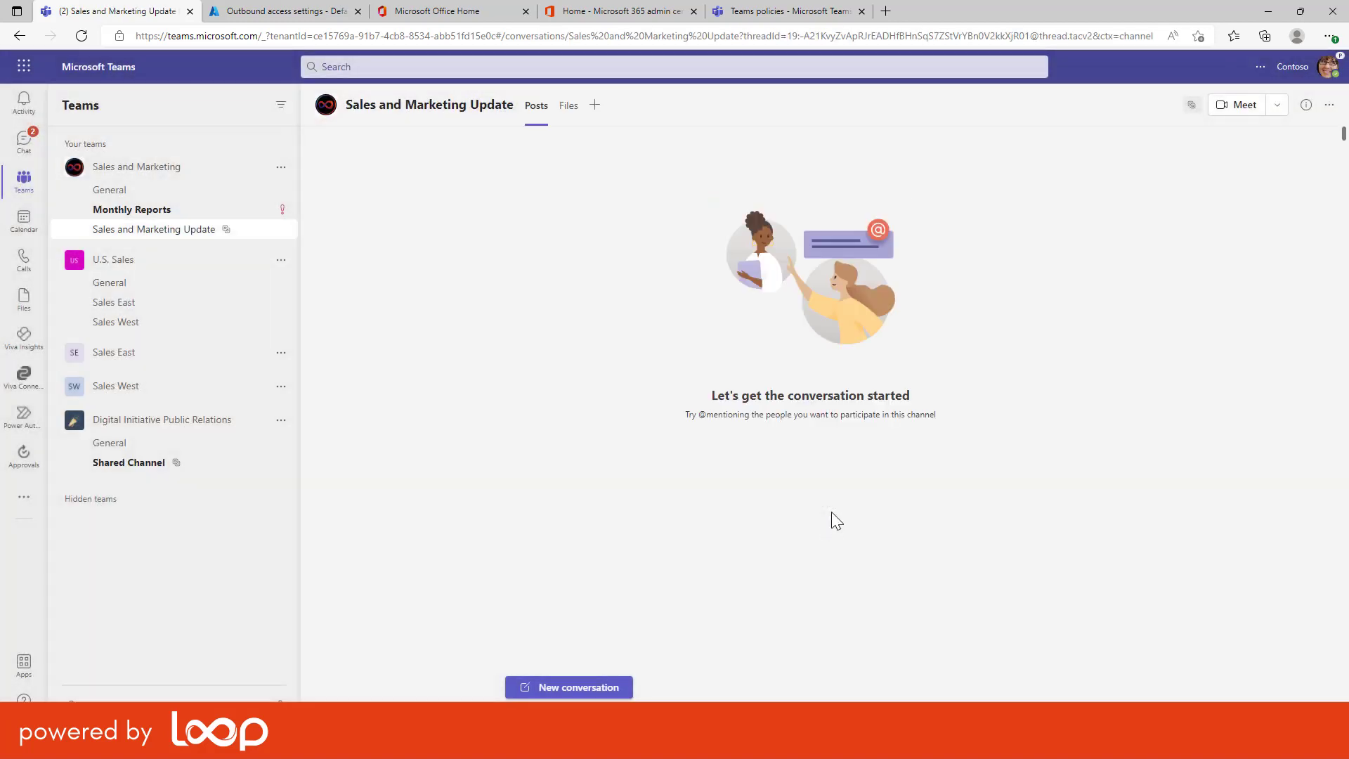
Examine the channels and the owners and members of the Sales East and Sales West teams
{"action": "left_click", "coordinate": [56, 354]}
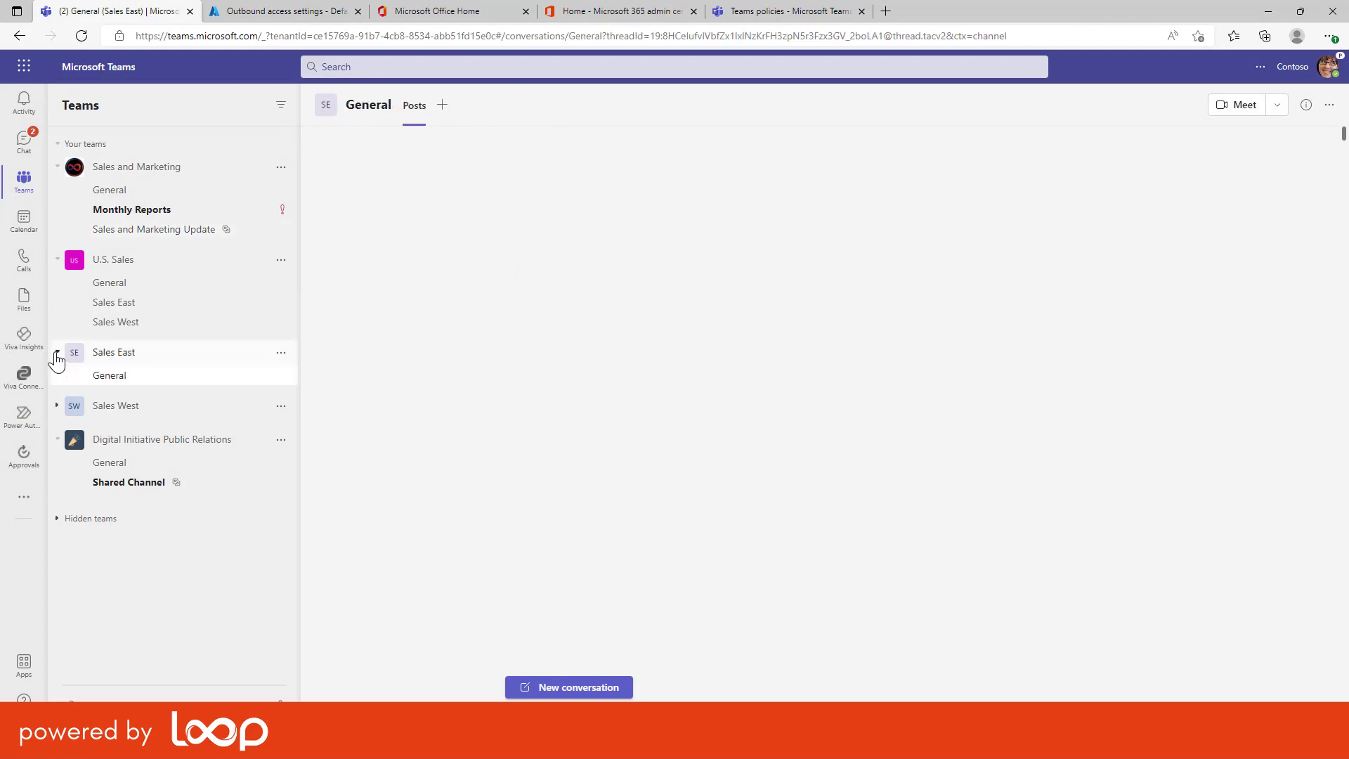
{"action": "left_click", "coordinate": [59, 415]}
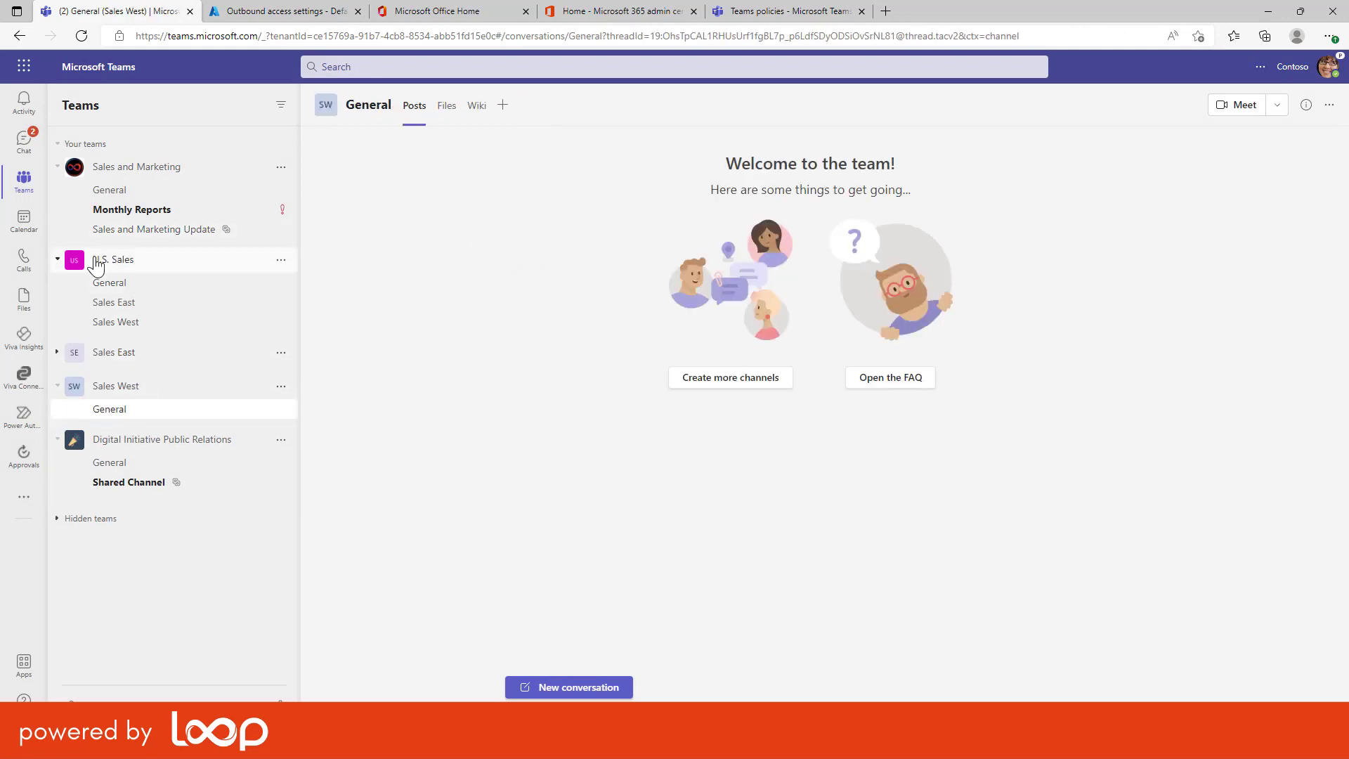
{"action": "left_click", "coordinate": [281, 355]}
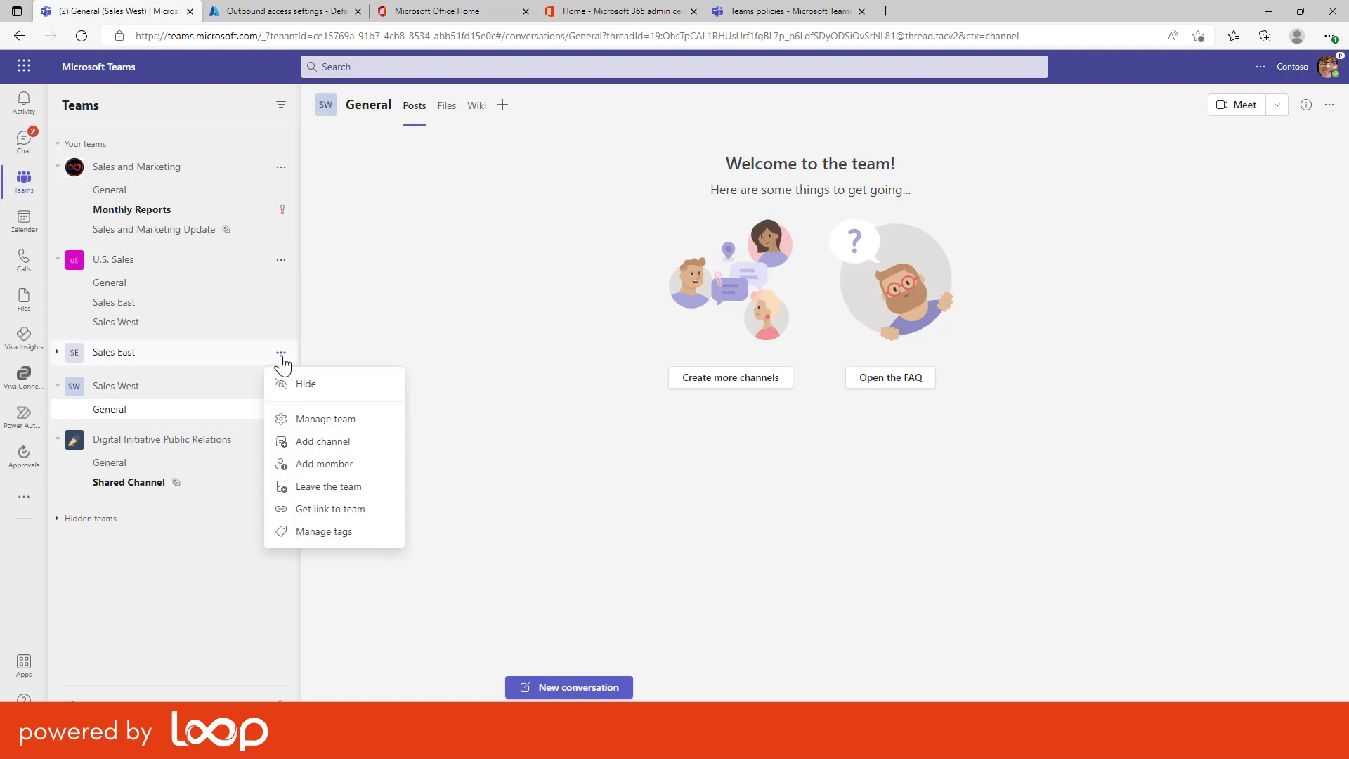
{"action": "left_click", "coordinate": [307, 420]}
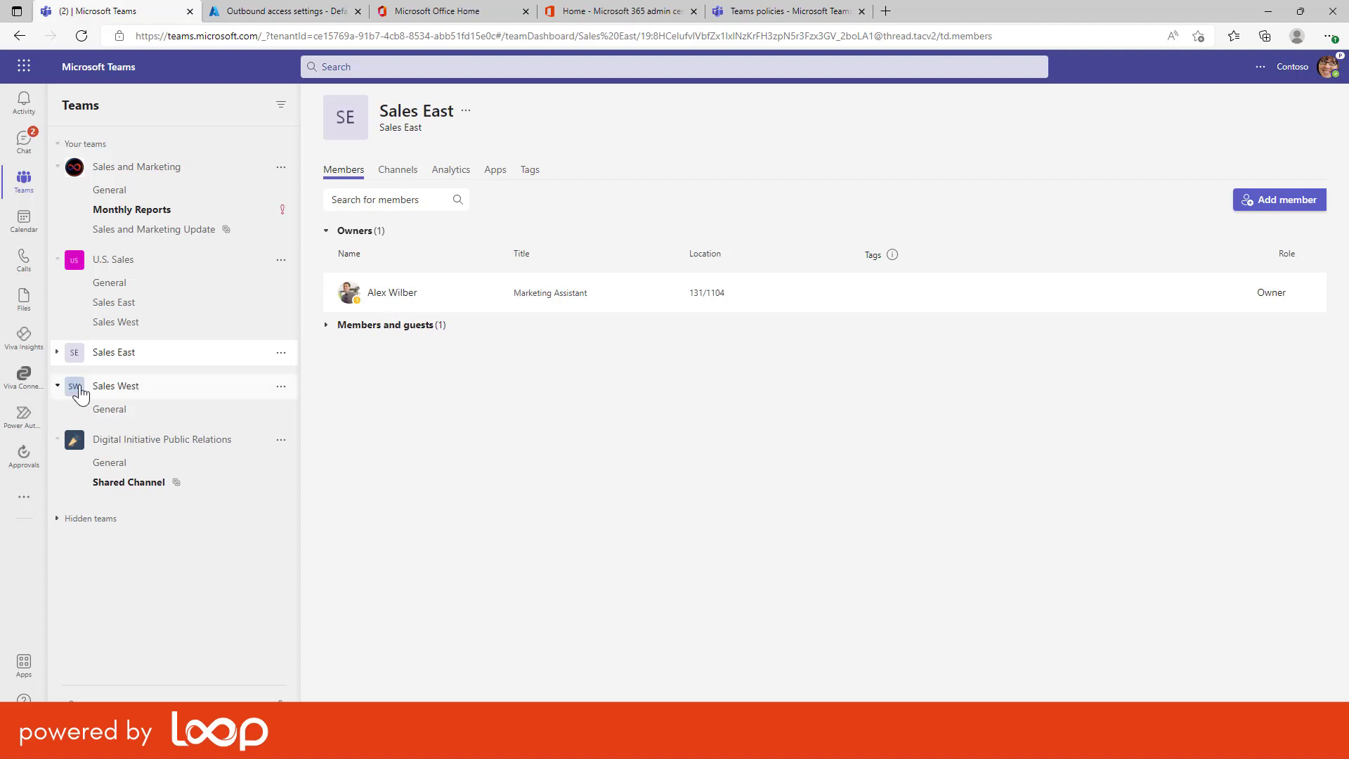
{"action": "left_click", "coordinate": [281, 387]}
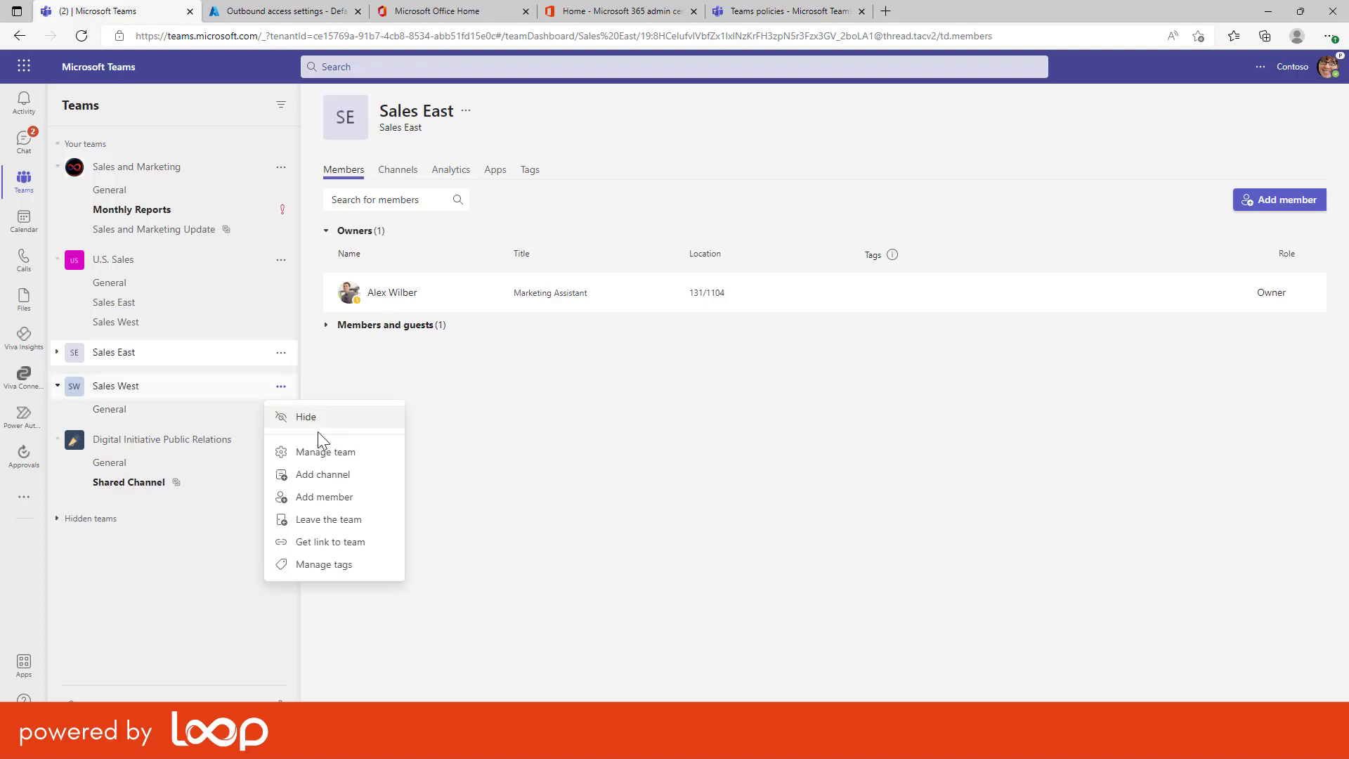
{"action": "left_click", "coordinate": [319, 450]}
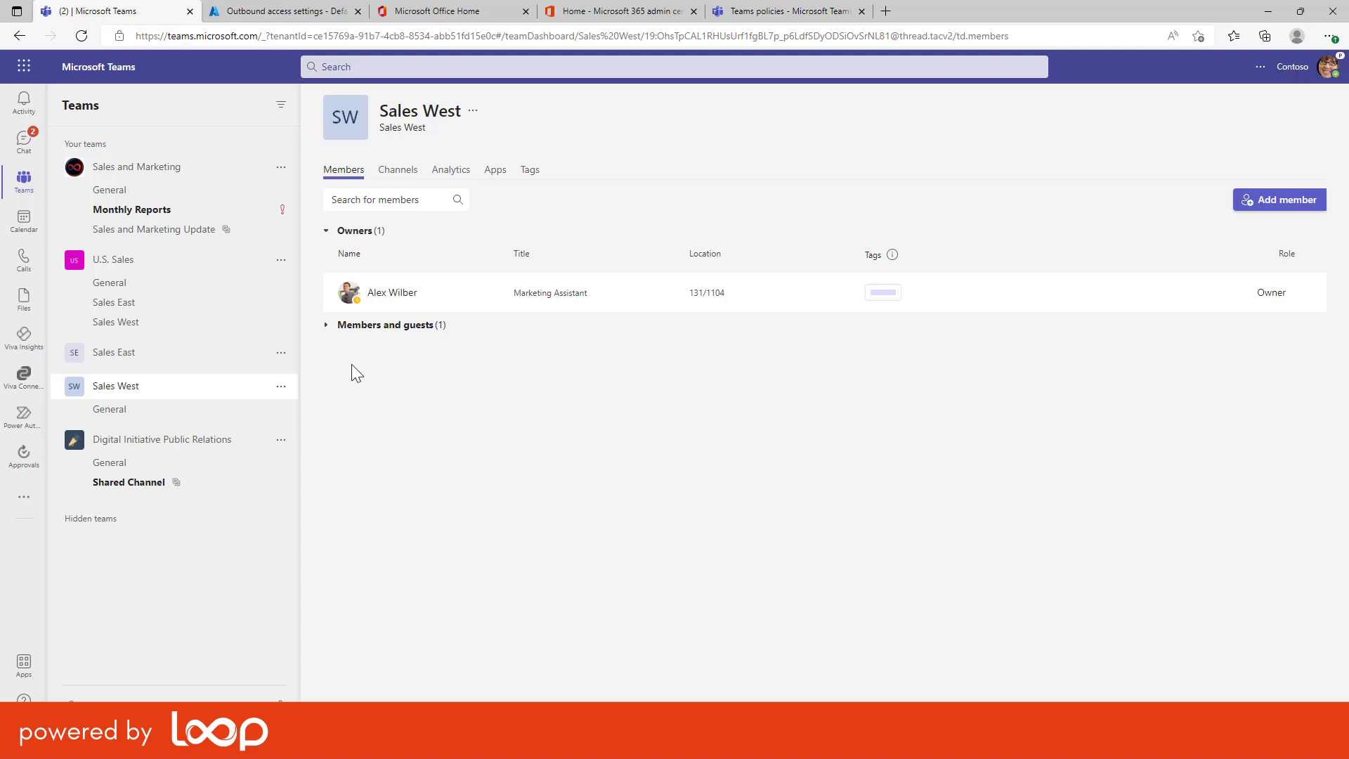
Check the owners of the U.S. Sales team and expand the Sales West team's channels
{"action": "left_click", "coordinate": [57, 386]}
{"action": "left_click", "coordinate": [281, 260]}
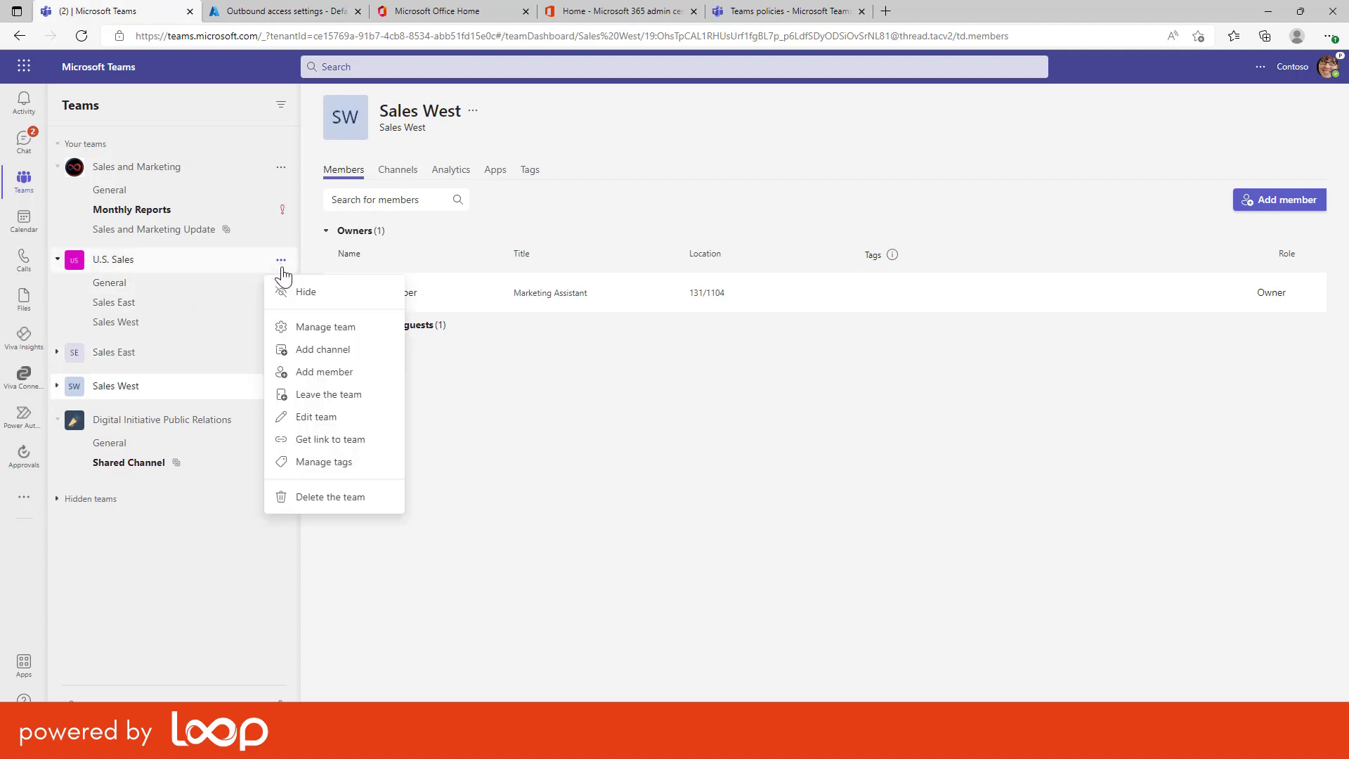
{"action": "left_click", "coordinate": [315, 341]}
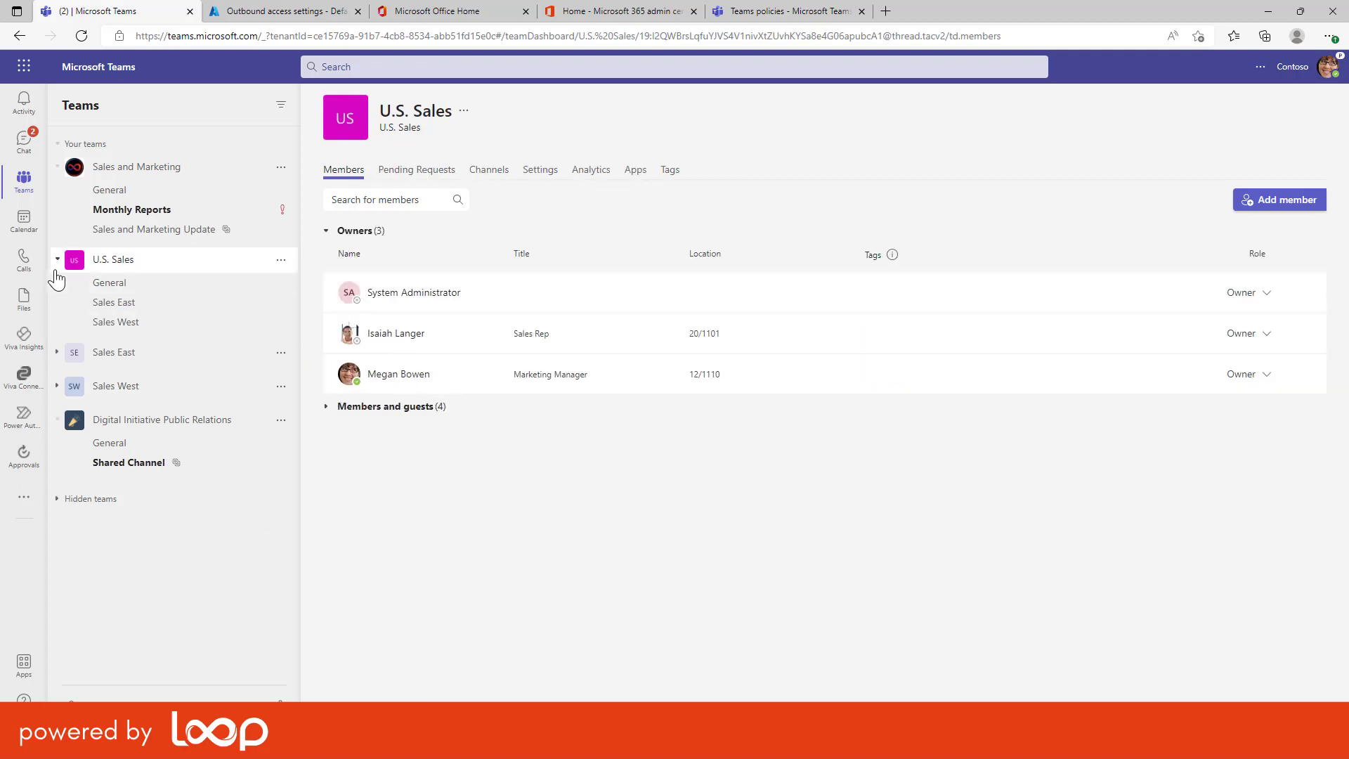
{"action": "left_click", "coordinate": [57, 386]}
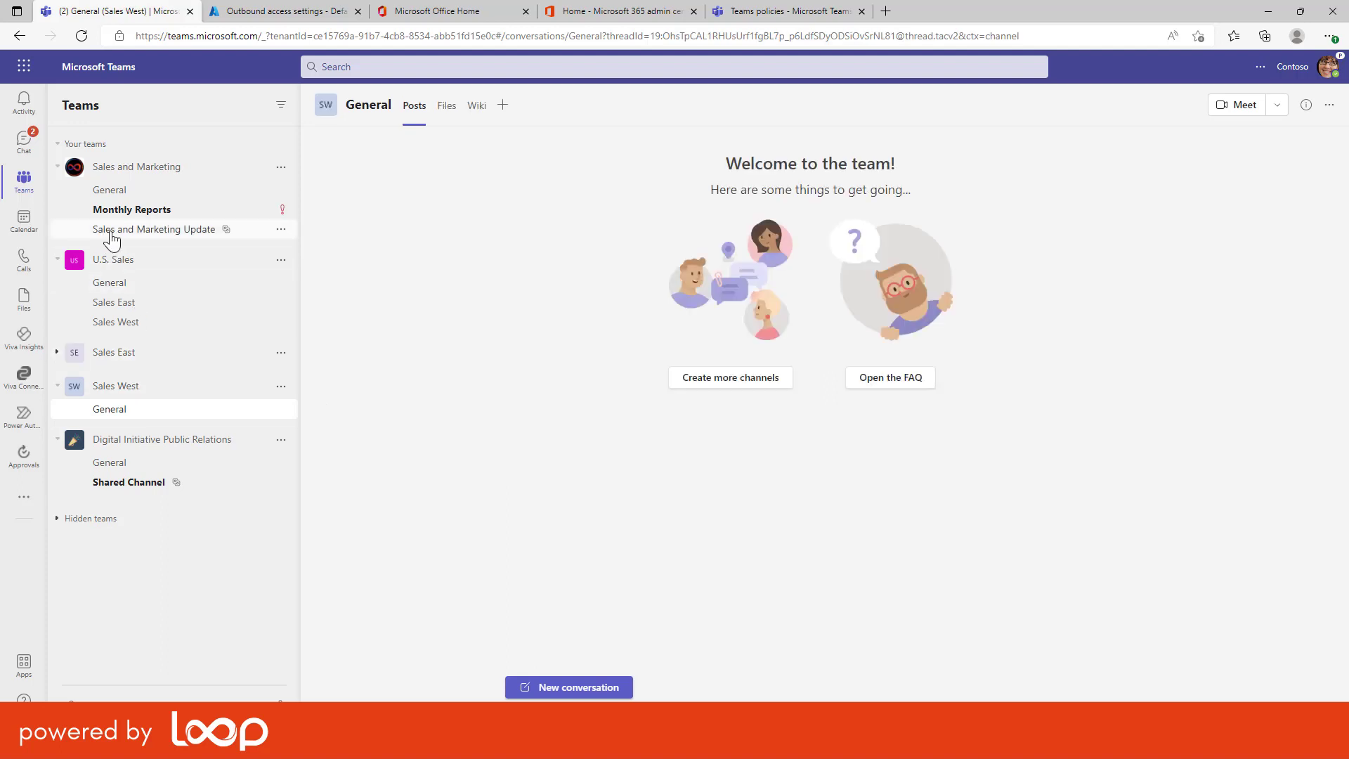
Share the Sales and Marketing Update channel with a team by sending an invite to the Marketing Assistant who owns the Sales teams
{"action": "left_click", "coordinate": [281, 231]}
{"action": "mouse_move", "coordinate": [316, 361]}
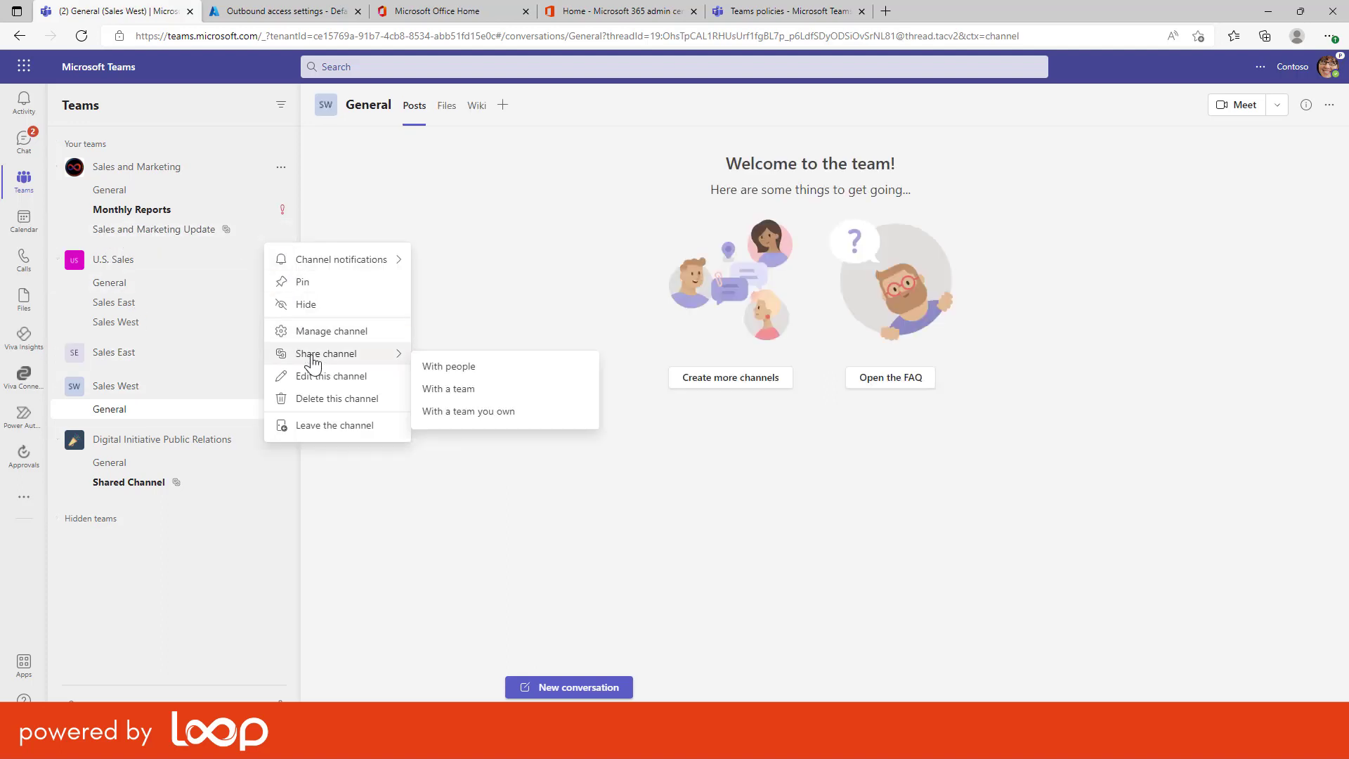
{"action": "left_click", "coordinate": [444, 391]}
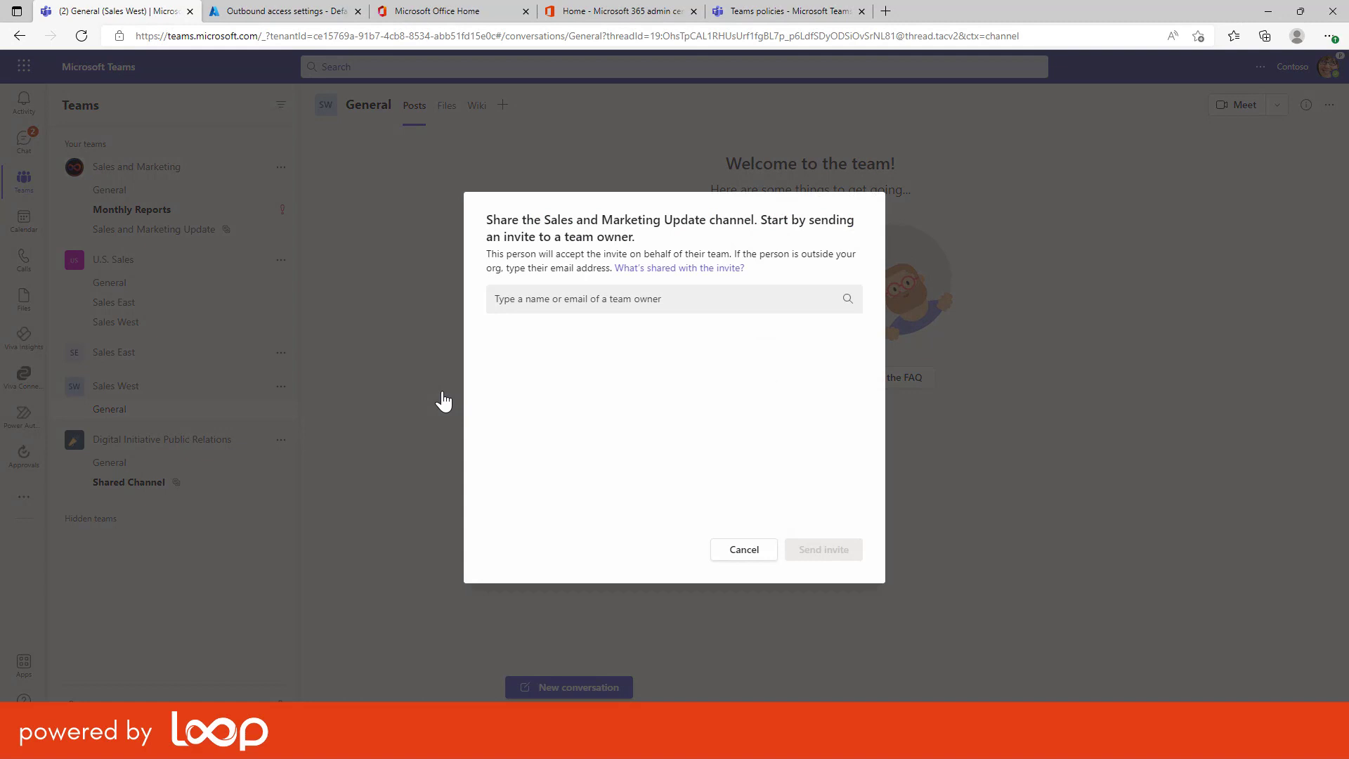
{"action": "left_click", "coordinate": [524, 307]}
{"action": "type", "text": "alex"}
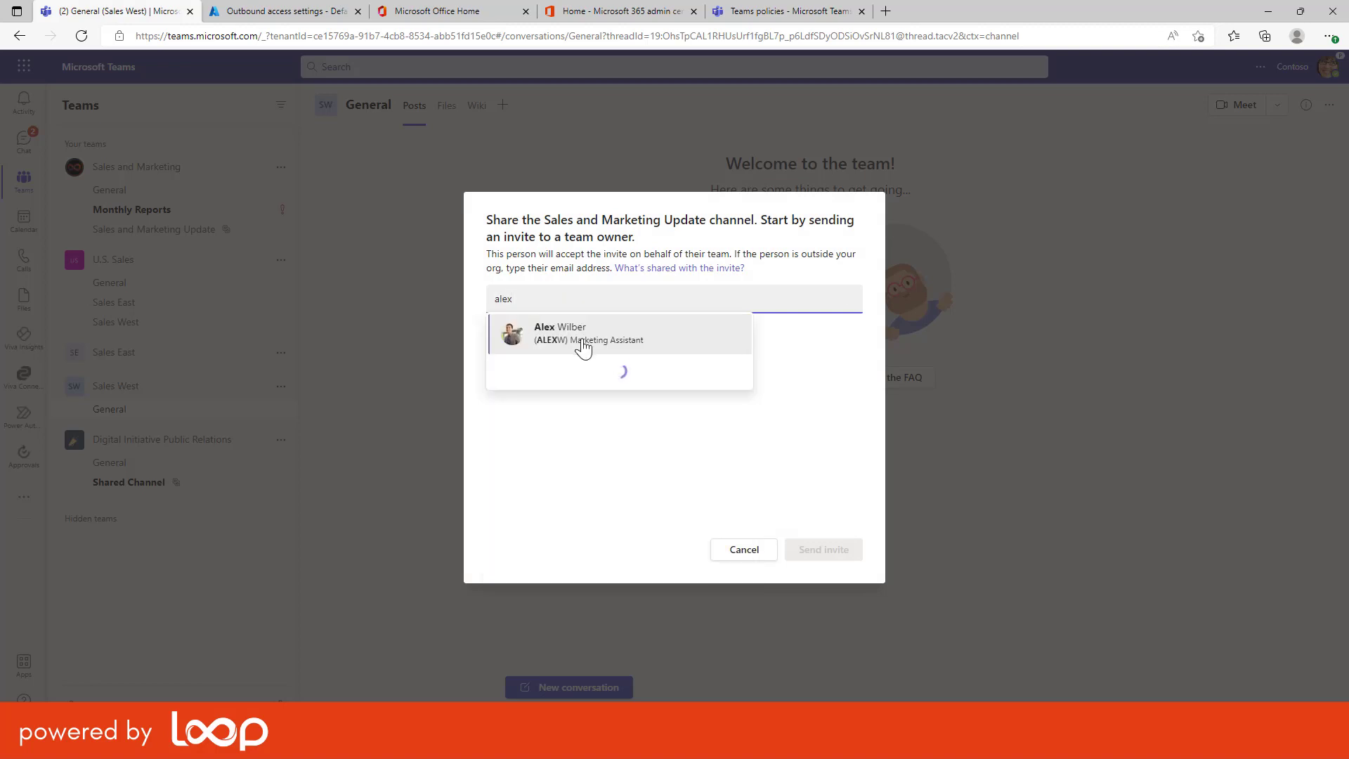
{"action": "left_click", "coordinate": [583, 346]}
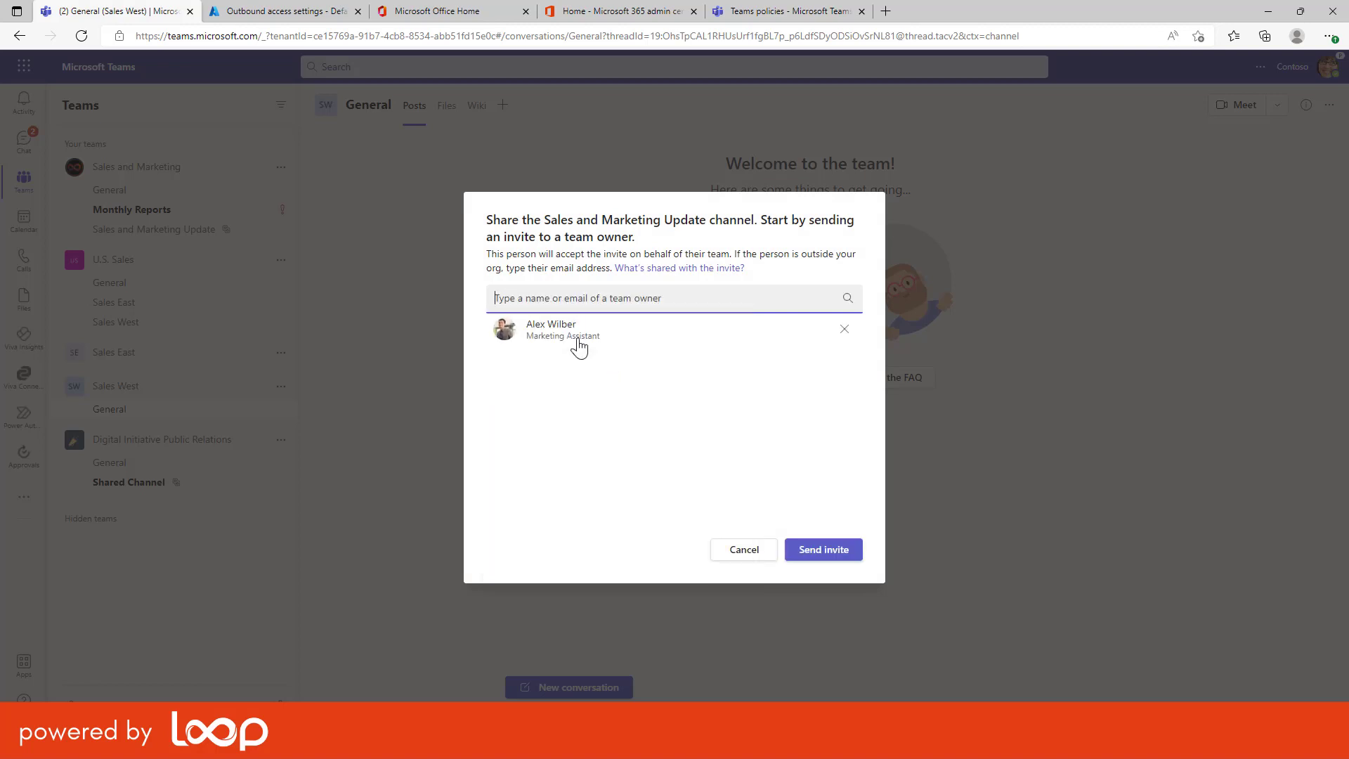
{"action": "left_click", "coordinate": [815, 558]}
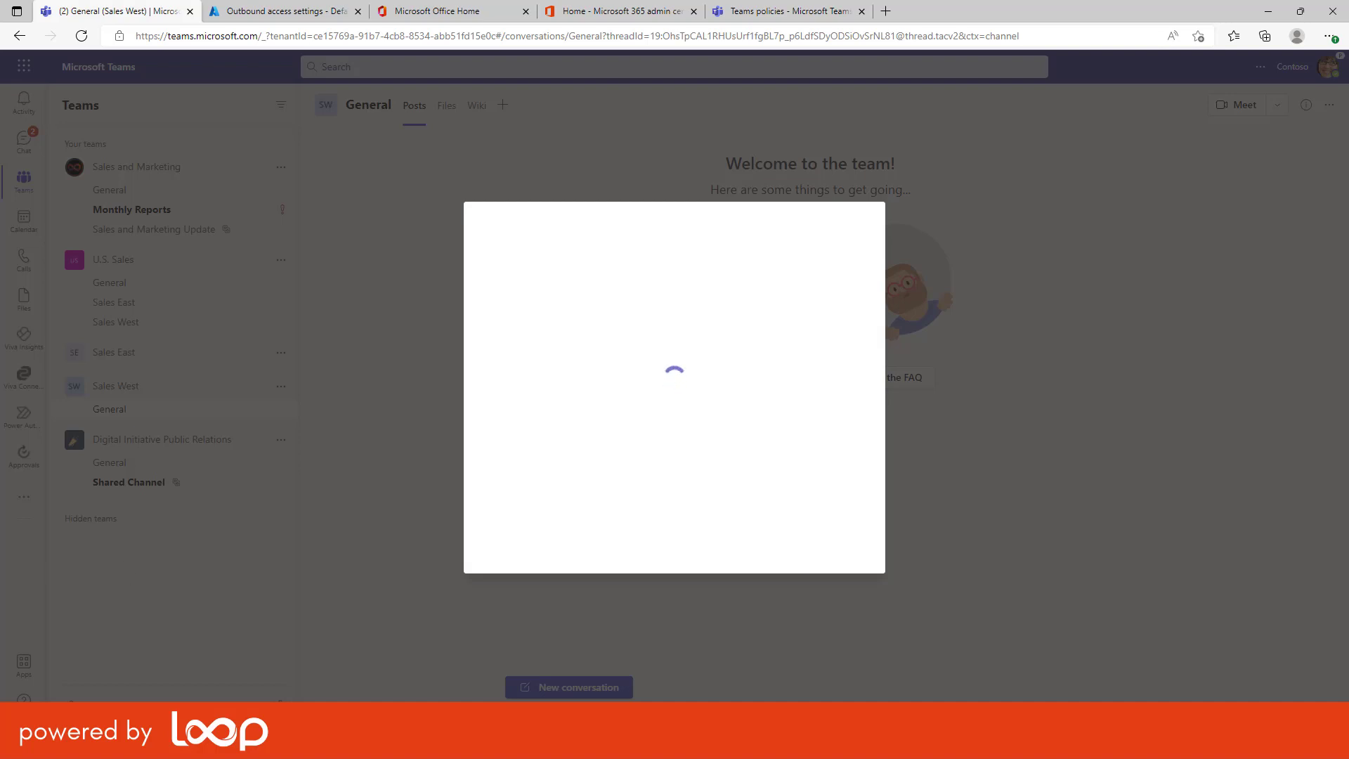
Switch to the invited owner's Teams window and accept the Sales and Marketing Update invite, adding the channel to the Sales East team
{"action": "left_click", "coordinate": [316, 745]}
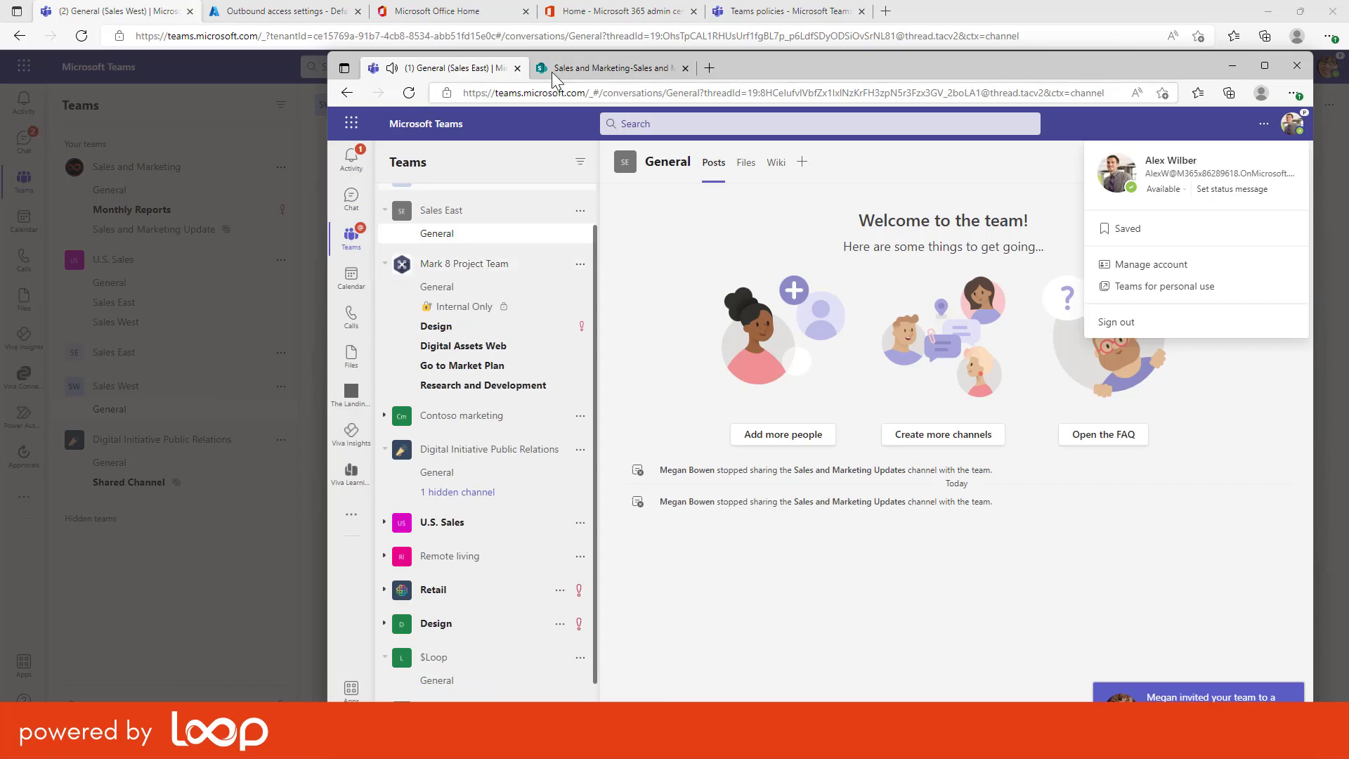
{"action": "left_click_drag", "start_coordinate": [874, 61], "coordinate": [673, 27]}
{"action": "double_click", "coordinate": [672, 24]}
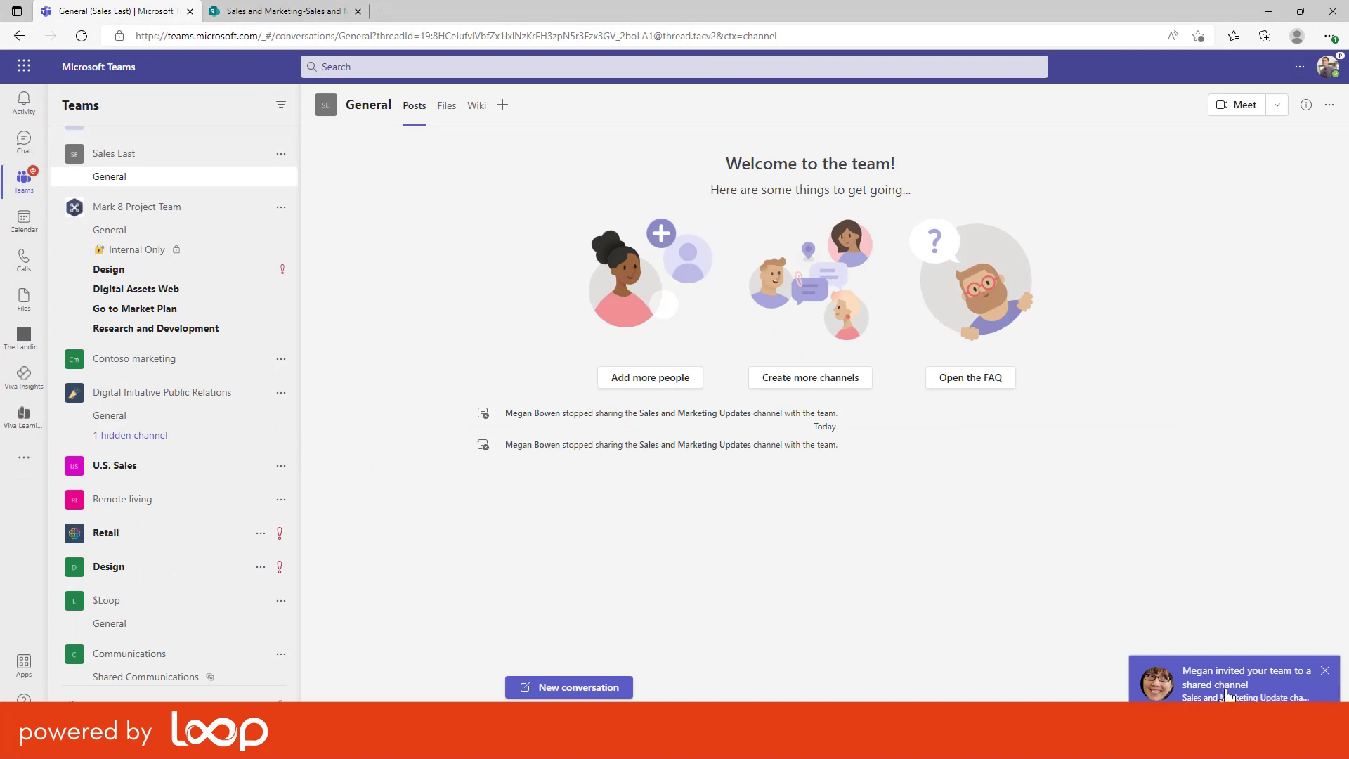
{"action": "left_click", "coordinate": [1225, 694]}
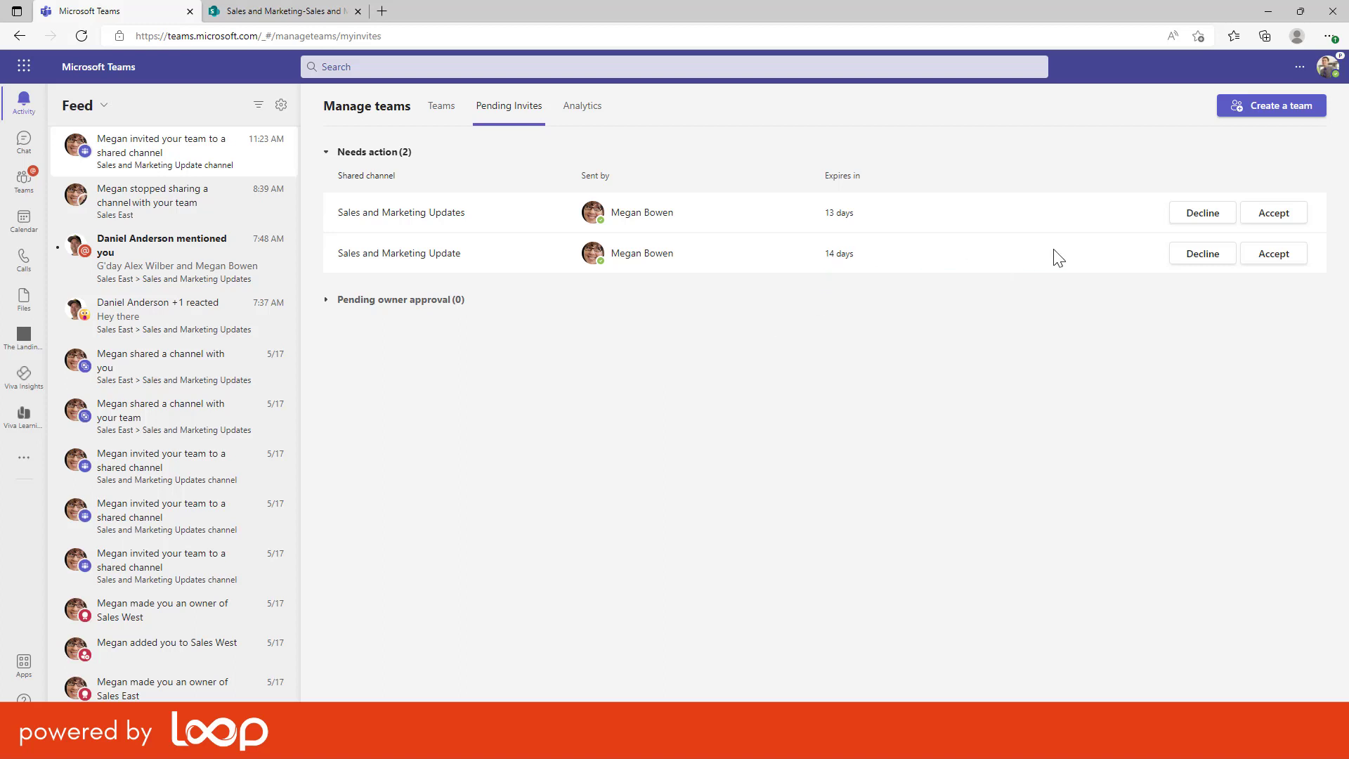
{"action": "left_click", "coordinate": [1272, 264]}
{"action": "left_click", "coordinate": [1271, 265]}
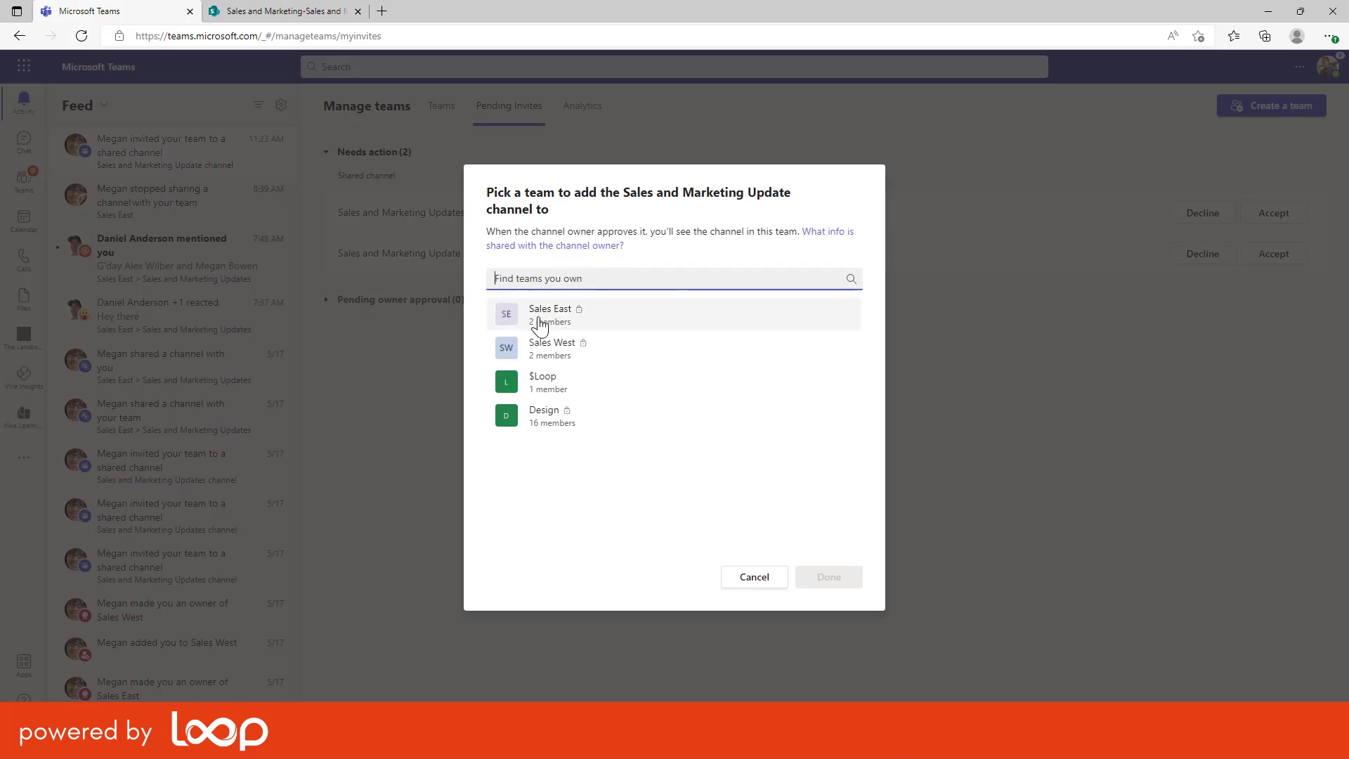
{"action": "left_click", "coordinate": [541, 321]}
{"action": "left_click", "coordinate": [833, 584]}
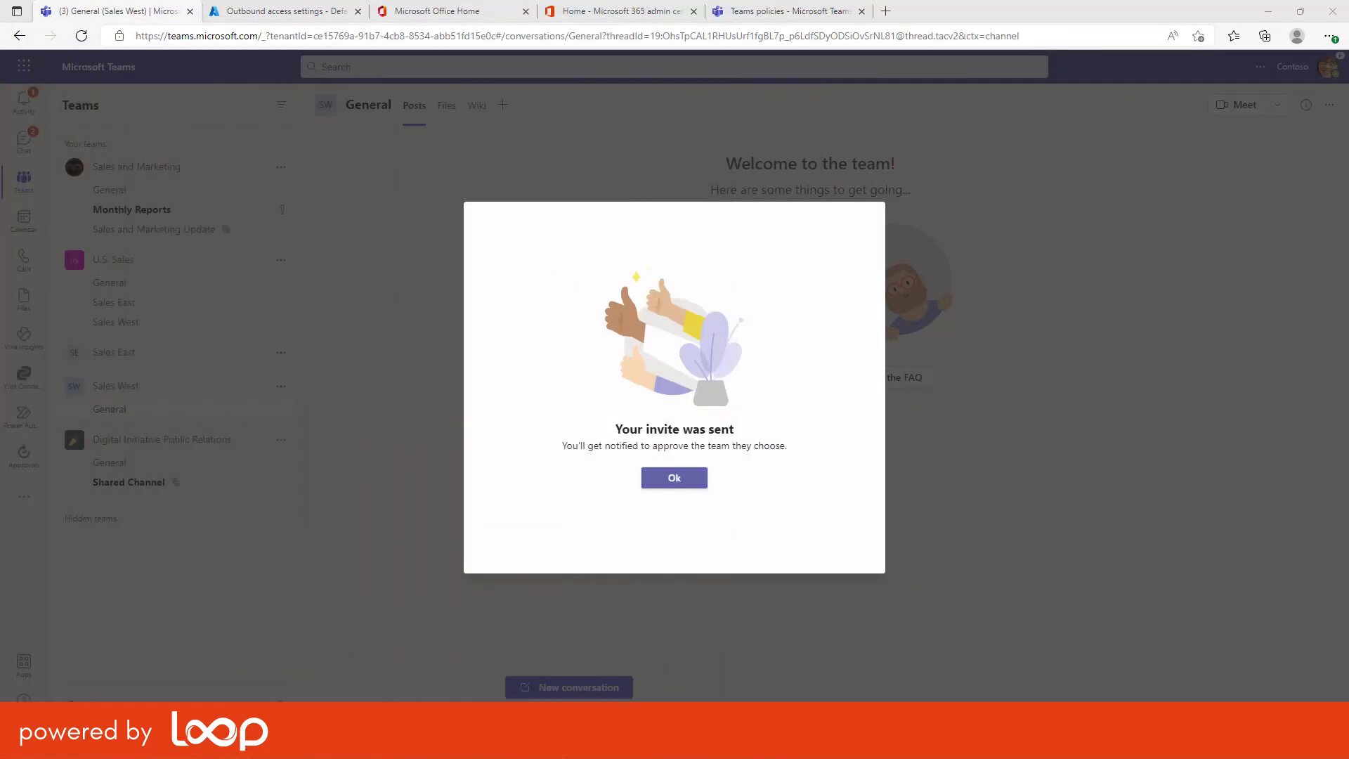
Back in the channel owner's Teams window, approve the pending request to share Sales and Marketing Update with Sales East
{"action": "left_click", "coordinate": [697, 483]}
{"action": "left_click", "coordinate": [24, 103]}
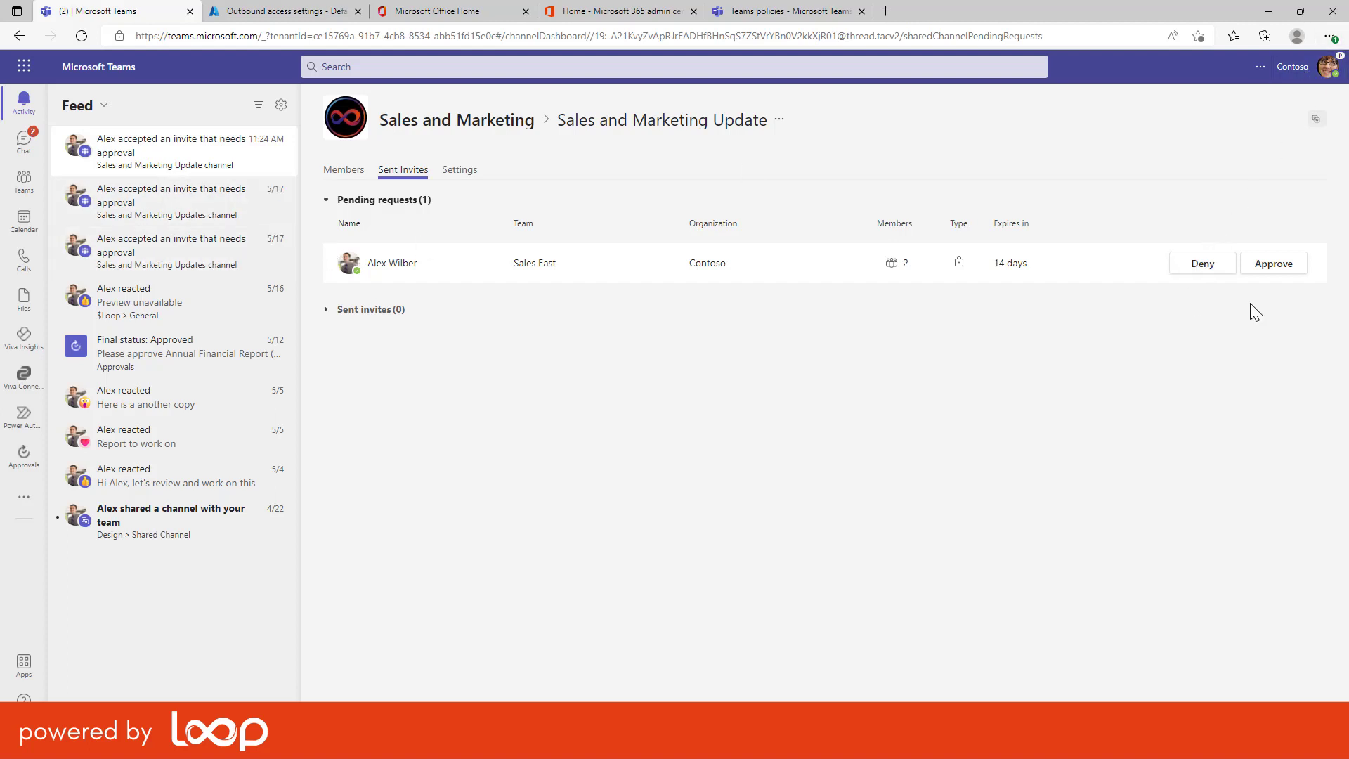
{"action": "left_click", "coordinate": [1280, 271]}
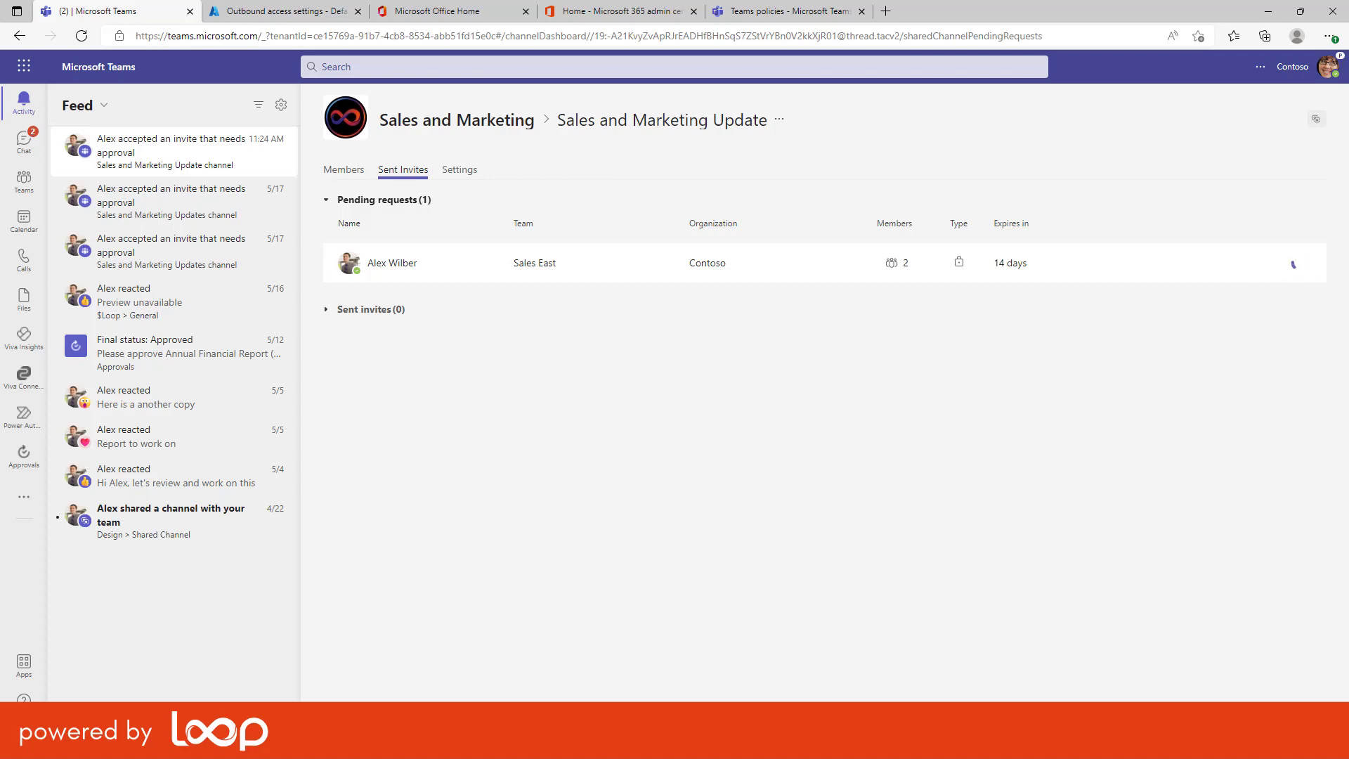
In the invited owner's Teams window, show the hidden Sales and Marketing Update channel under Sales East and collapse the Mark 8 Project Team
{"action": "left_click_drag", "start_coordinate": [0, 62], "coordinate": [749, 39]}
{"action": "double_click", "coordinate": [748, 39]}
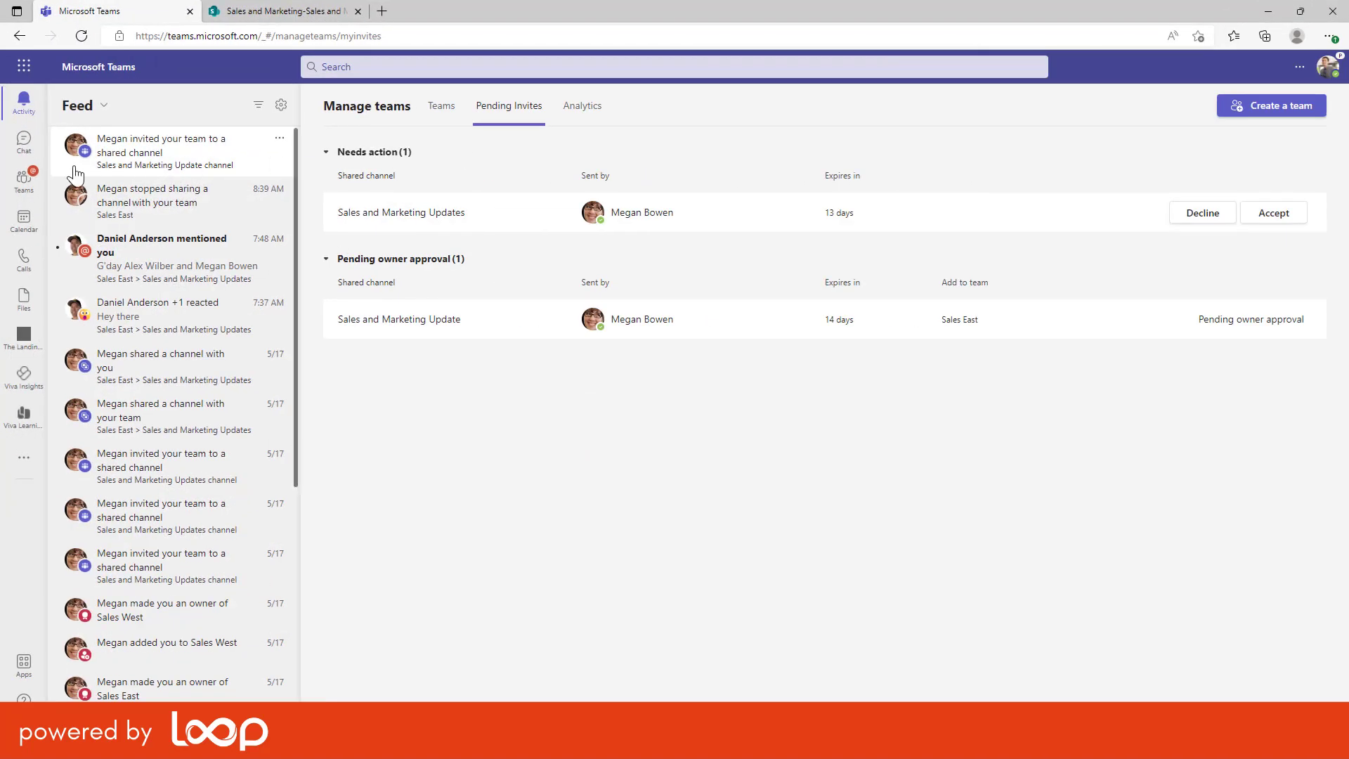
{"action": "left_click", "coordinate": [24, 189]}
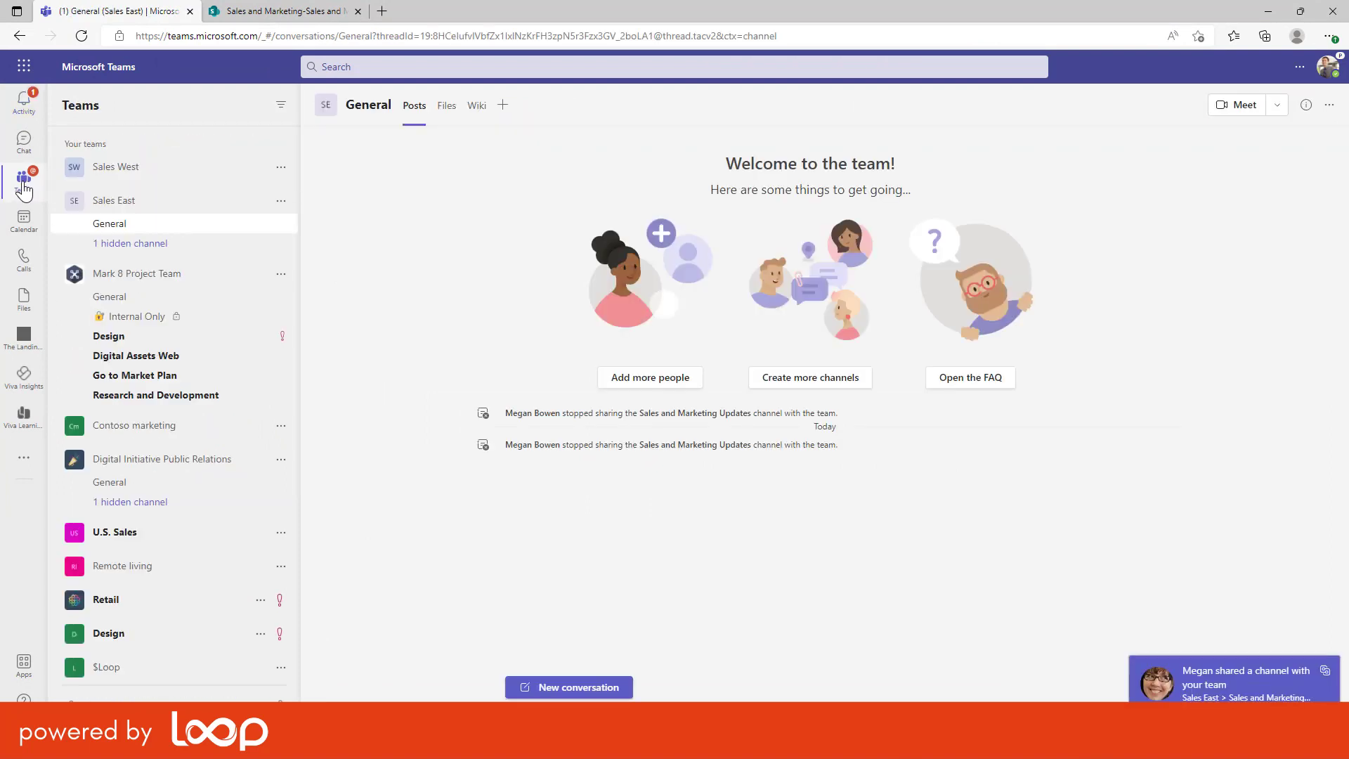
{"action": "left_click", "coordinate": [117, 245]}
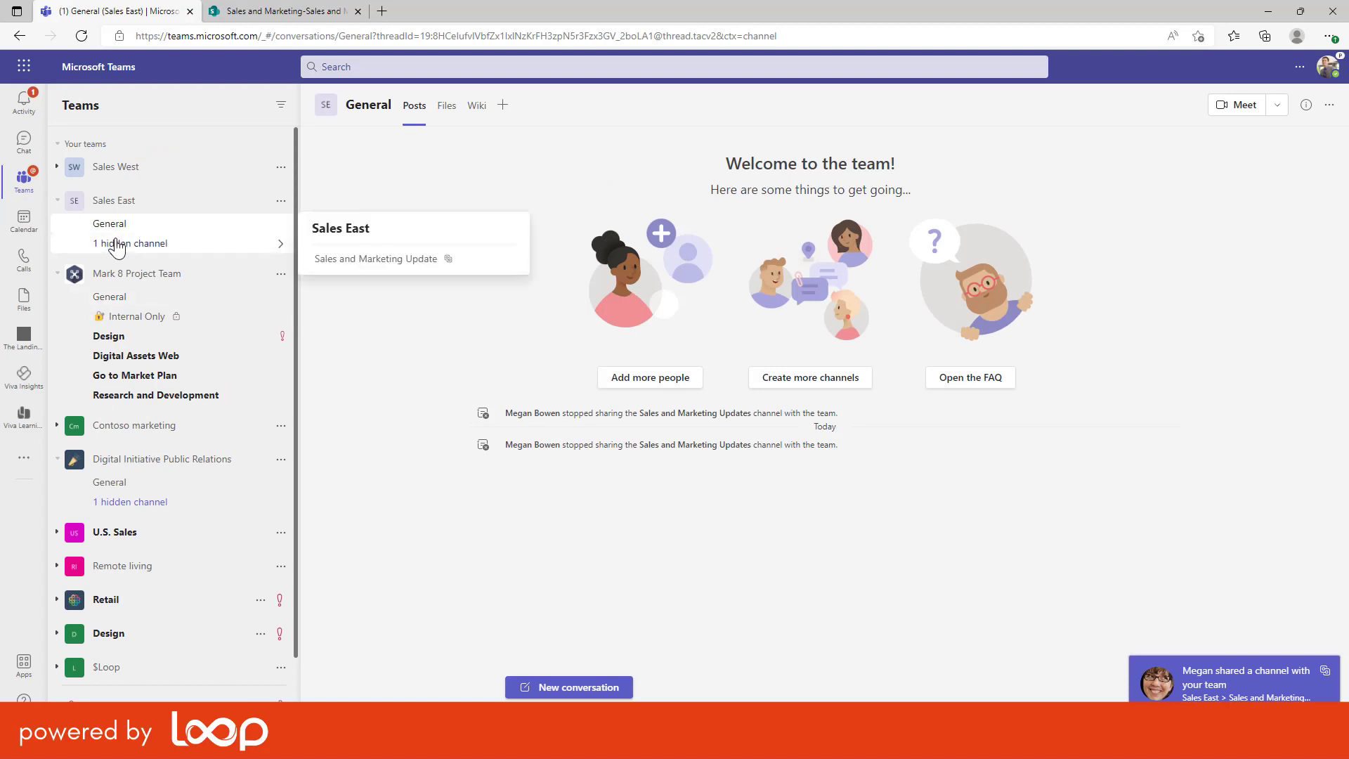
{"action": "left_click", "coordinate": [498, 262]}
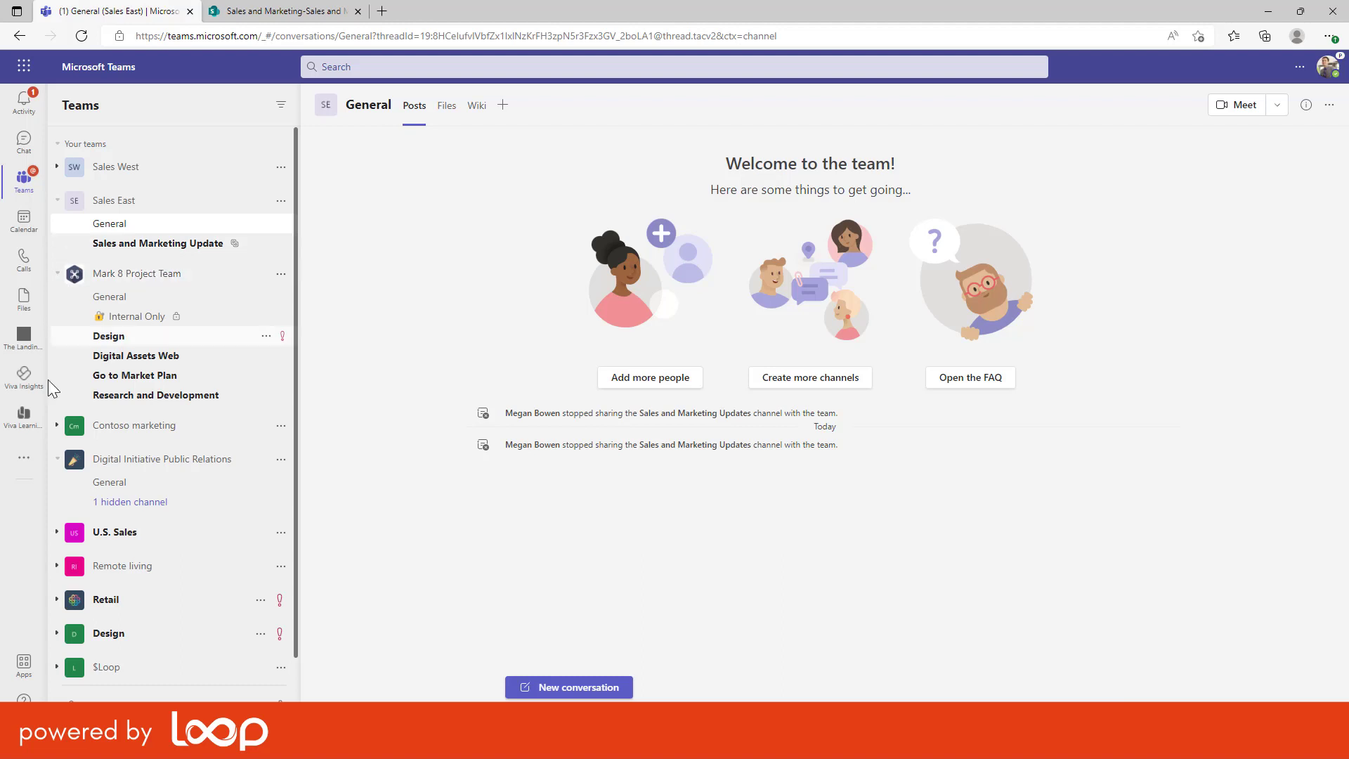
{"action": "left_click", "coordinate": [59, 275]}
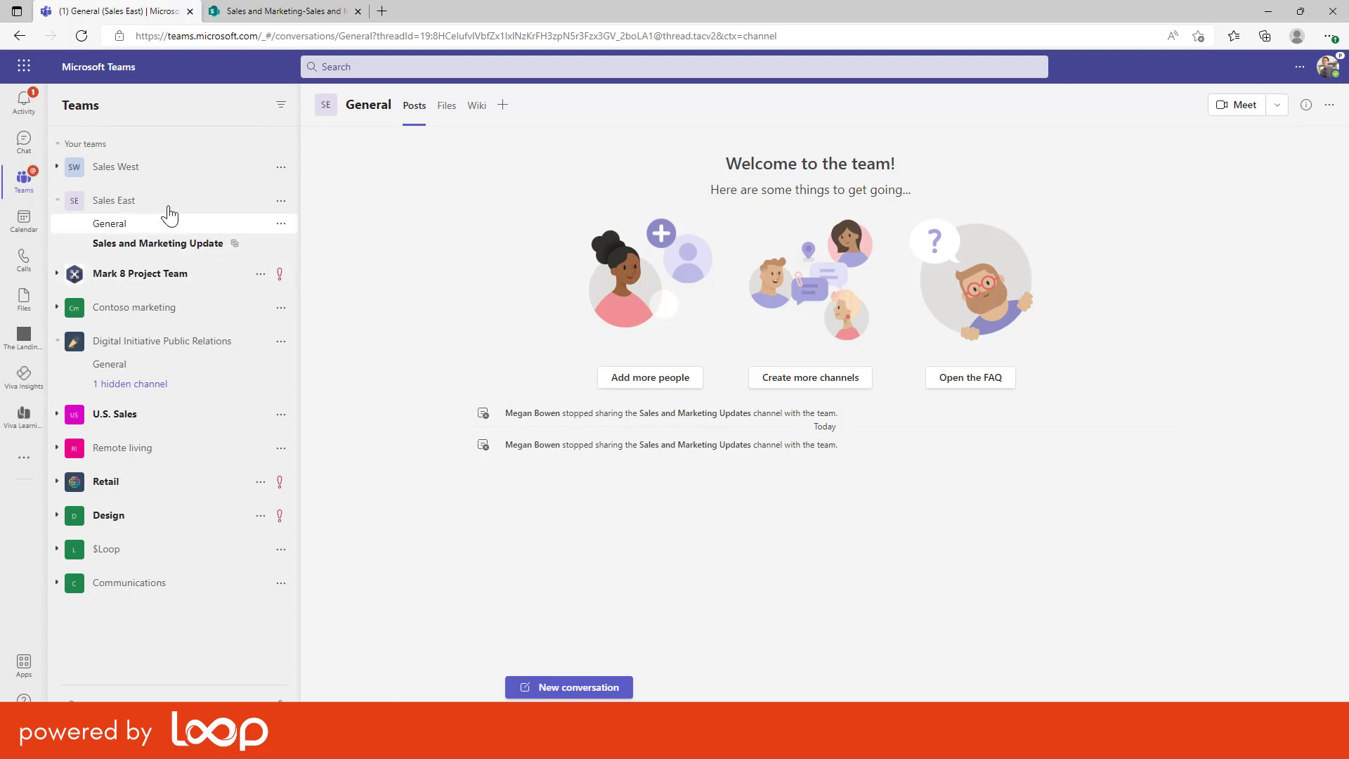
Check the Files of the Sales and Marketing Update channel under Sales East, and post "Hey there" in its conversation
{"action": "left_click", "coordinate": [125, 248]}
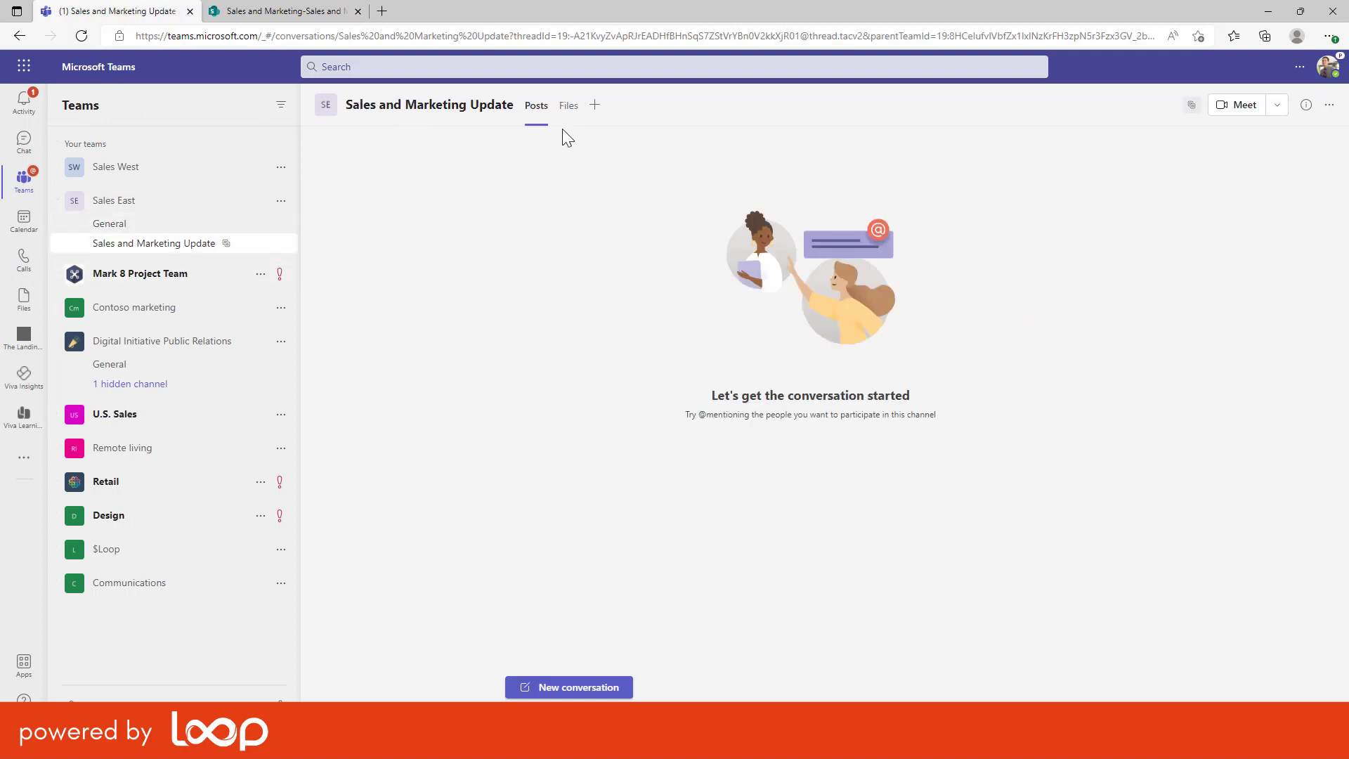
{"action": "left_click", "coordinate": [568, 110]}
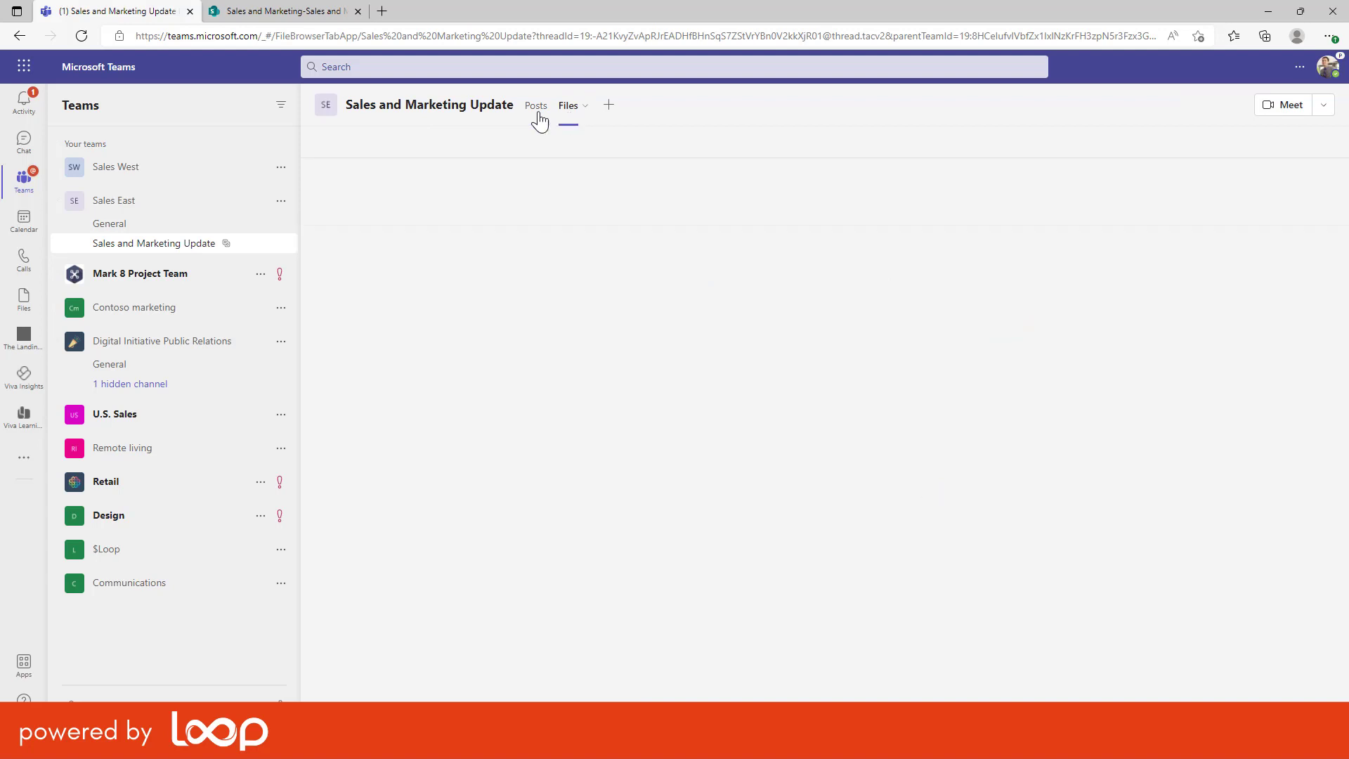
{"action": "left_click", "coordinate": [536, 109]}
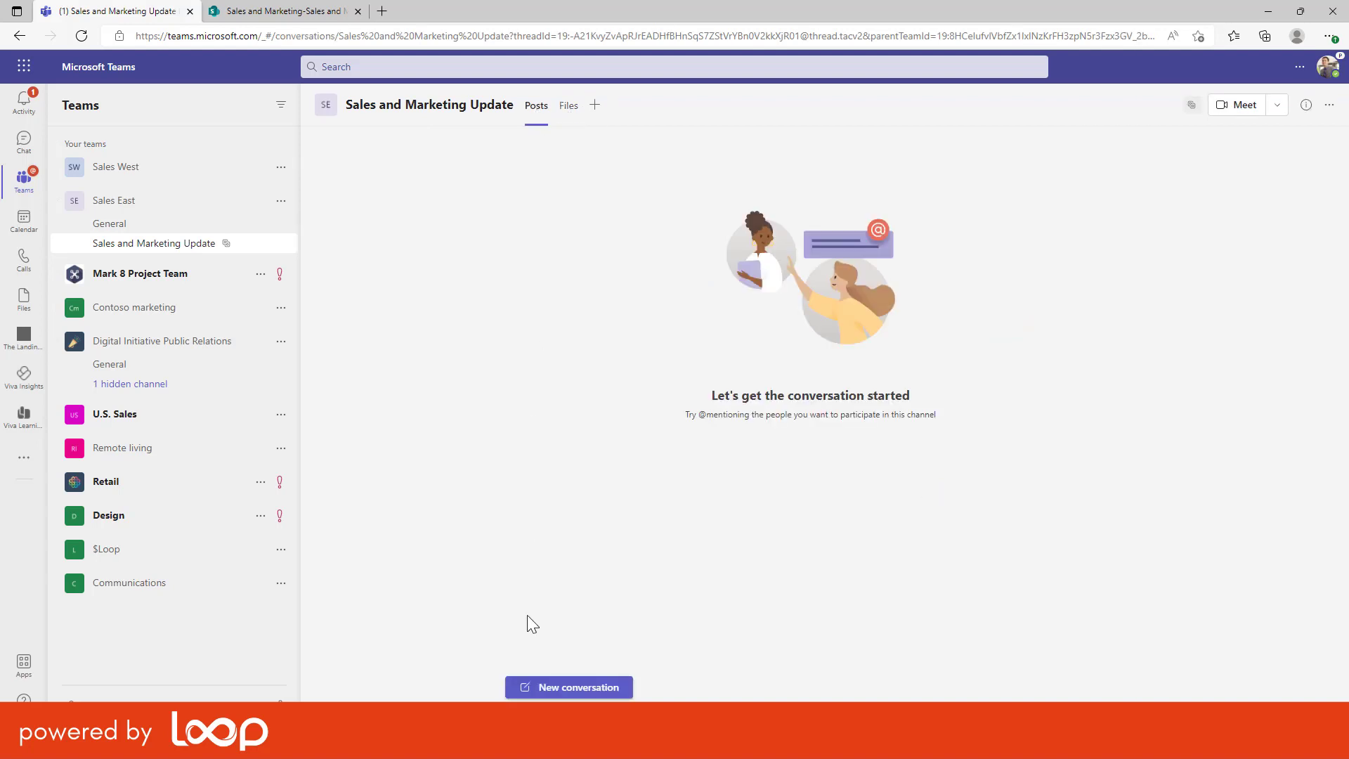
{"action": "left_click", "coordinate": [551, 689]}
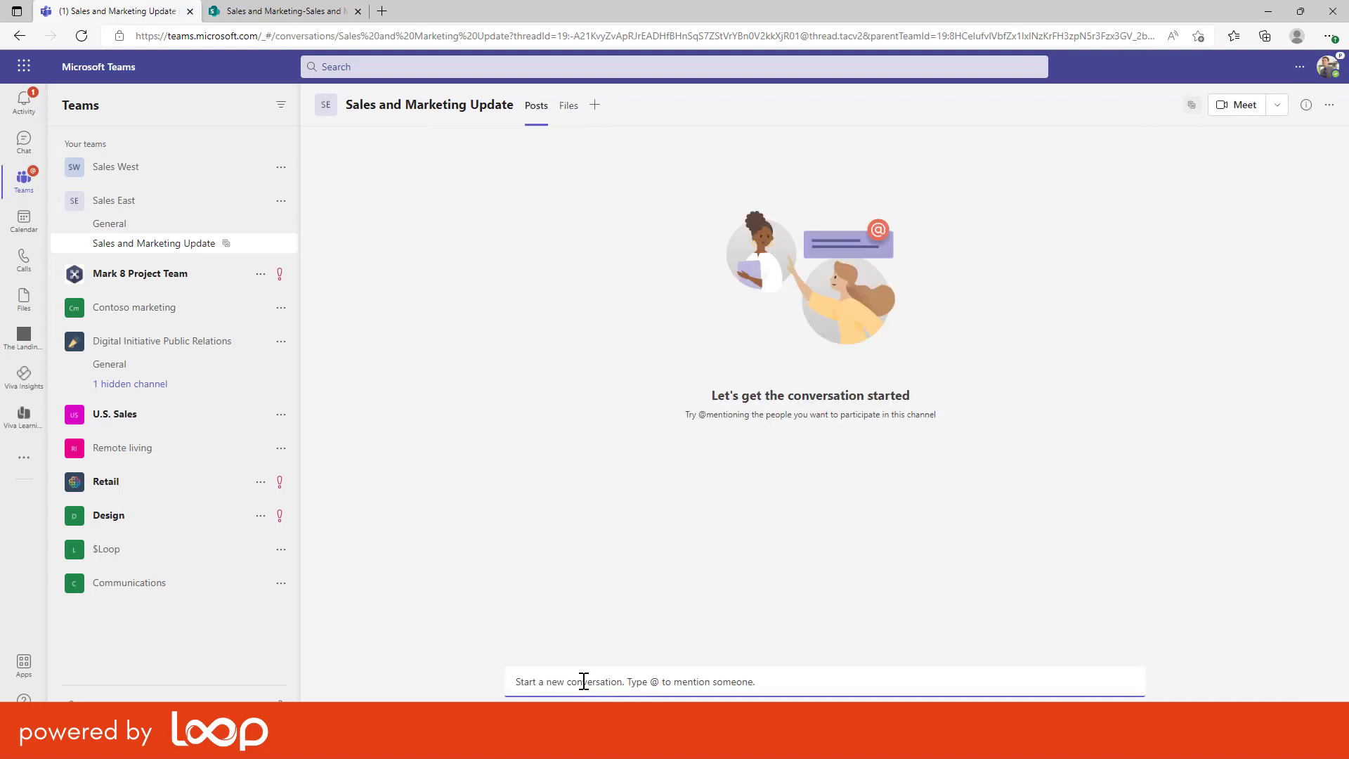
{"action": "type", "text": "Hey there"}
{"action": "key", "text": "Return"}
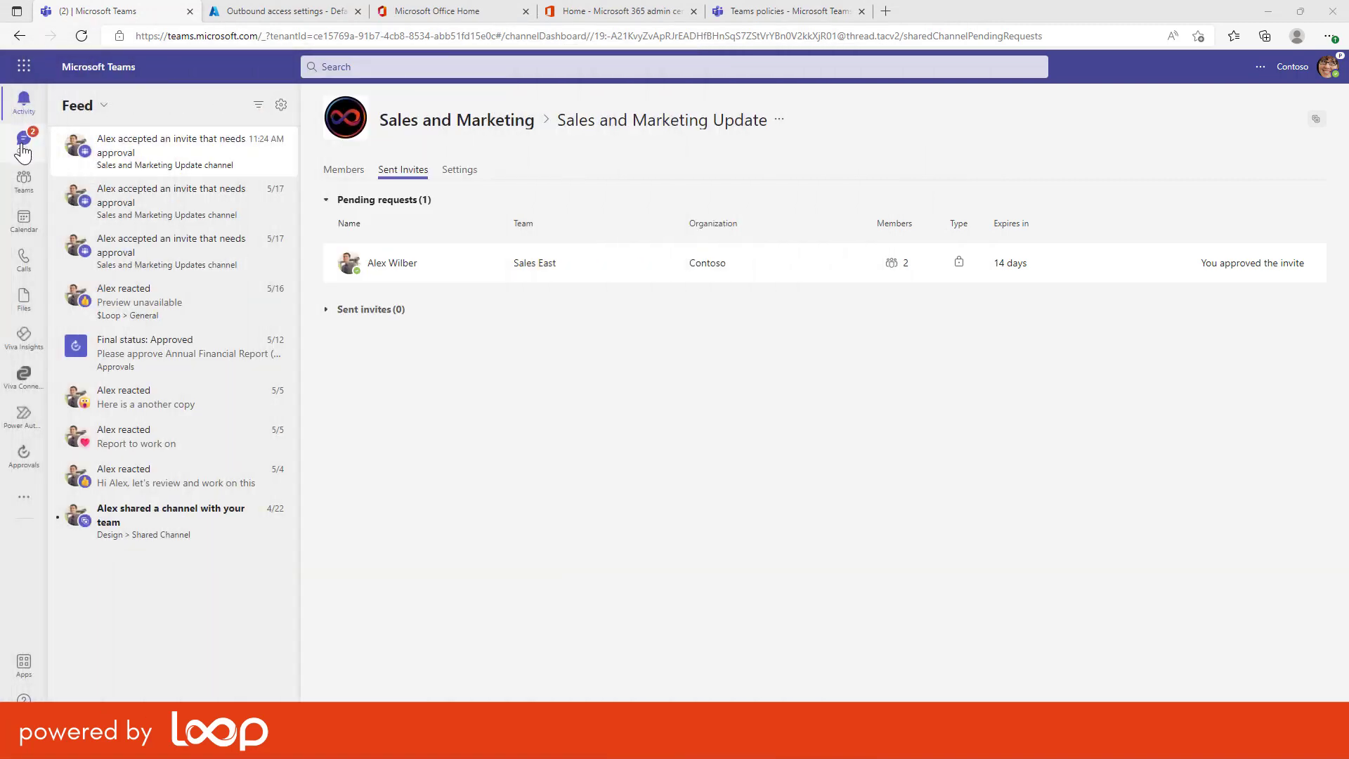
In the channel owner's Teams window, view the new post in Sales and Marketing Update and expand the Sales East team's channels
{"action": "left_click", "coordinate": [24, 184]}
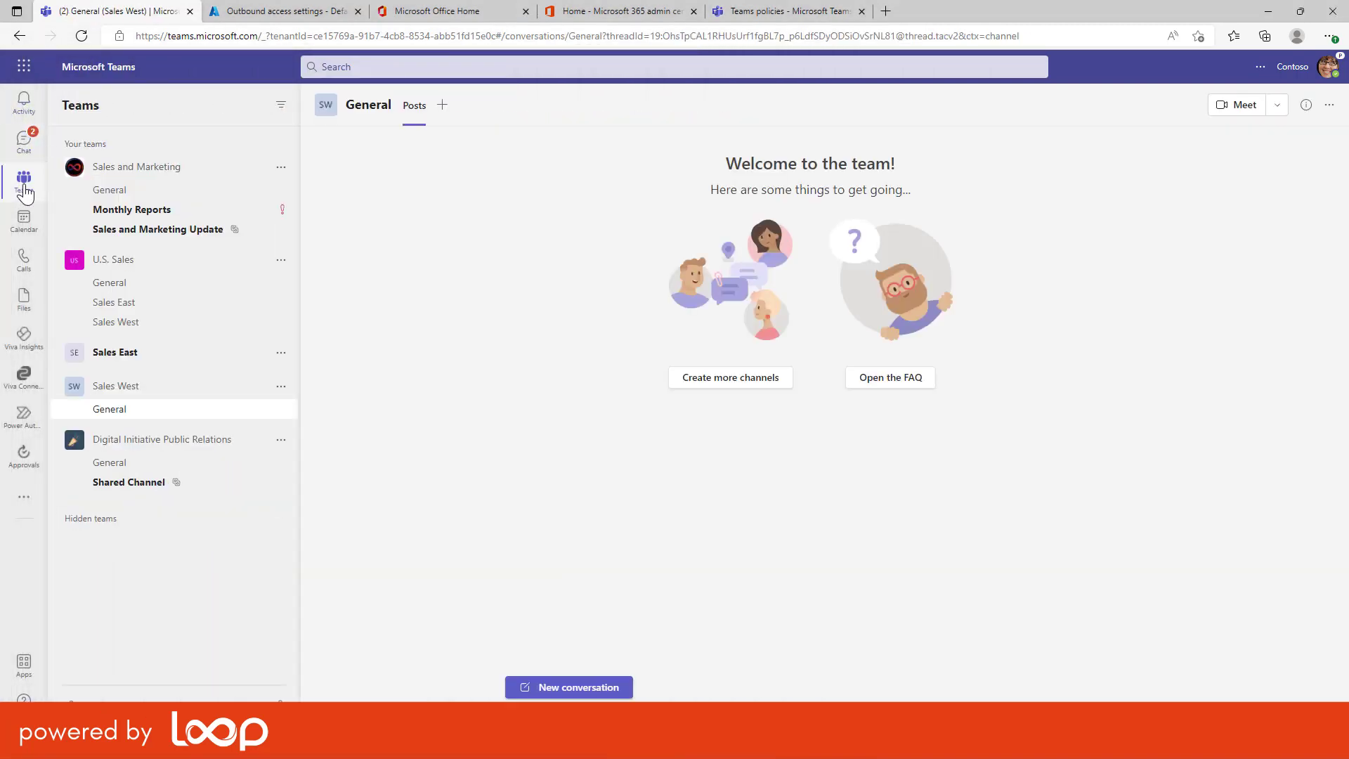
{"action": "left_click", "coordinate": [124, 232]}
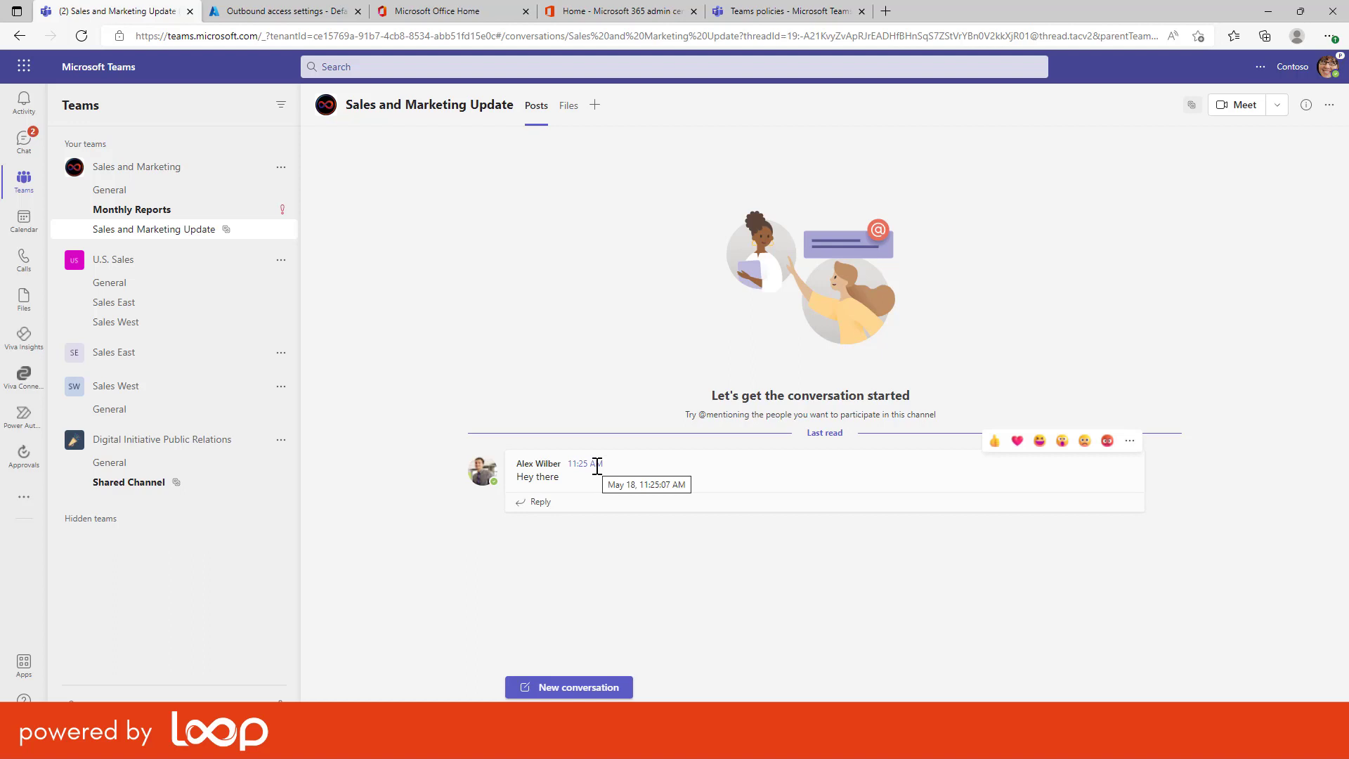
{"action": "left_click", "coordinate": [57, 354]}
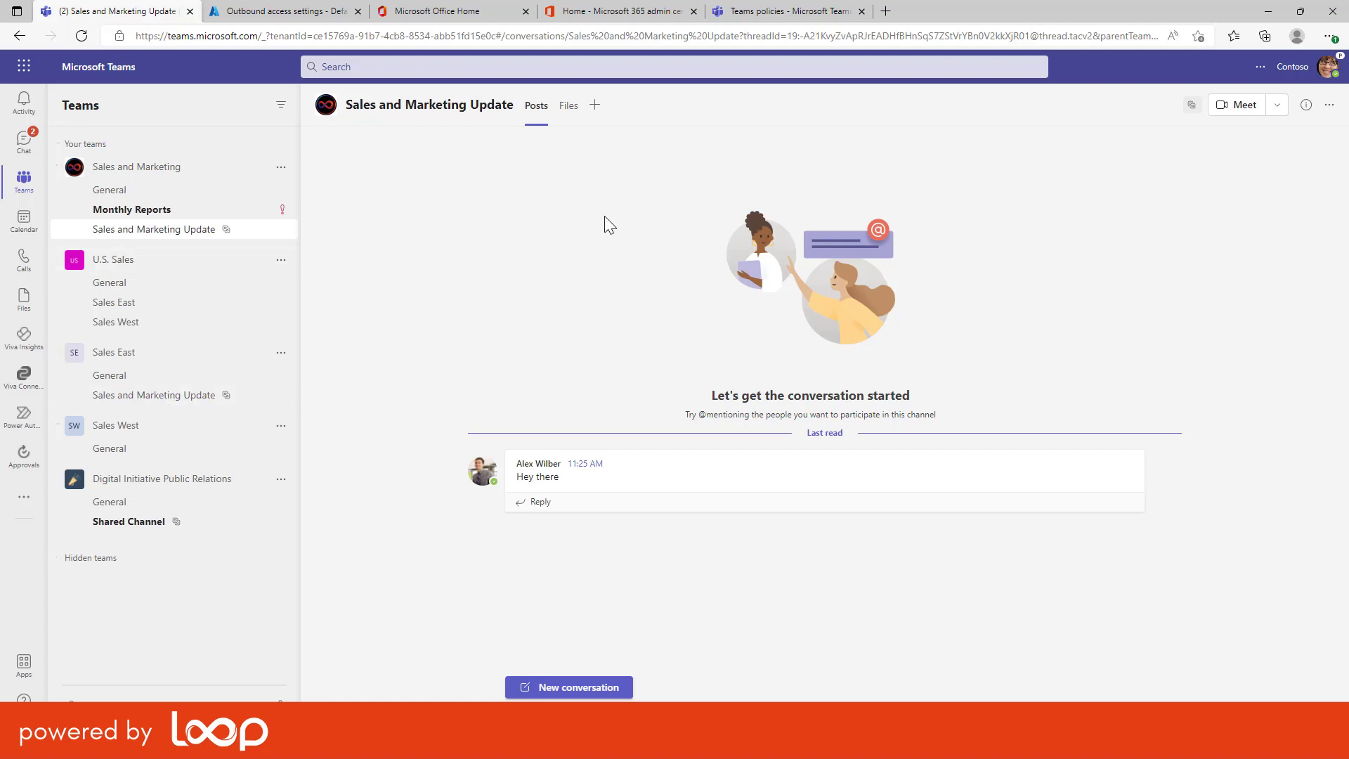
Open the Sales and Marketing Update channel's files in SharePoint, examine the site name in the address, and dismiss the Next steps suggestions
{"action": "left_click", "coordinate": [572, 108]}
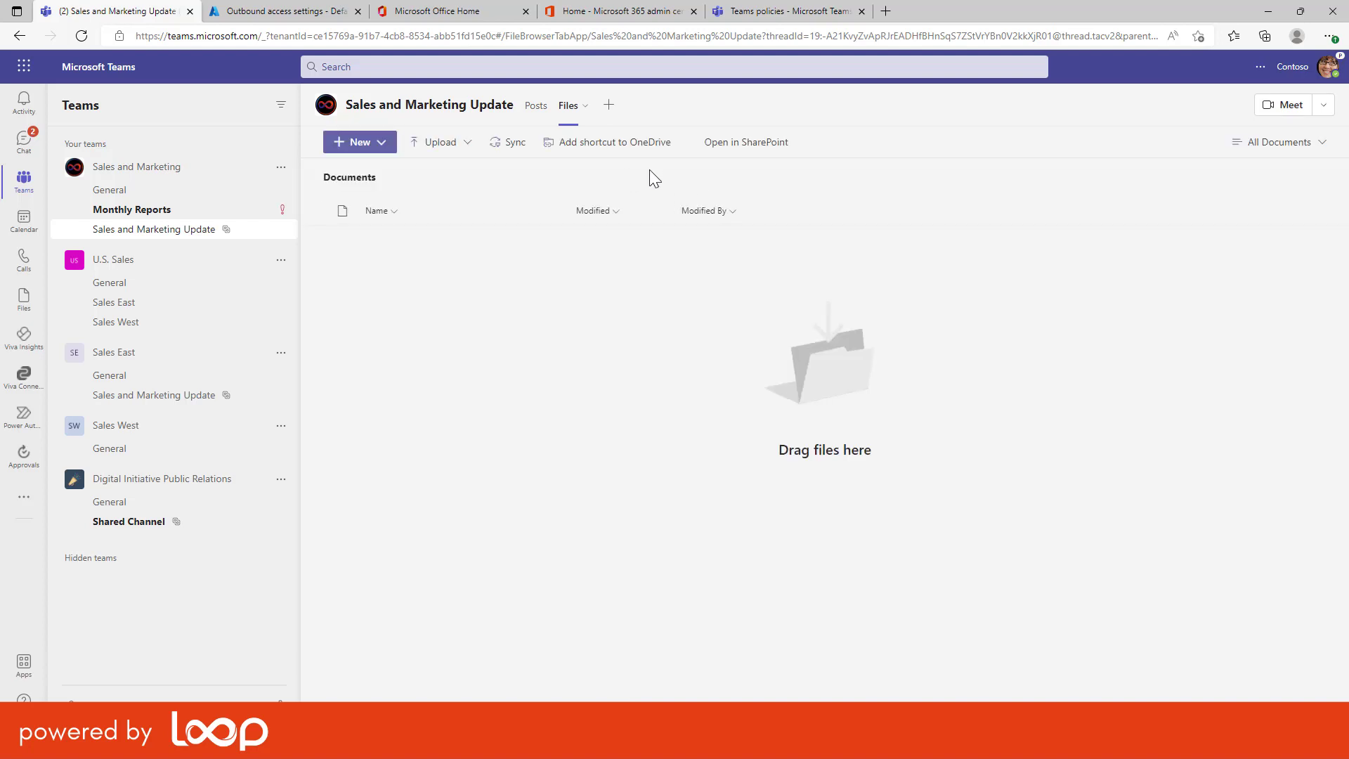
{"action": "left_click", "coordinate": [737, 152]}
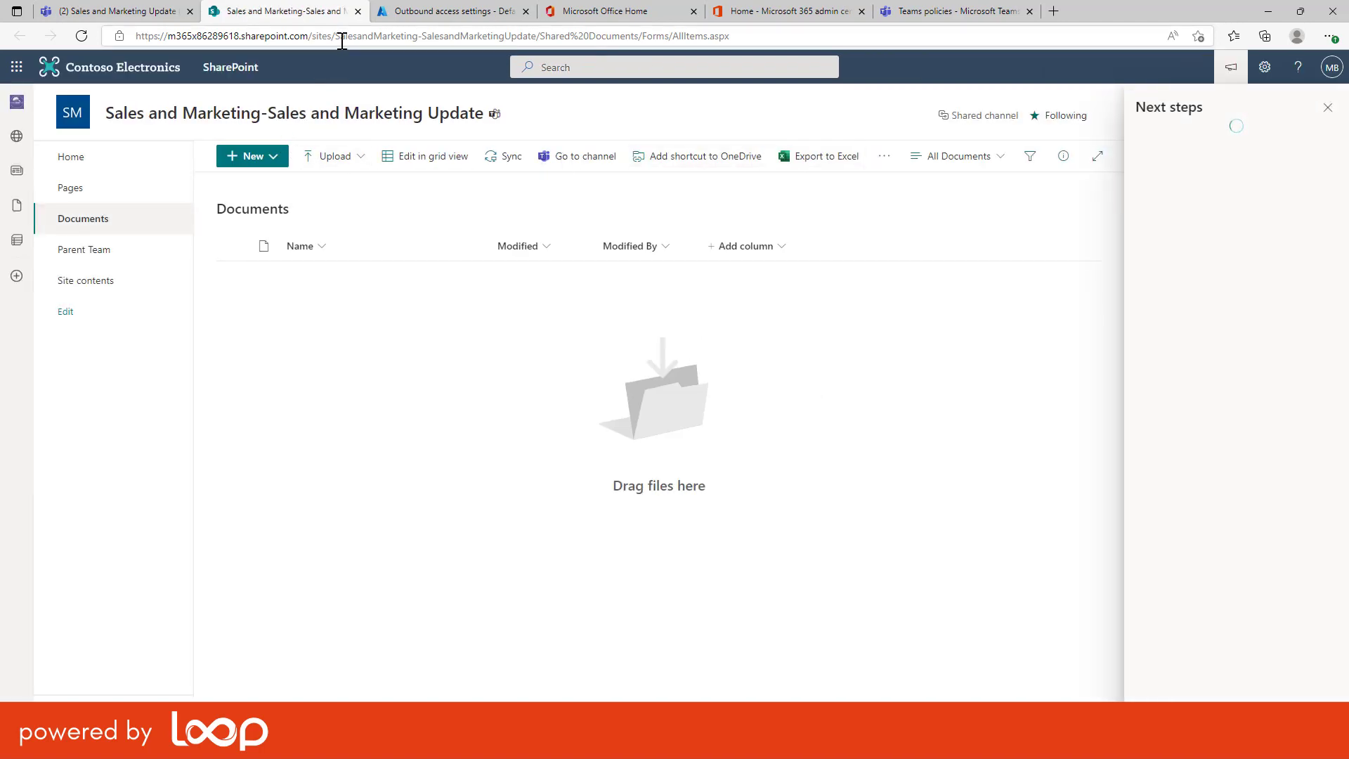
{"action": "left_click_drag", "start_coordinate": [337, 40], "coordinate": [536, 39]}
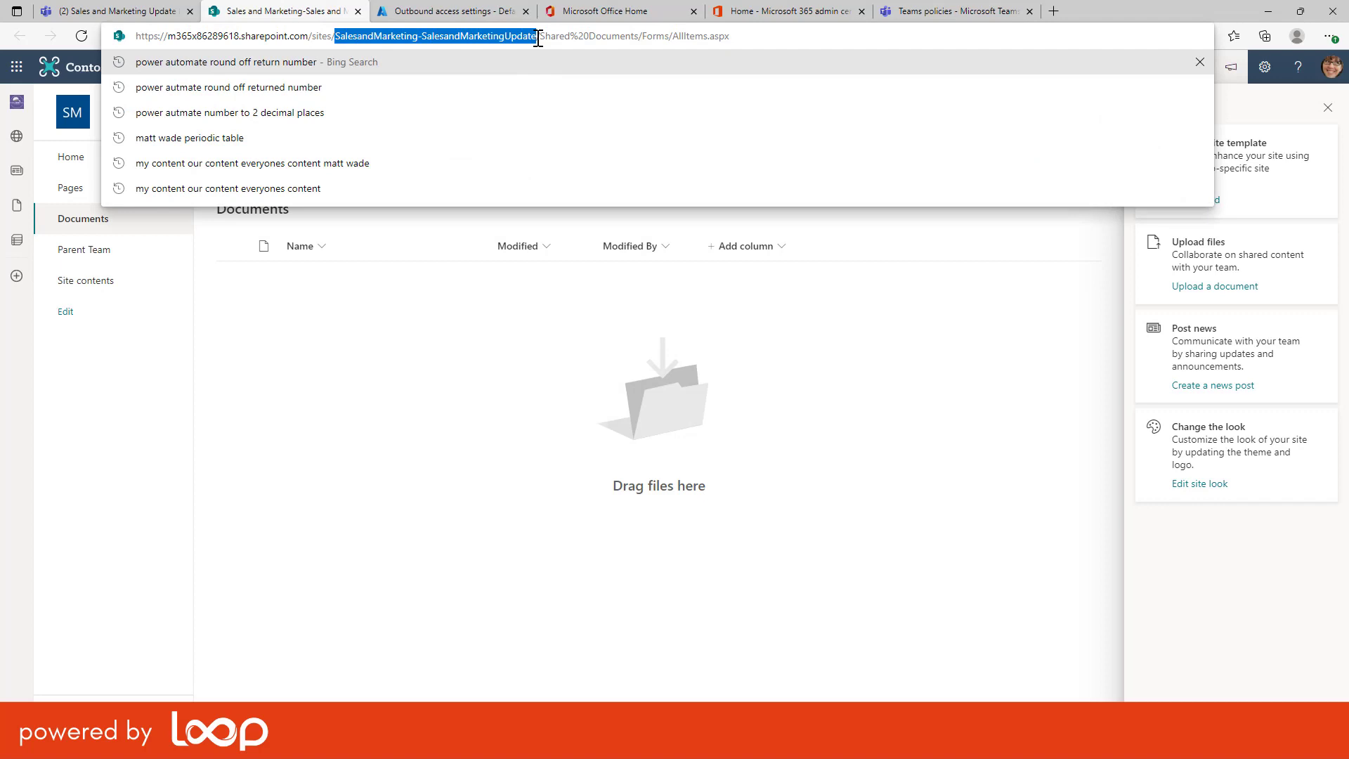
{"action": "left_click", "coordinate": [446, 436]}
{"action": "left_click", "coordinate": [1327, 107]}
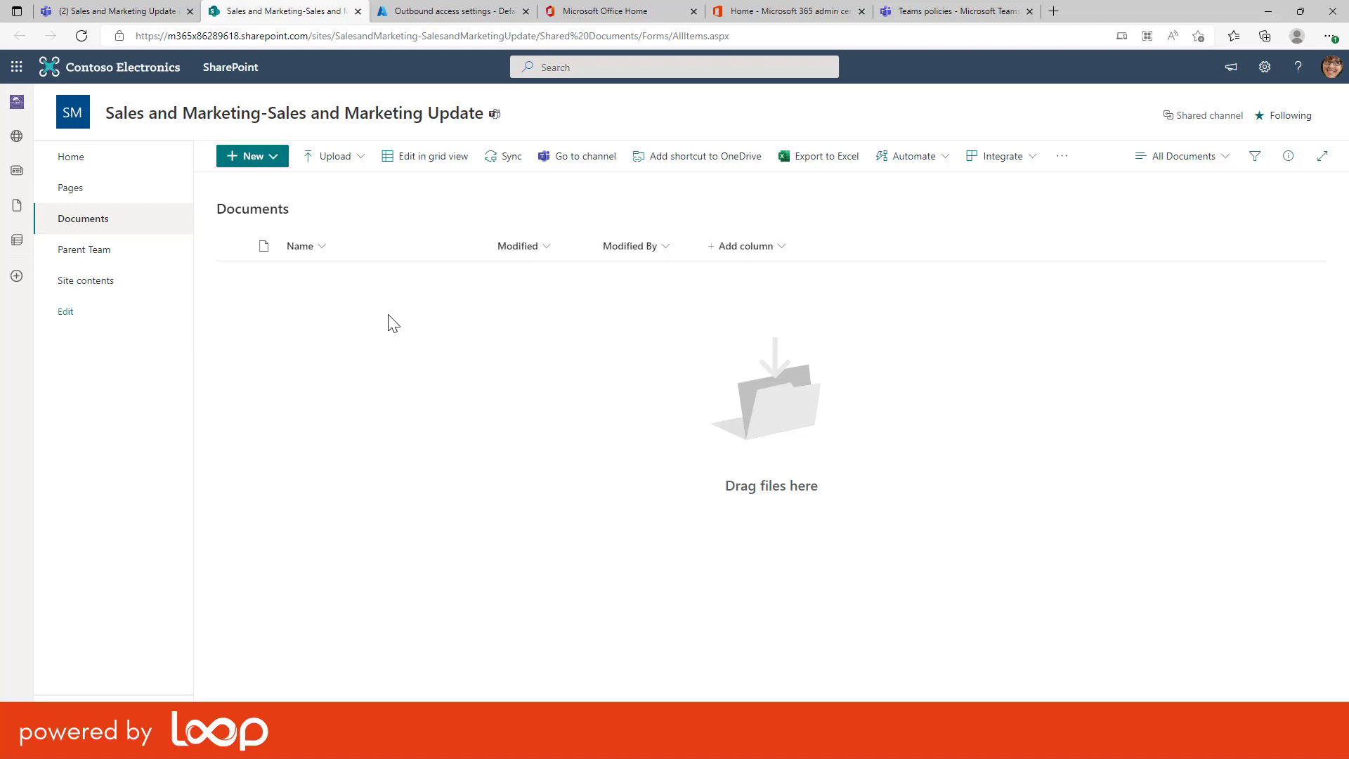
Visit the parent team's Sales and Marketing site and follow the Sales and Marketing Update channel folder from its document library
{"action": "left_click", "coordinate": [88, 254]}
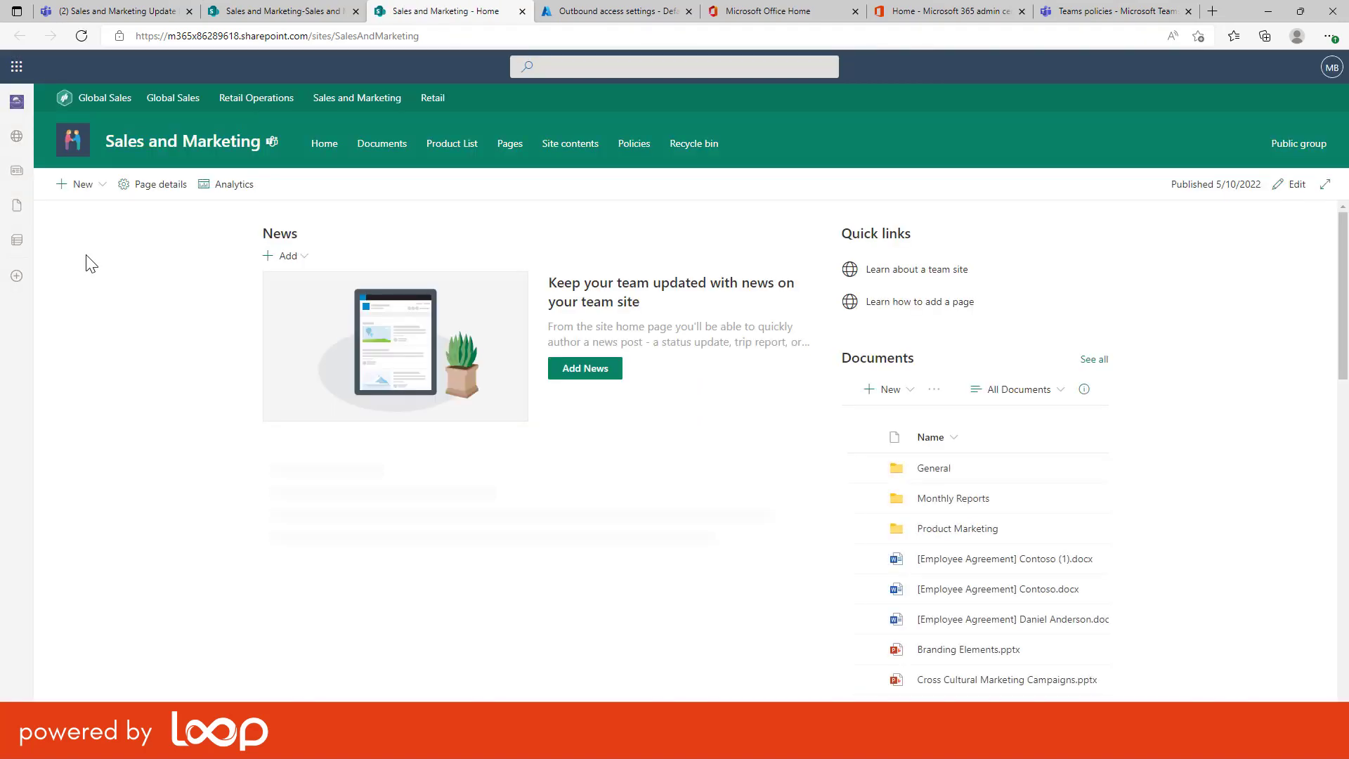
{"action": "left_click", "coordinate": [384, 145]}
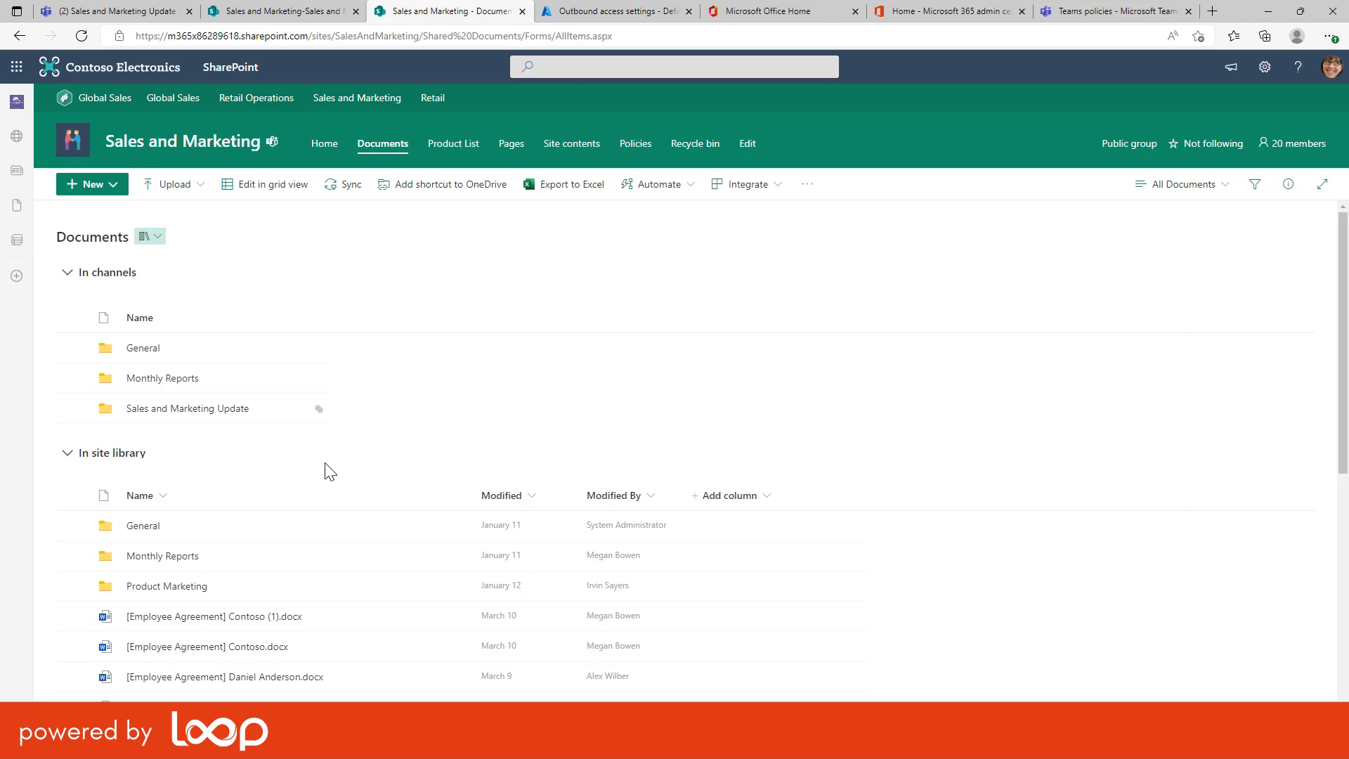
{"action": "left_click", "coordinate": [164, 413]}
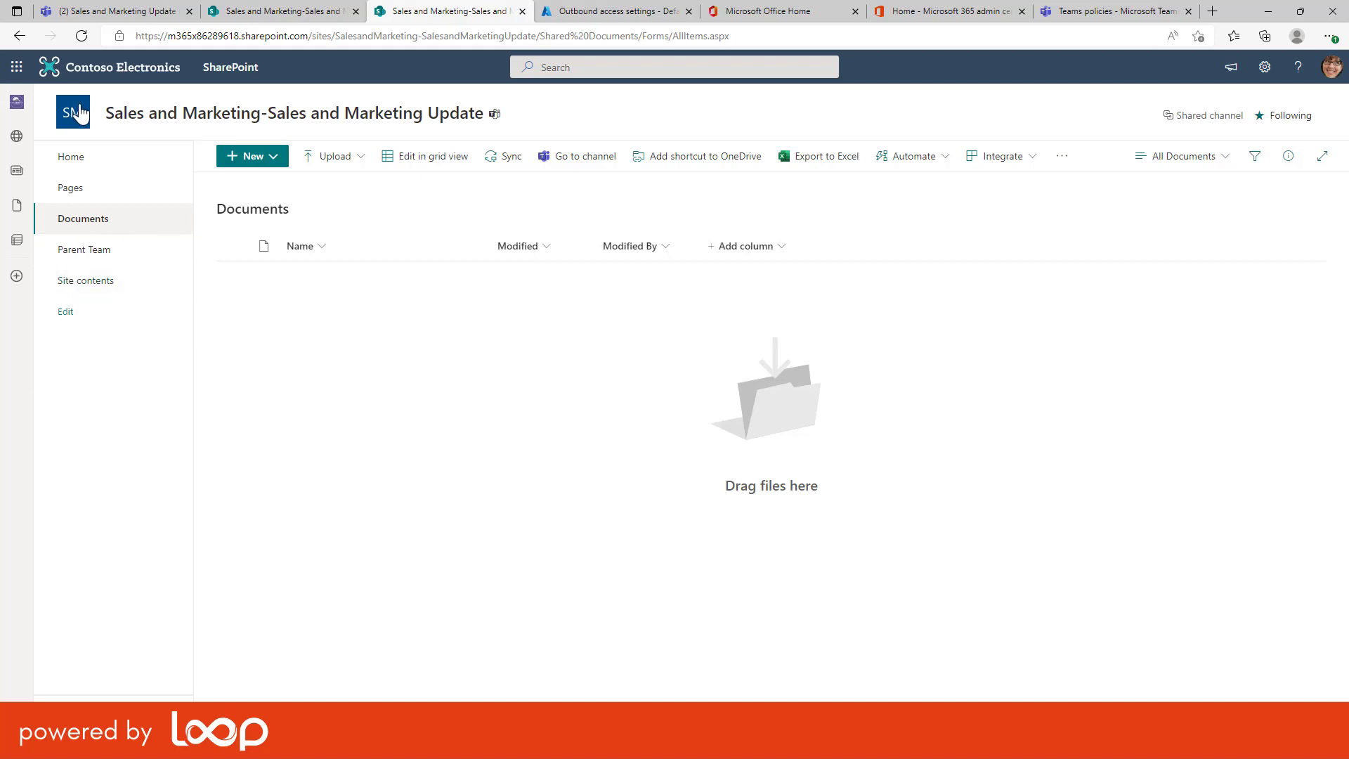
Return to the channel owner's Teams page, then bring up the external member's Teams window, narrow it and position it beside the channel list
{"action": "left_click", "coordinate": [115, 12]}
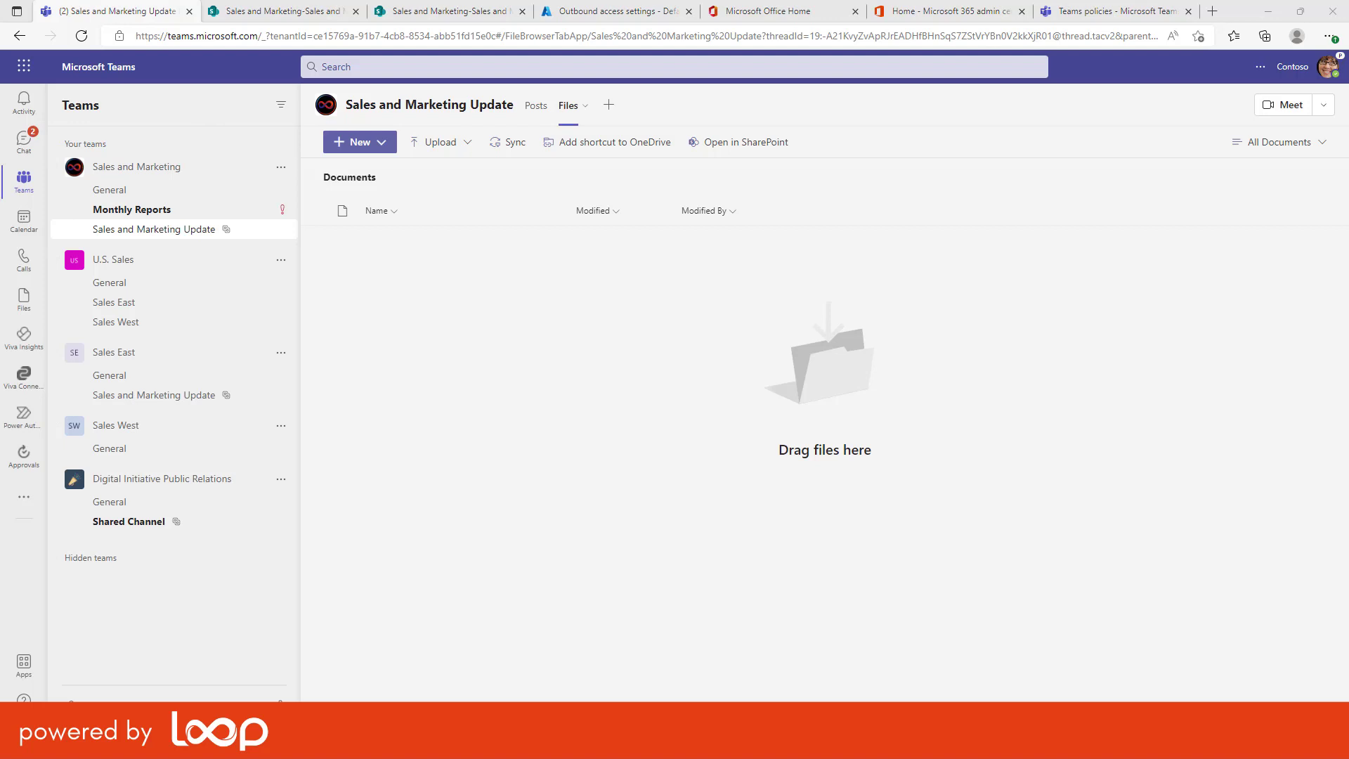
{"action": "left_click_drag", "start_coordinate": [0, 120], "coordinate": [726, 40]}
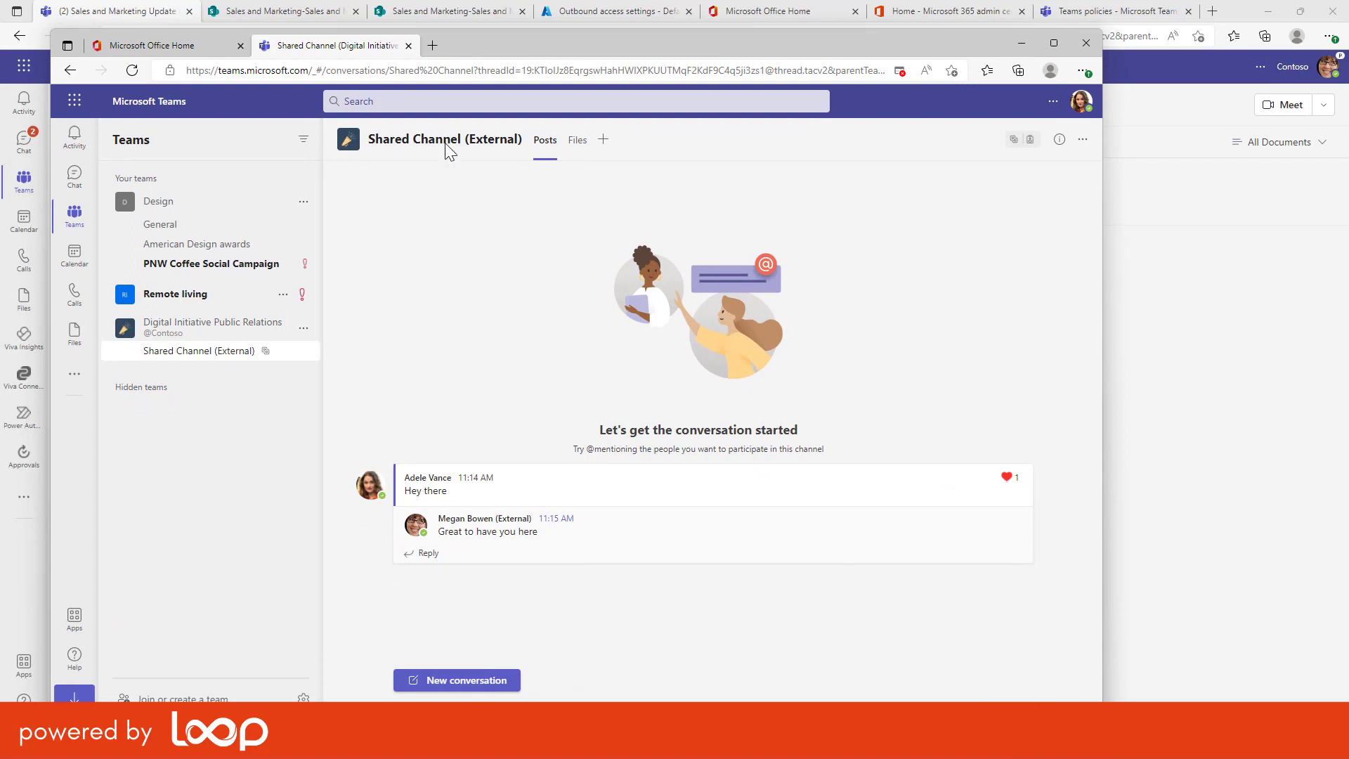
{"action": "left_click_drag", "start_coordinate": [477, 50], "coordinate": [729, 49]}
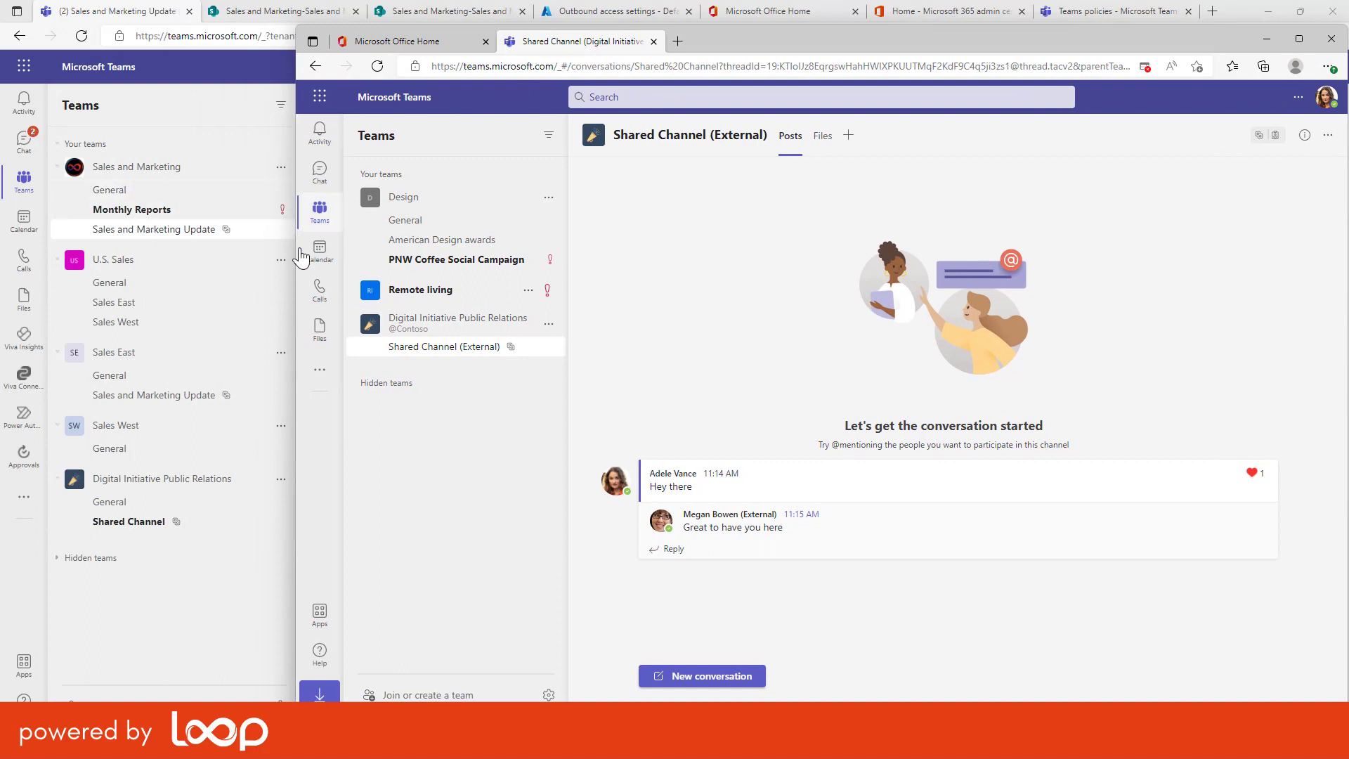
{"action": "left_click_drag", "start_coordinate": [296, 267], "coordinate": [445, 268]}
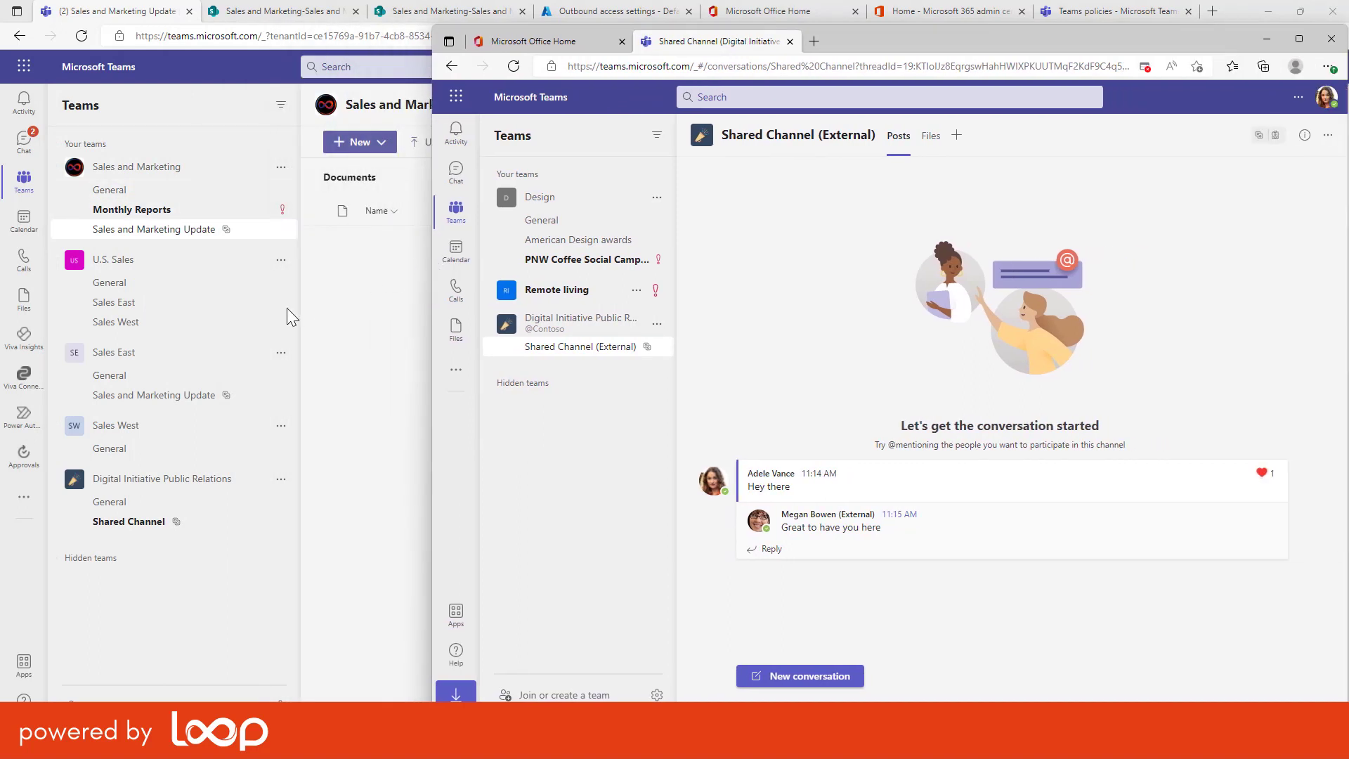
{"action": "mouse_move", "coordinate": [854, 43]}
{"action": "left_mouse_down"}
{"action": "mouse_move", "coordinate": [791, 138]}
{"action": "mouse_move", "coordinate": [834, 42]}
{"action": "left_mouse_up"}
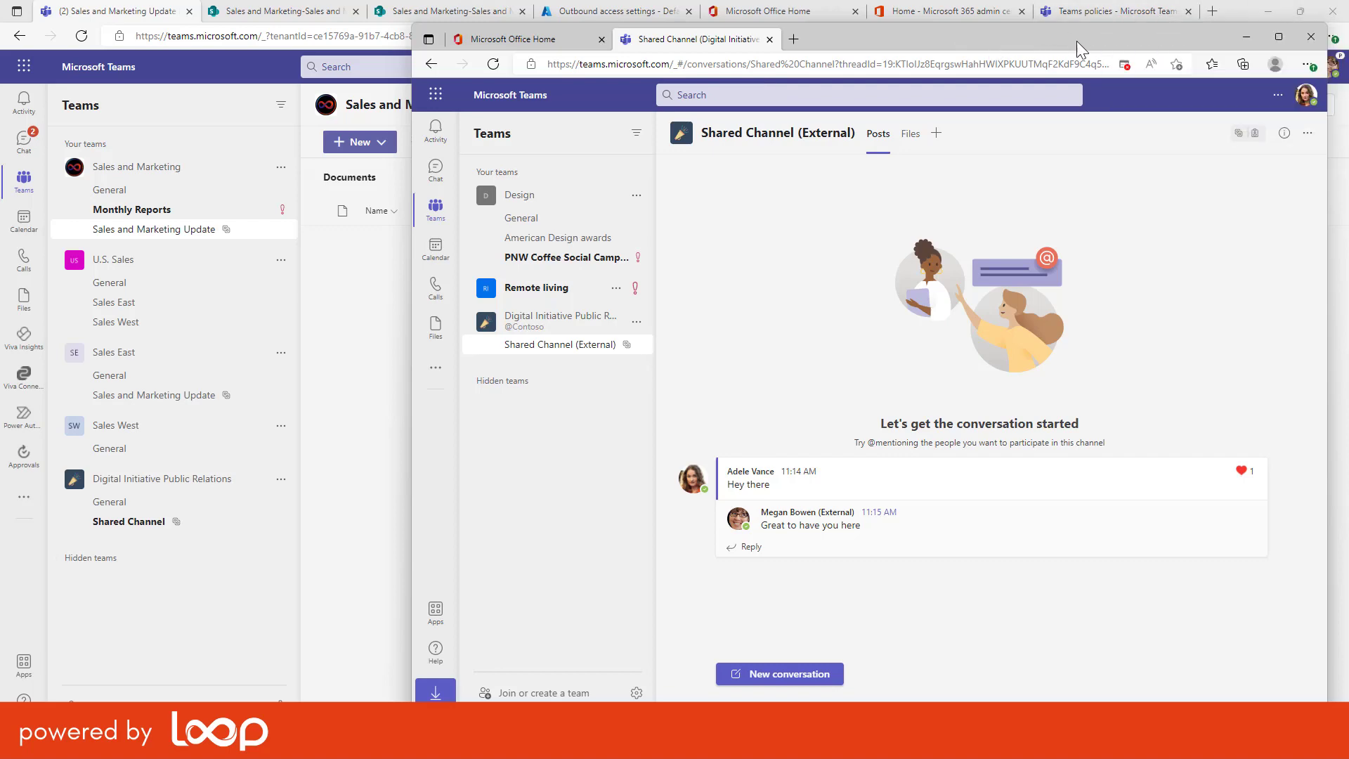
{"action": "left_click_drag", "start_coordinate": [1160, 47], "coordinate": [1186, 40]}
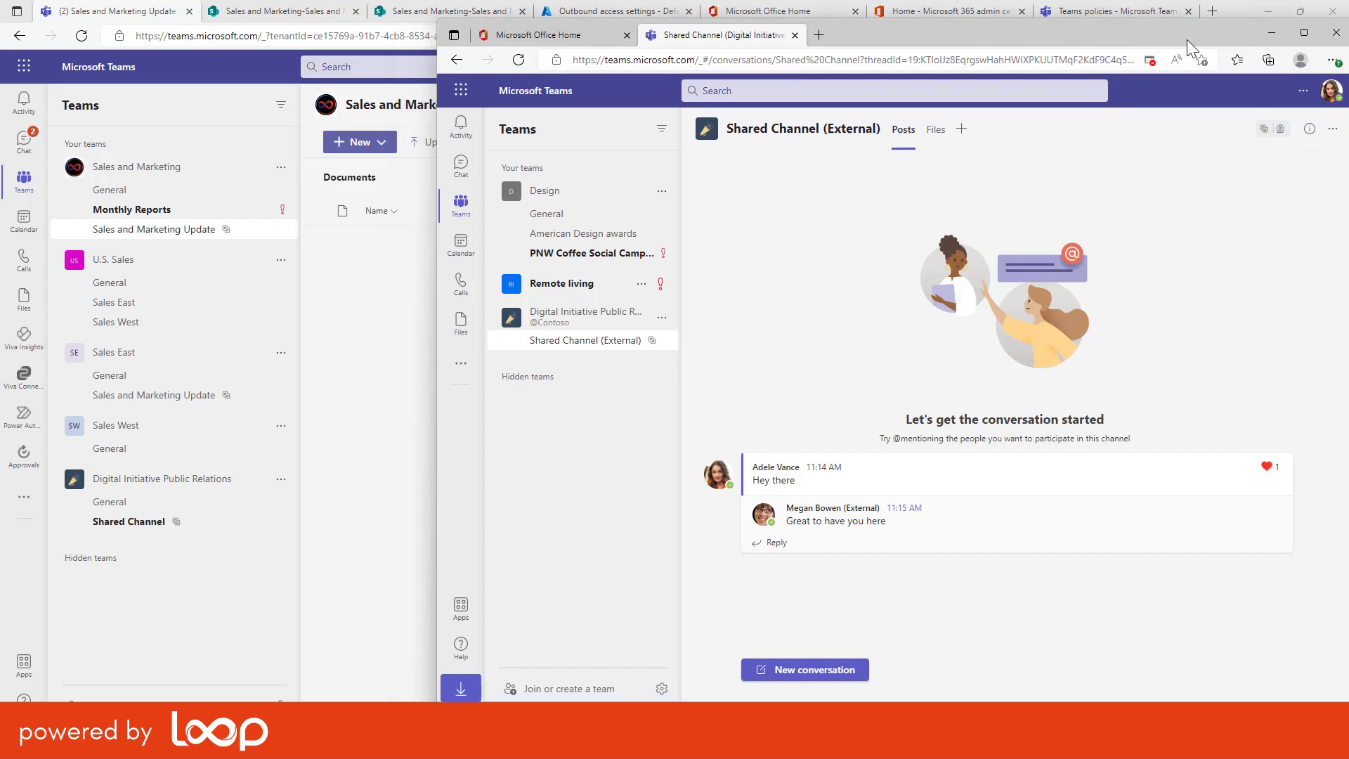
Restore the owner's browser window to a smaller size and arrange it side by side with the external member's narrowed window
{"action": "left_click", "coordinate": [1300, 10]}
{"action": "left_click", "coordinate": [1300, 10]}
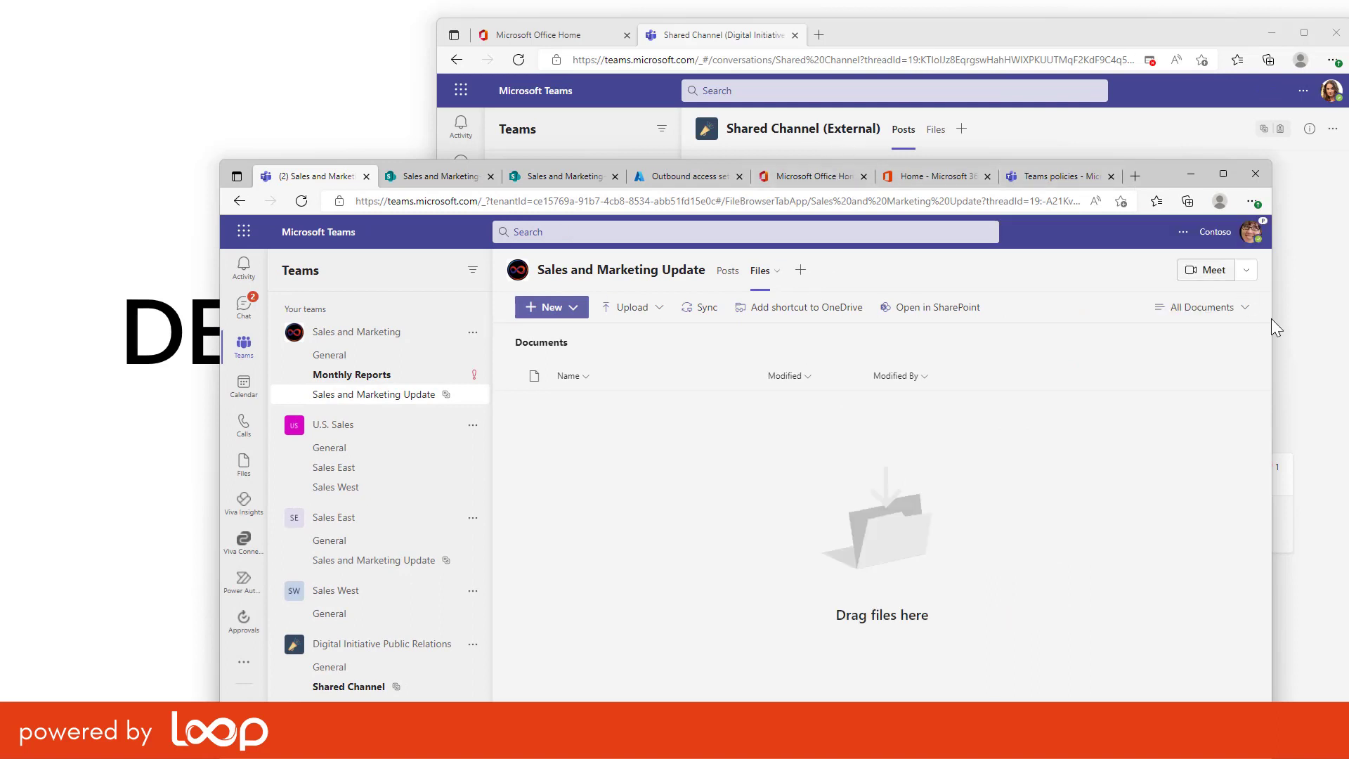
{"action": "left_click_drag", "start_coordinate": [1271, 330], "coordinate": [928, 330]}
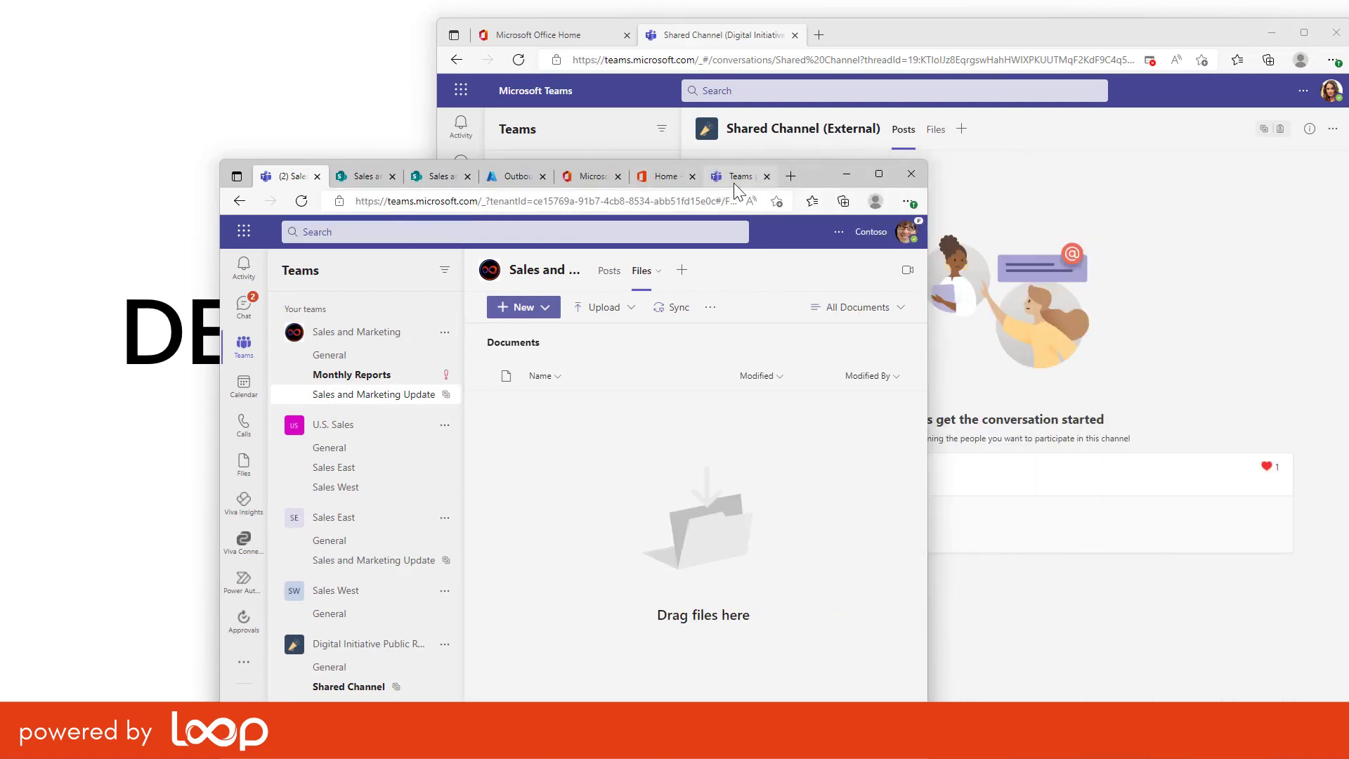
{"action": "left_click_drag", "start_coordinate": [814, 175], "coordinate": [606, 36]}
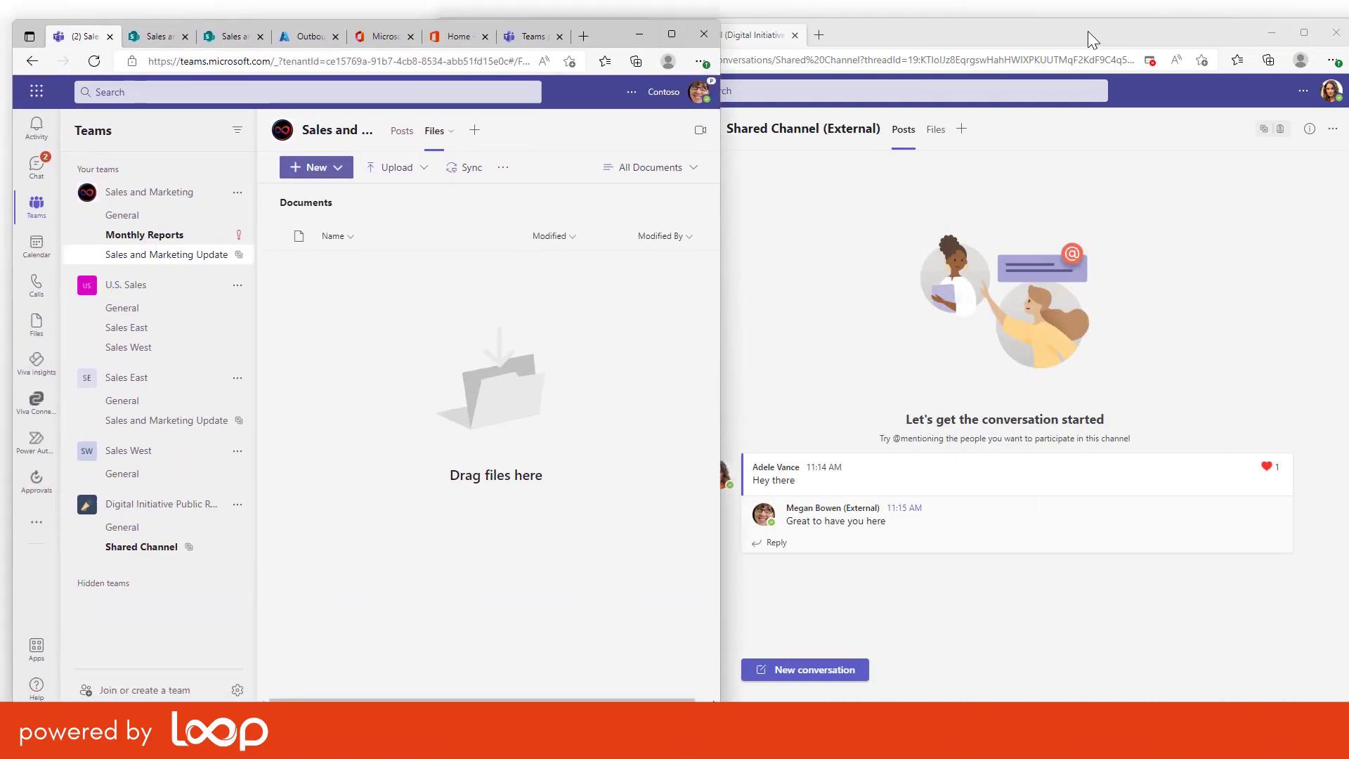
{"action": "left_click", "coordinate": [901, 135]}
{"action": "left_click_drag", "start_coordinate": [436, 445], "coordinate": [725, 422]}
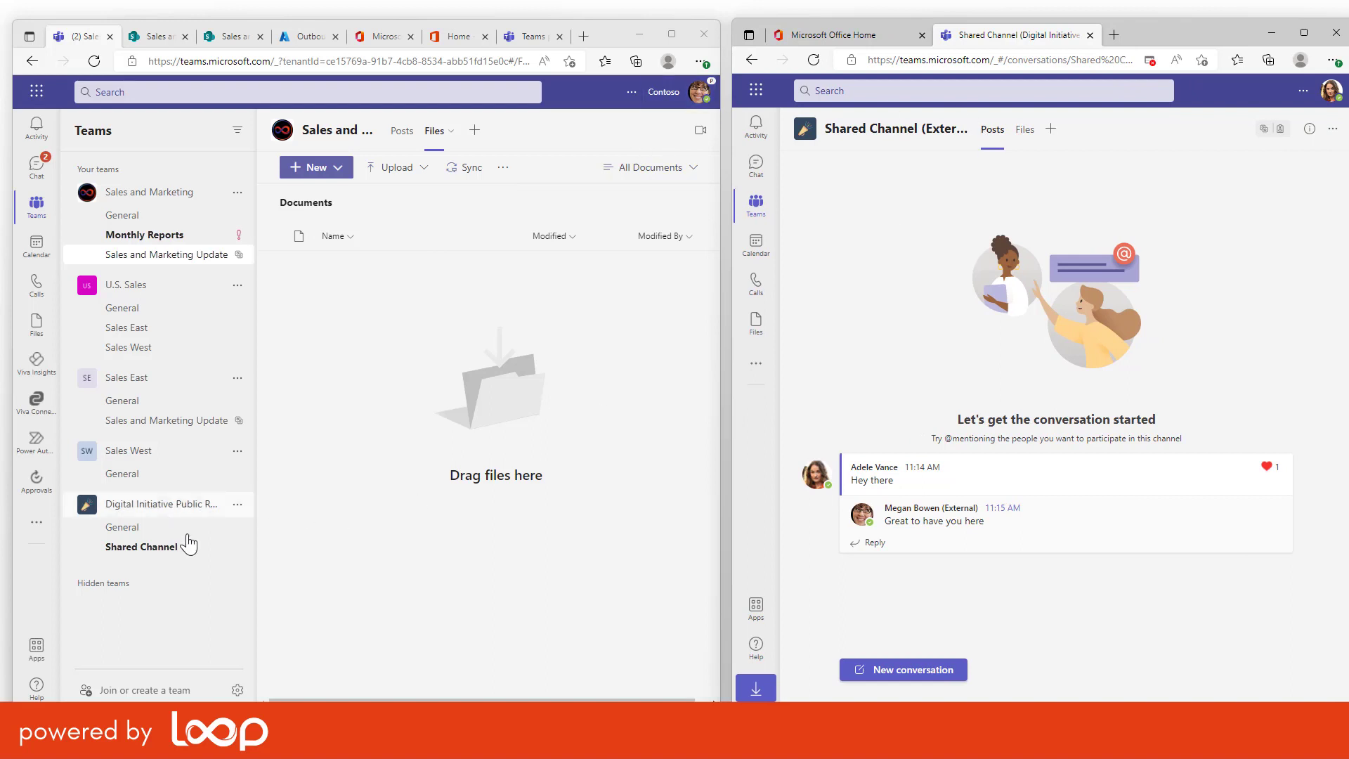
Remove the external member from the Shared Channel of Digital Initiative Public Relations, and check the teams list in that member's window
{"action": "left_click", "coordinate": [237, 546]}
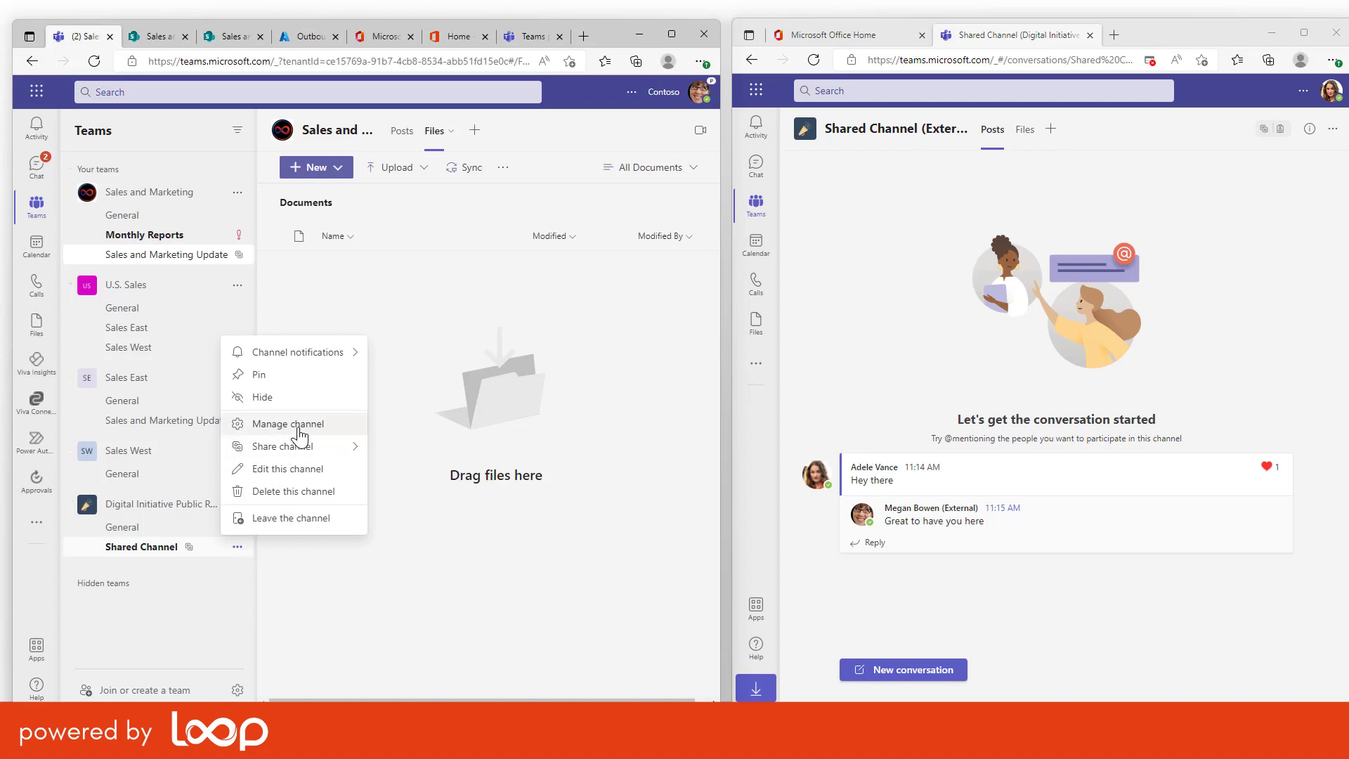
{"action": "left_click", "coordinate": [299, 425]}
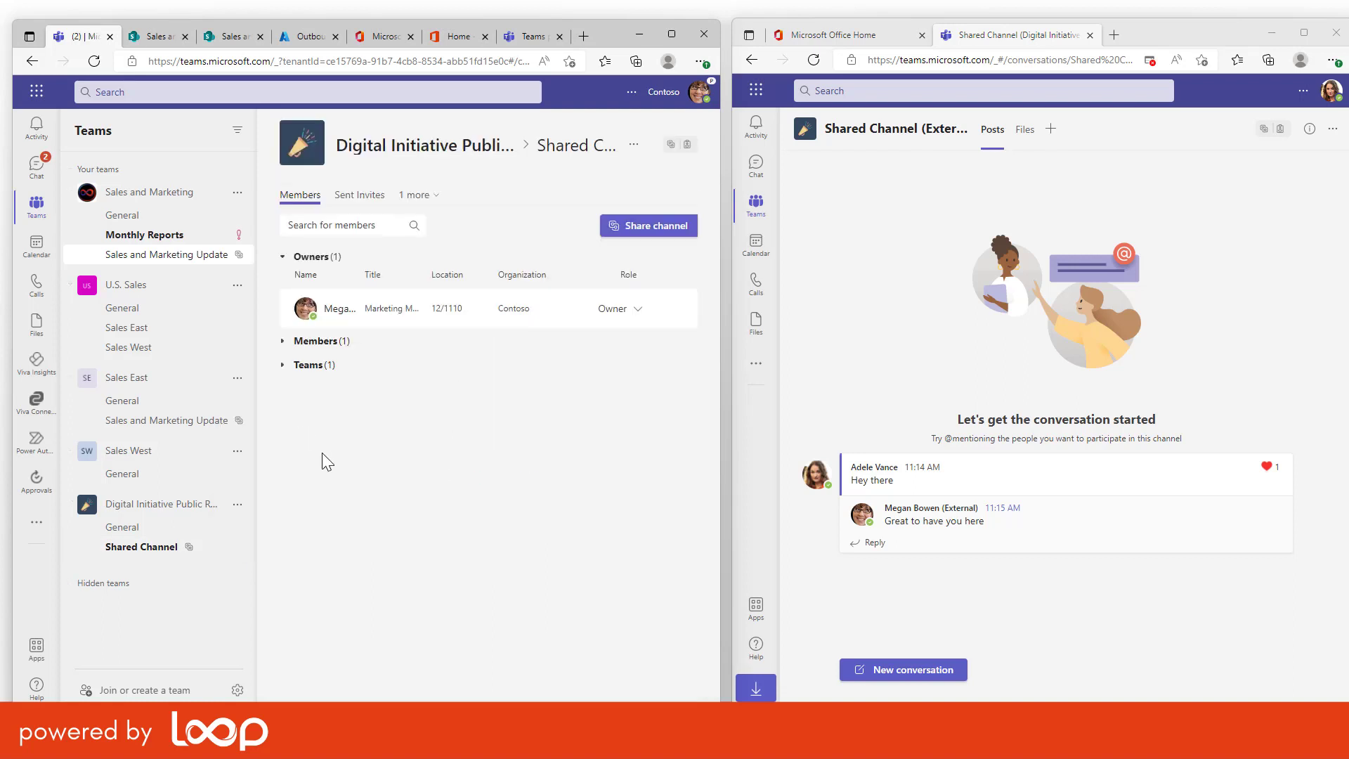
{"action": "left_click", "coordinate": [303, 351]}
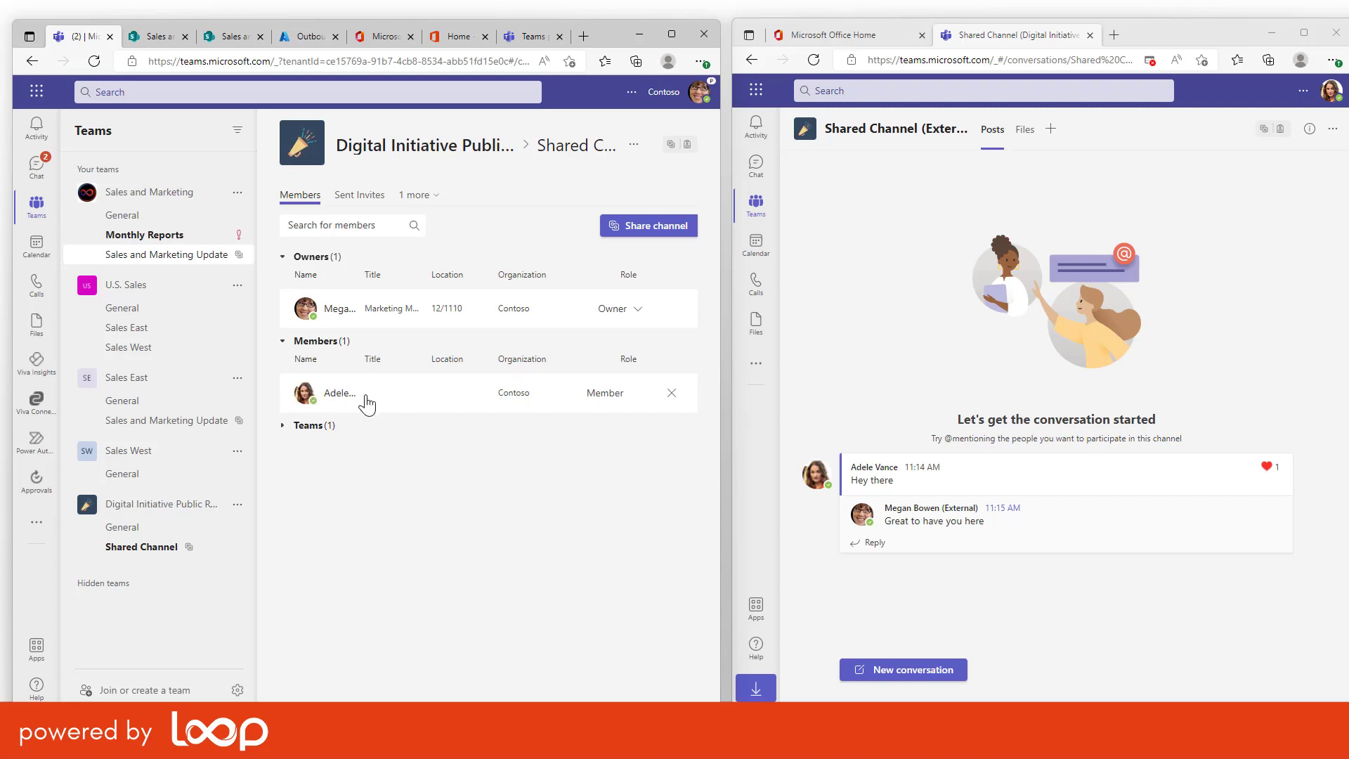
{"action": "left_click", "coordinate": [671, 395]}
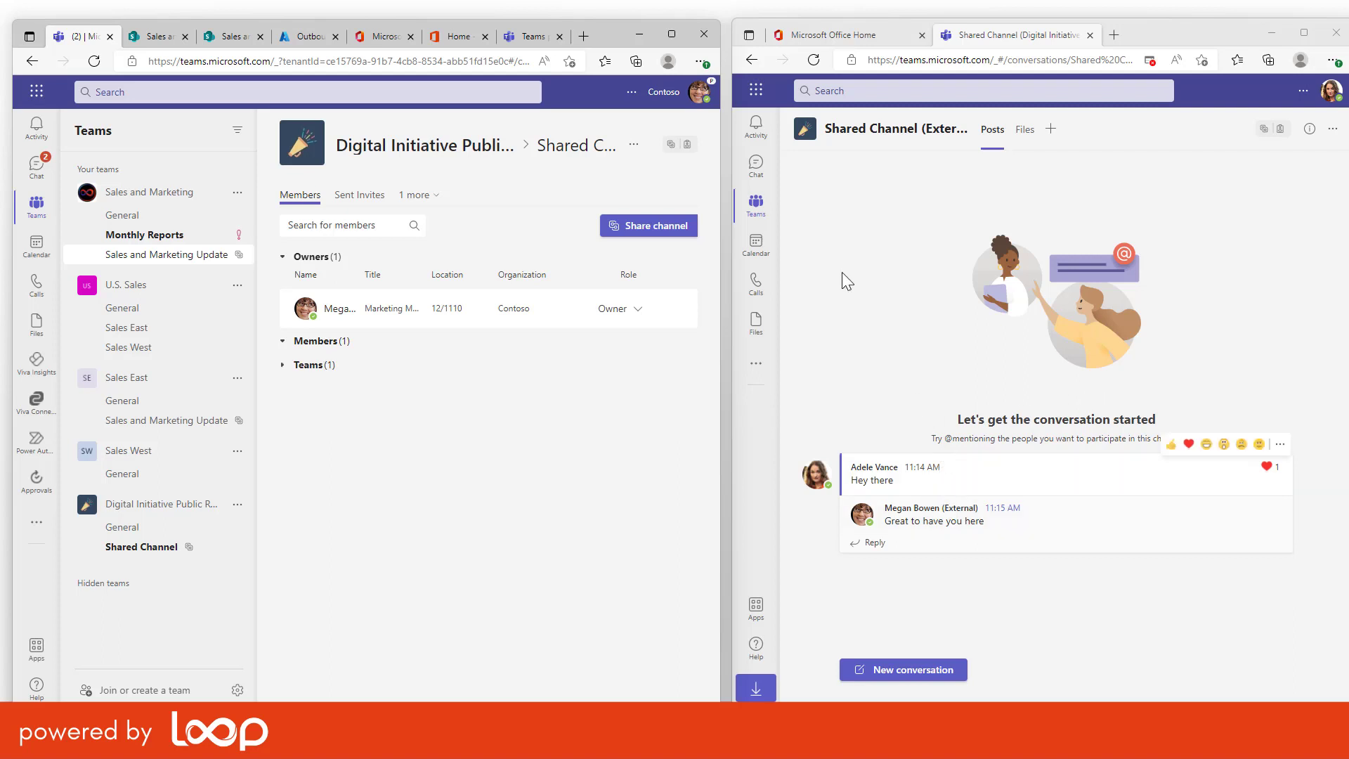
{"action": "left_click", "coordinate": [763, 220]}
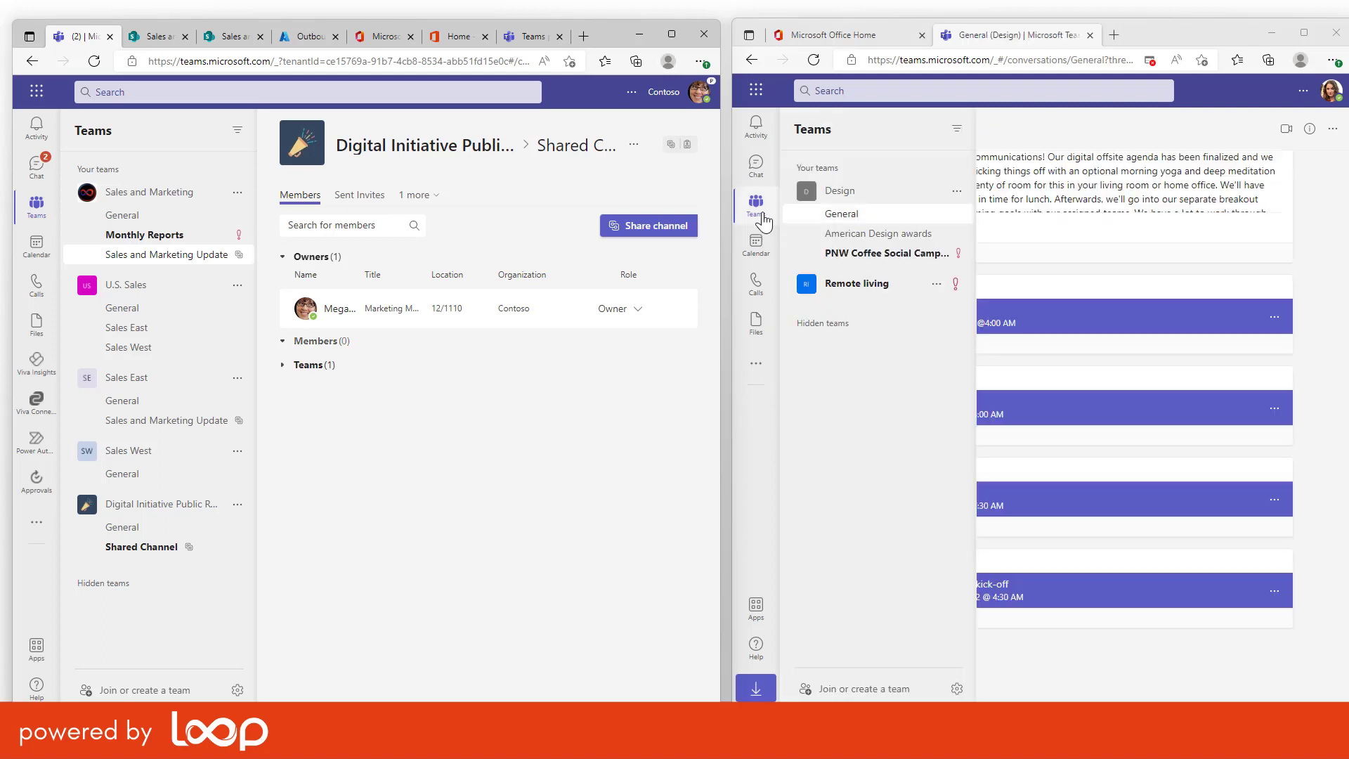